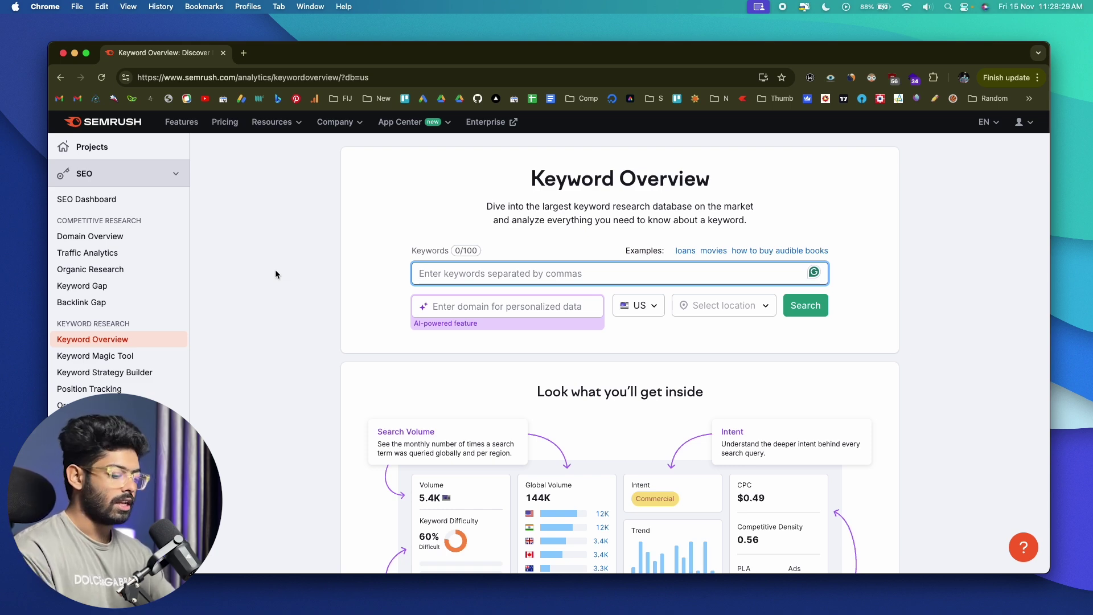
Run a Keyword Overview search for "polka dot plant" using the United States database.
{"action": "type", "text": "polk"}
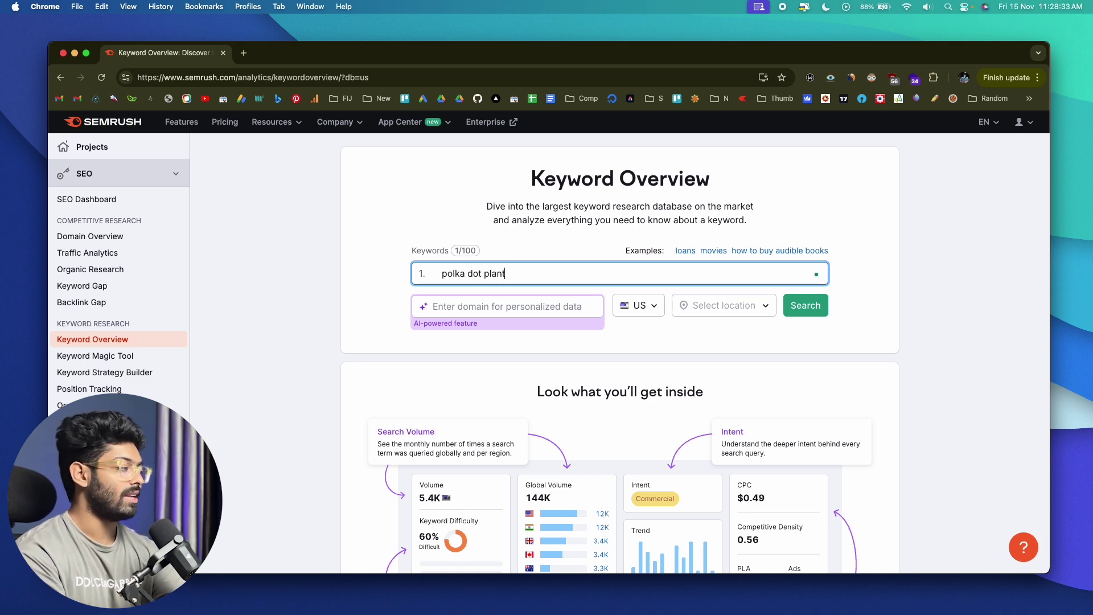
{"action": "type", "text": "a dot plant"}
{"action": "left_click", "coordinate": [639, 305]}
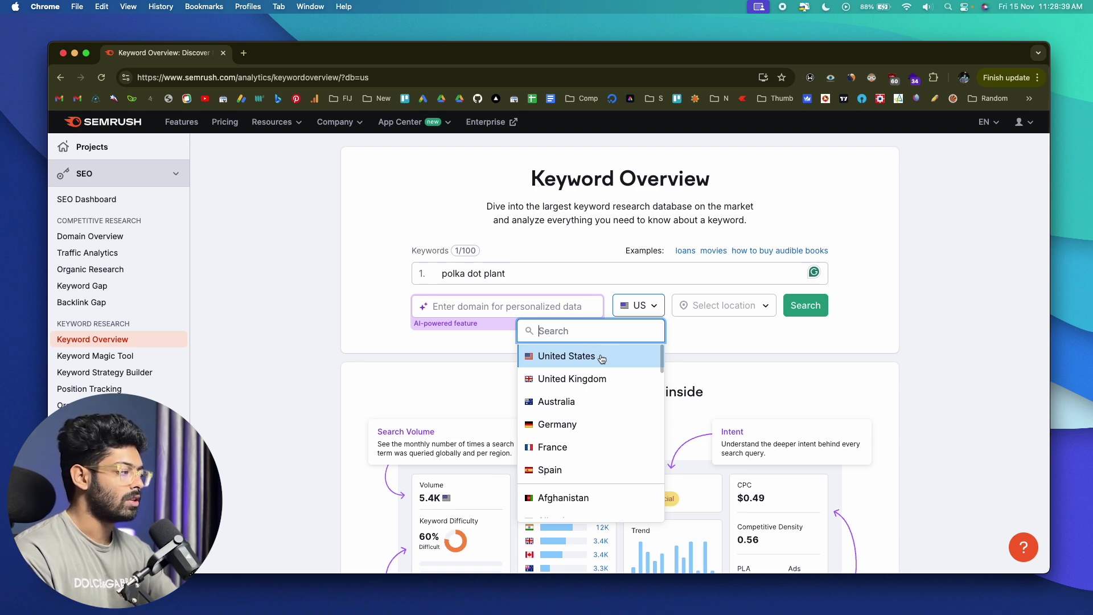
{"action": "scroll", "coordinate": [604, 431], "scroll_direction": "down", "scroll_amount": 10}
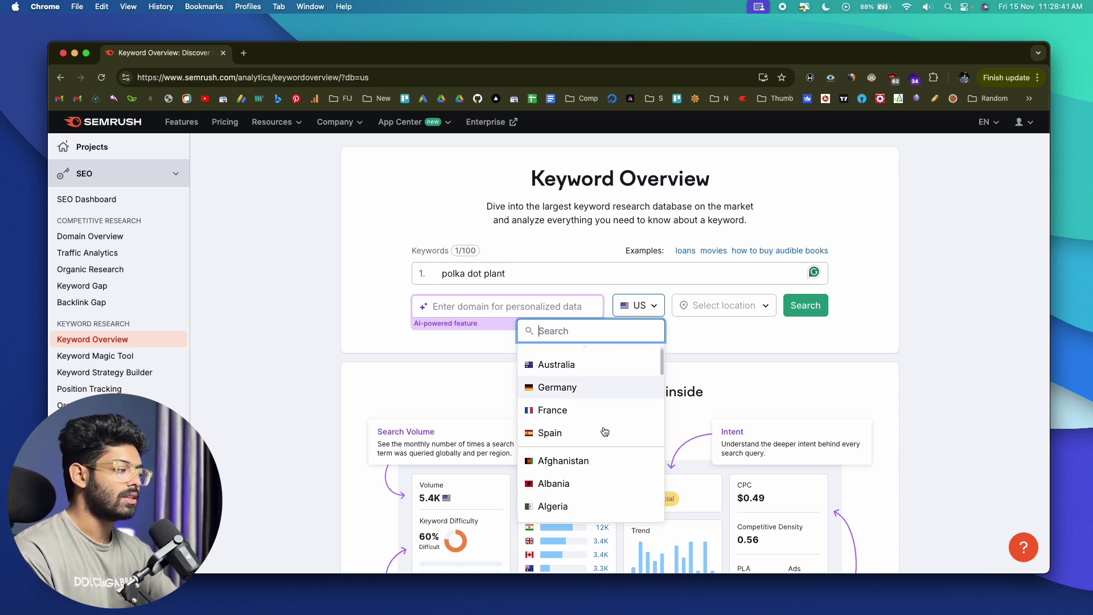
{"action": "scroll", "coordinate": [605, 431], "scroll_direction": "down", "scroll_amount": 5}
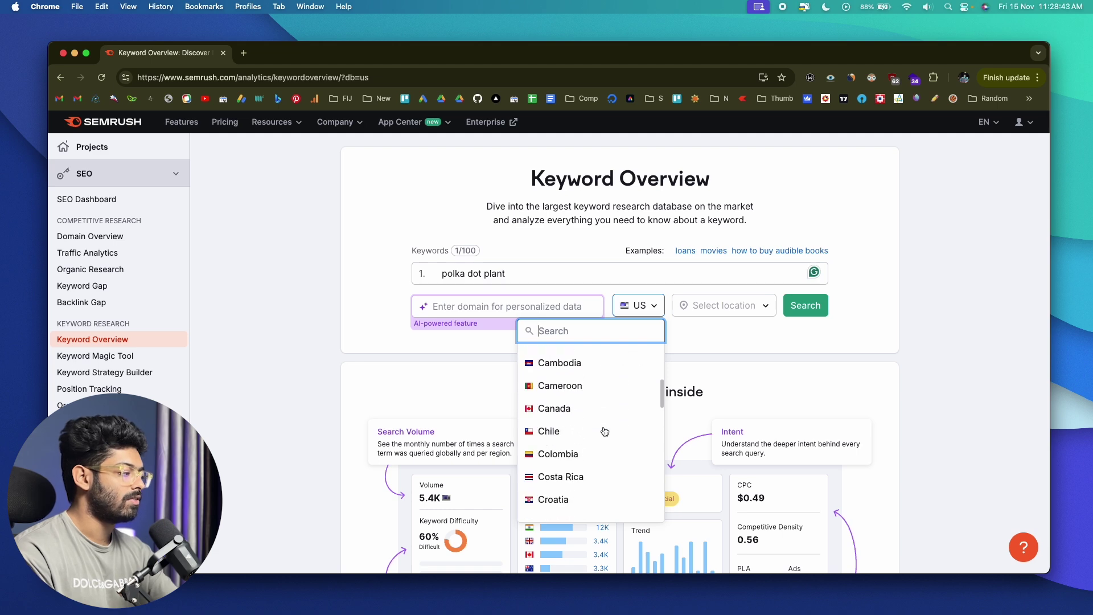
{"action": "scroll", "coordinate": [603, 399], "scroll_direction": "up", "scroll_amount": 15}
{"action": "left_click", "coordinate": [755, 340]}
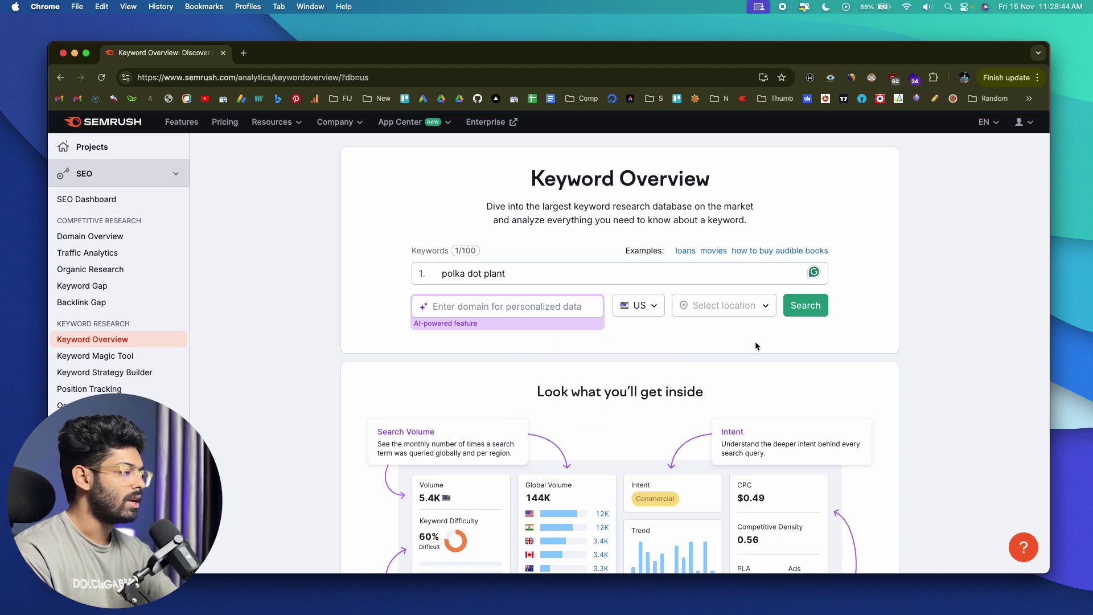
{"action": "left_click", "coordinate": [808, 308]}
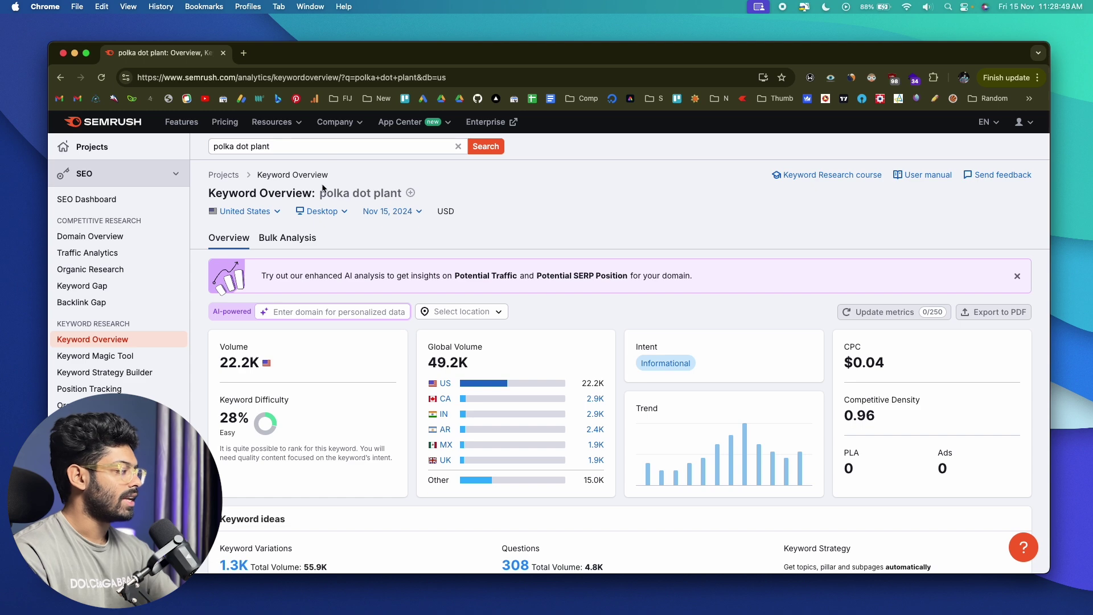
Examine the keyword's search volume, keyword difficulty, global volume and search intent in the overview.
{"action": "scroll", "coordinate": [254, 245], "scroll_direction": "down", "scroll_amount": 3}
{"action": "scroll", "coordinate": [254, 344], "scroll_direction": "up", "scroll_amount": 4}
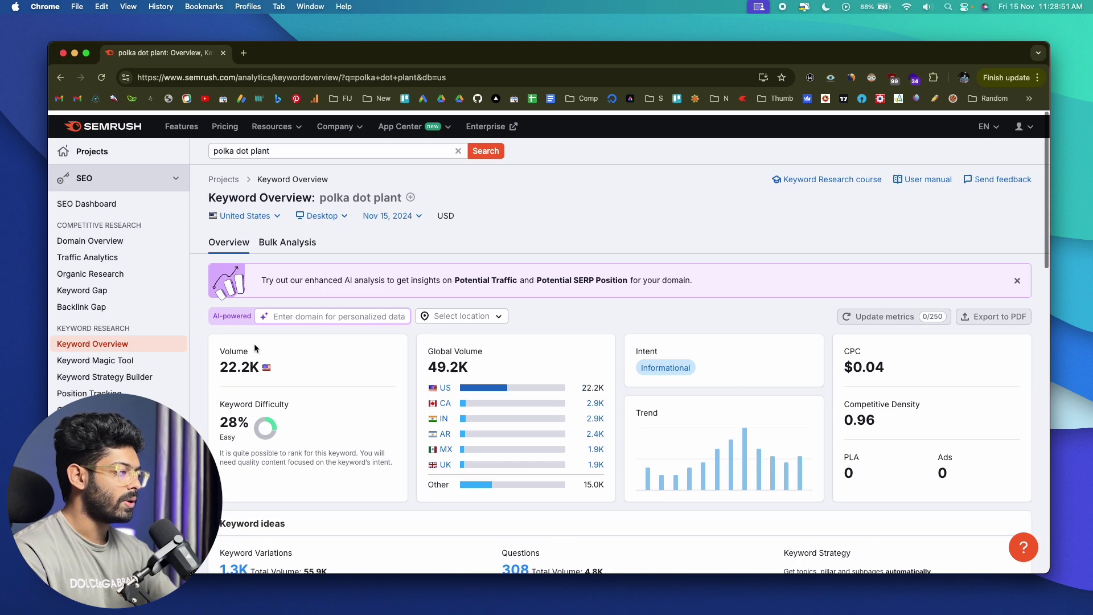
{"action": "scroll", "coordinate": [254, 344], "scroll_direction": "down", "scroll_amount": 1}
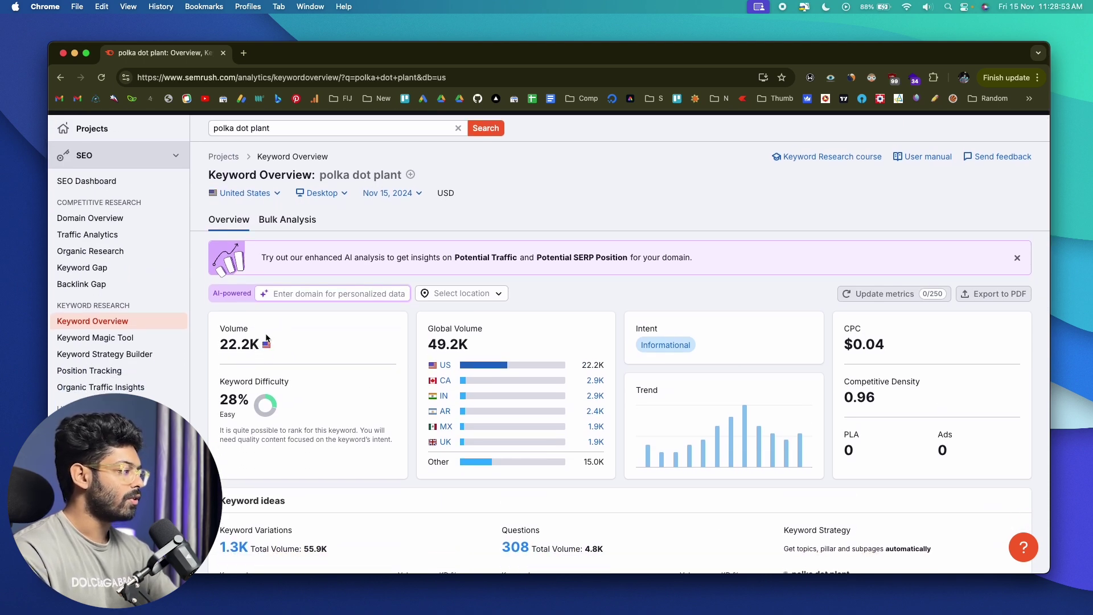
{"action": "mouse_move", "coordinate": [225, 326]}
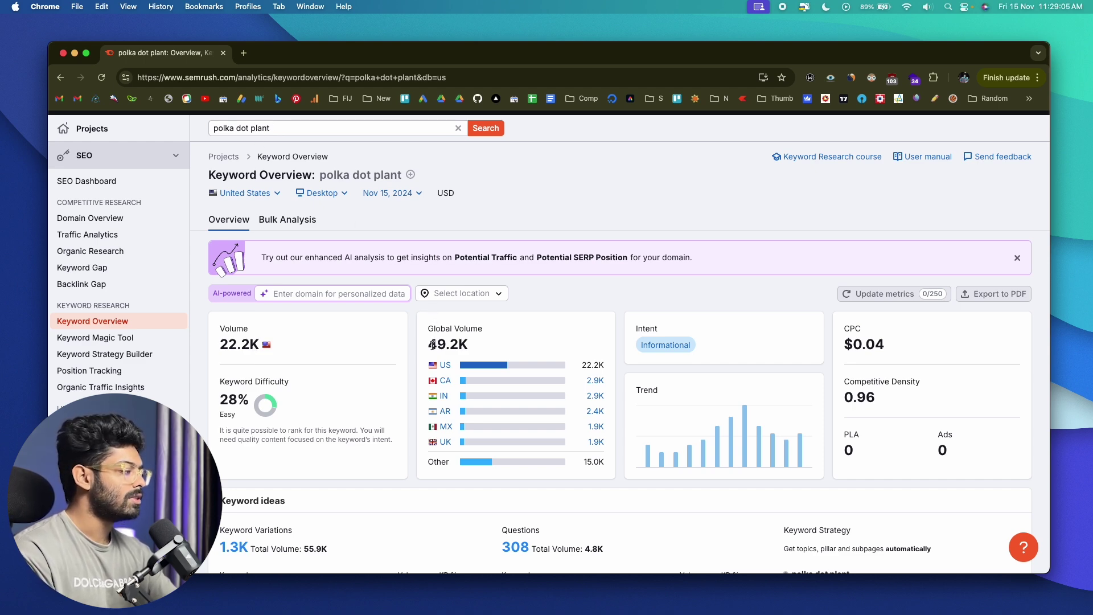
{"action": "scroll", "coordinate": [569, 301], "scroll_direction": "down", "scroll_amount": 1}
{"action": "mouse_move", "coordinate": [664, 329]}
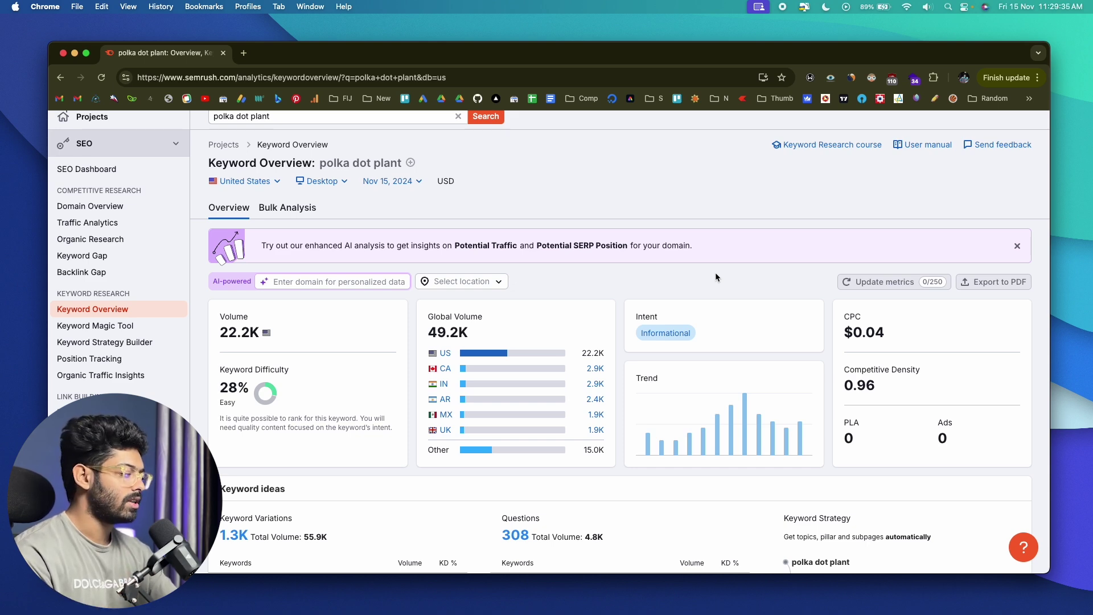
Review the keyword ideas for polka dot plant, including the keyword variations and questions.
{"action": "scroll", "coordinate": [715, 277], "scroll_direction": "down", "scroll_amount": 5}
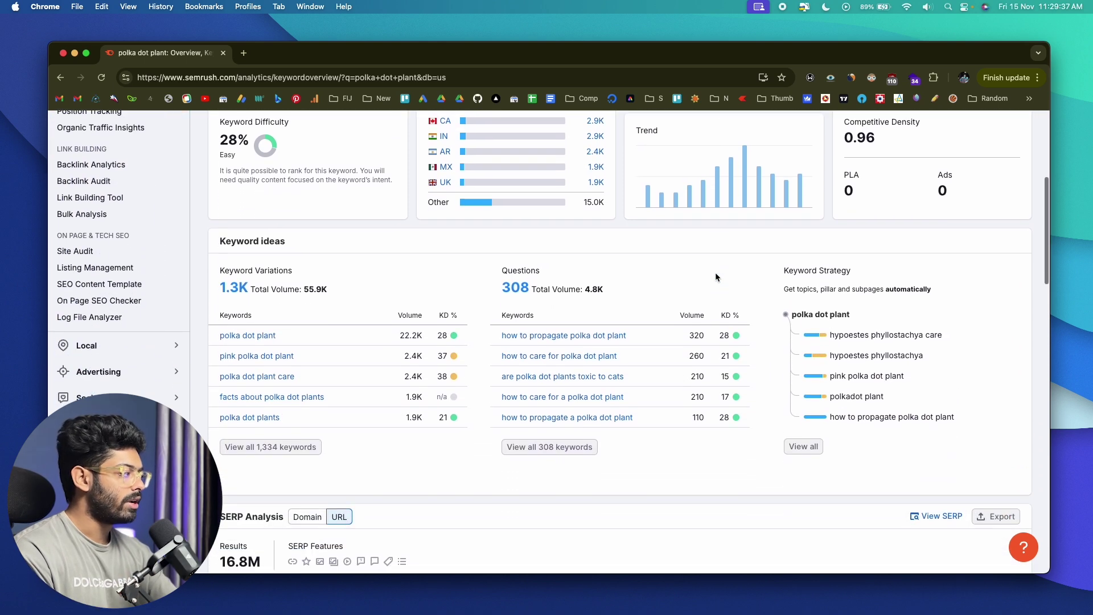
{"action": "scroll", "coordinate": [715, 277], "scroll_direction": "down", "scroll_amount": 1}
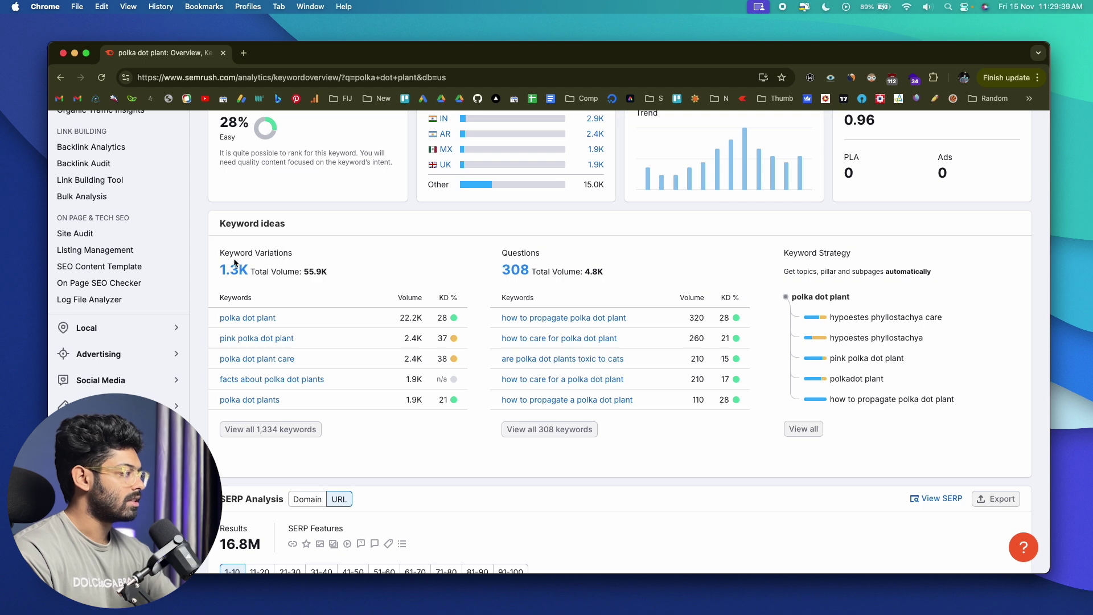
{"action": "scroll", "coordinate": [408, 257], "scroll_direction": "down", "scroll_amount": 3}
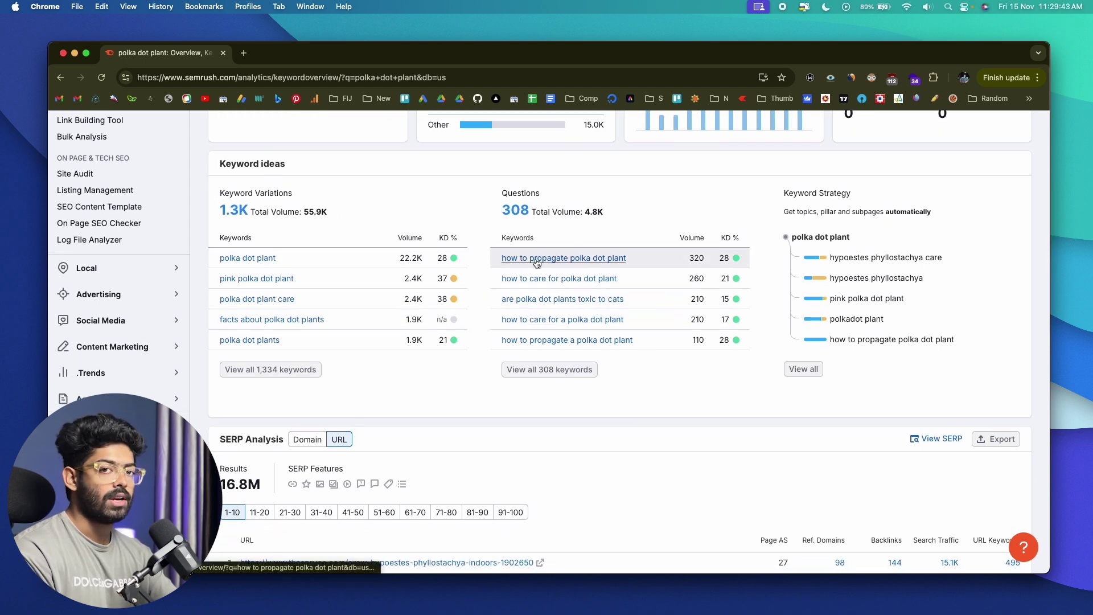
{"action": "scroll", "coordinate": [536, 263], "scroll_direction": "down", "scroll_amount": 10}
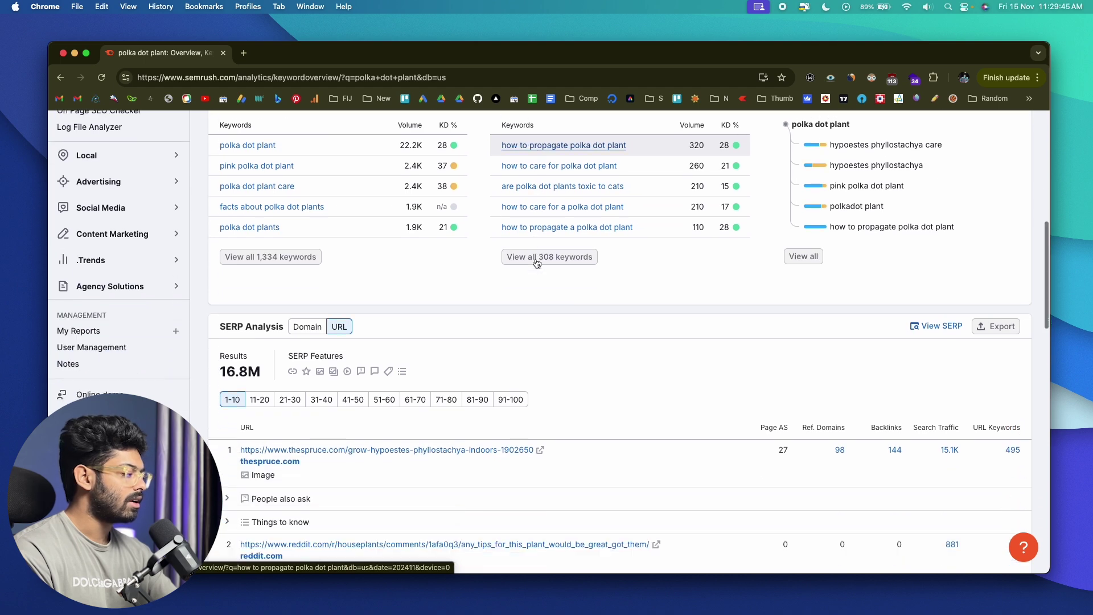
Examine the SERP Analysis list of the top 10 ranking URLs for polka dot plant.
{"action": "scroll", "coordinate": [535, 262], "scroll_direction": "down", "scroll_amount": 2}
{"action": "mouse_move", "coordinate": [220, 193]}
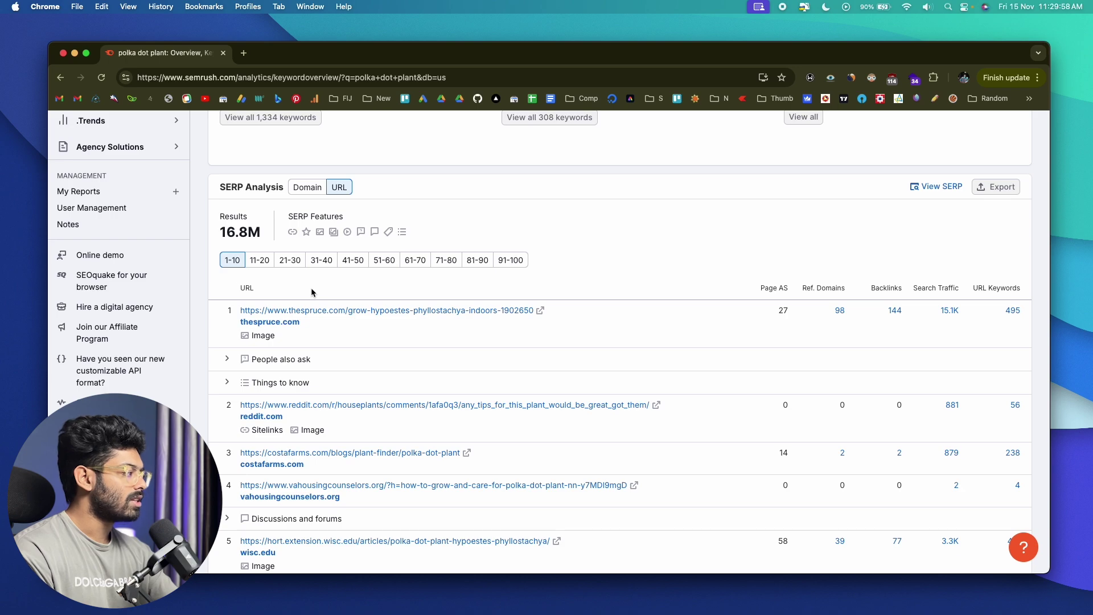
{"action": "scroll", "coordinate": [311, 291], "scroll_direction": "down", "scroll_amount": 10}
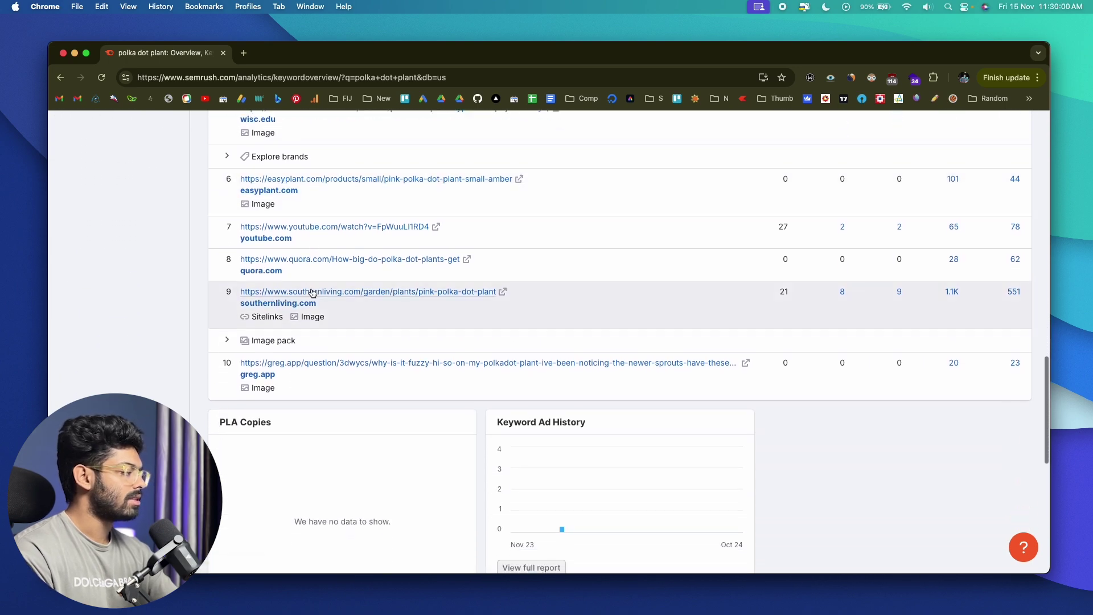
{"action": "scroll", "coordinate": [310, 288], "scroll_direction": "up", "scroll_amount": 12}
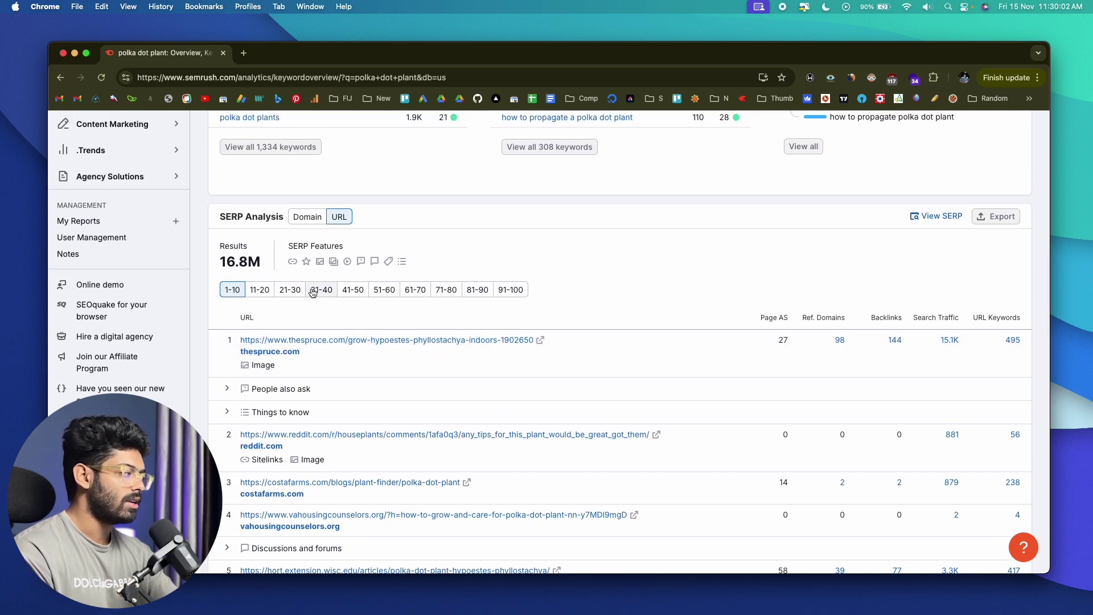
{"action": "scroll", "coordinate": [311, 291], "scroll_direction": "down", "scroll_amount": 4}
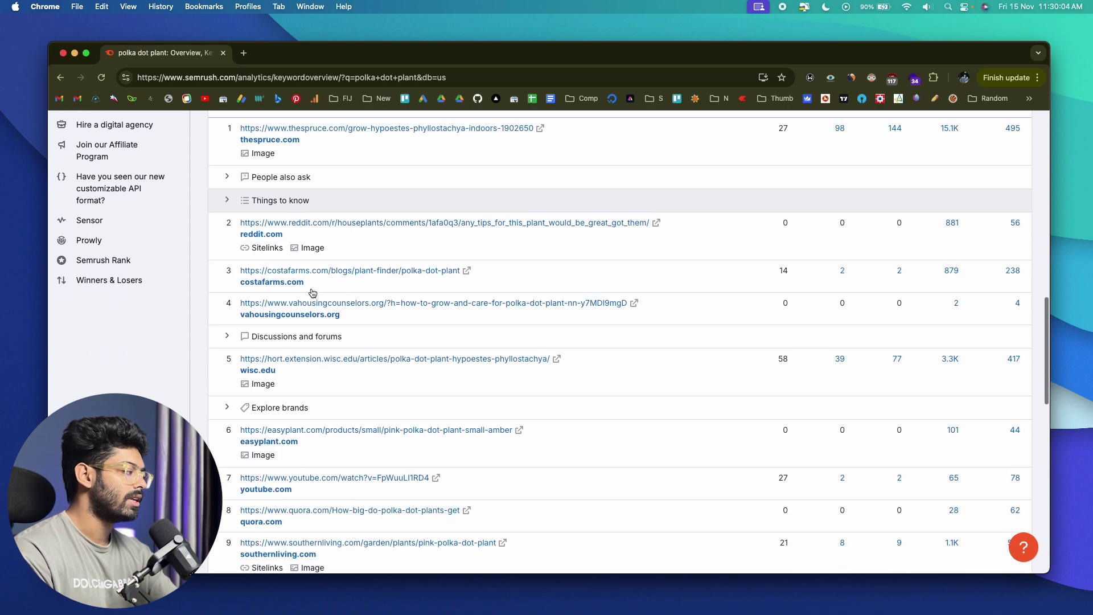
{"action": "scroll", "coordinate": [307, 274], "scroll_direction": "up", "scroll_amount": 20}
{"action": "scroll", "coordinate": [296, 300], "scroll_direction": "down", "scroll_amount": 15}
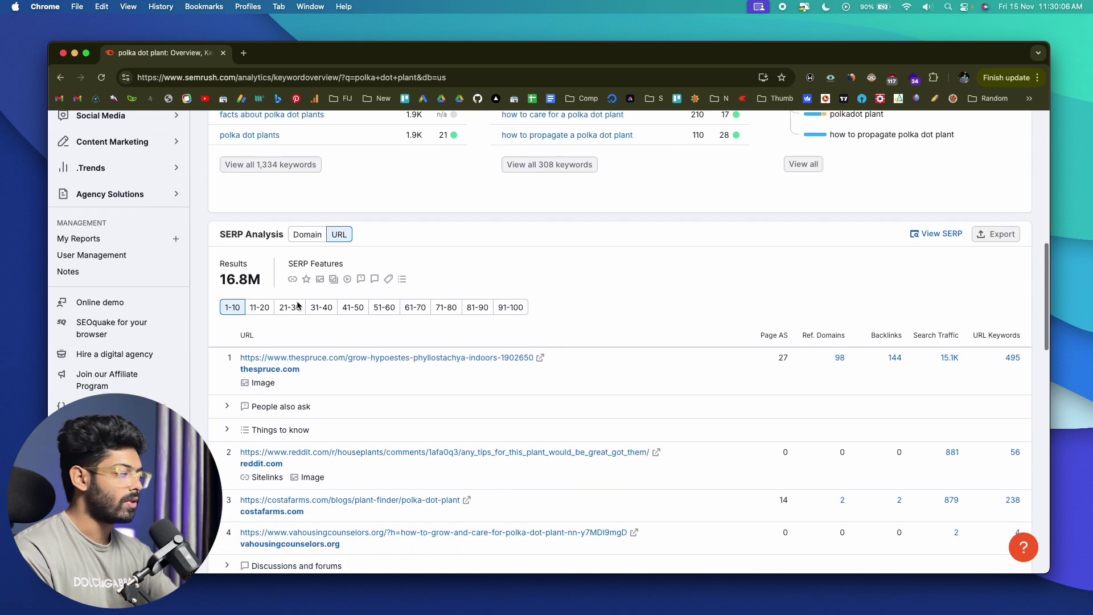
{"action": "scroll", "coordinate": [287, 304], "scroll_direction": "up", "scroll_amount": 2}
{"action": "scroll", "coordinate": [287, 304], "scroll_direction": "up", "scroll_amount": 1}
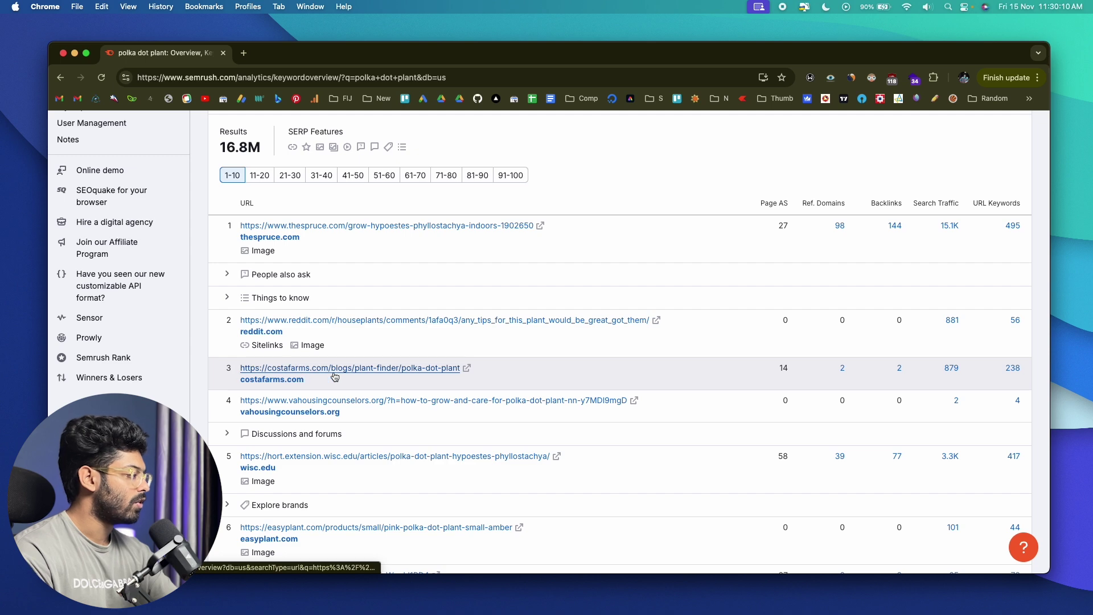
{"action": "scroll", "coordinate": [310, 387], "scroll_direction": "down", "scroll_amount": 2}
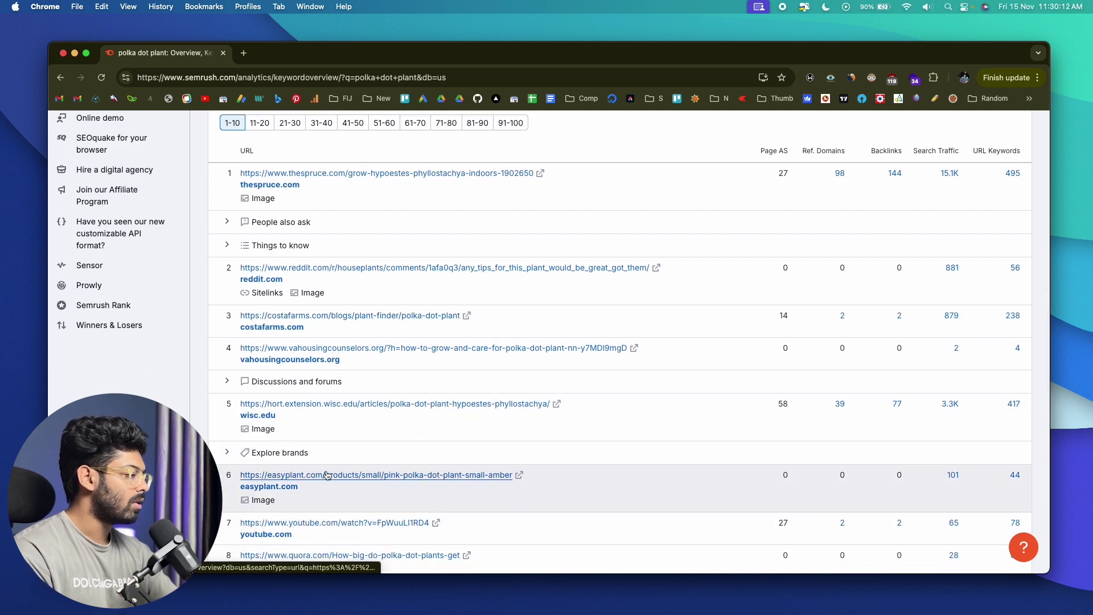
{"action": "scroll", "coordinate": [373, 365], "scroll_direction": "up", "scroll_amount": 3}
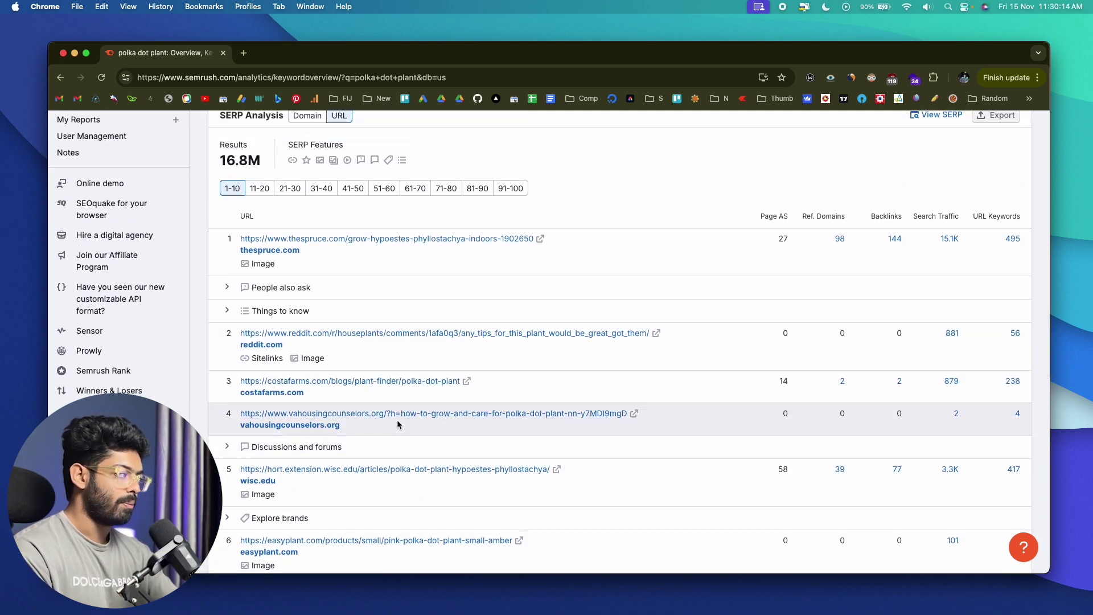
Check the Page AS, referring domains, backlinks and search traffic columns of the ranking pages, and recheck the keyword's overview metrics.
{"action": "mouse_move", "coordinate": [772, 217]}
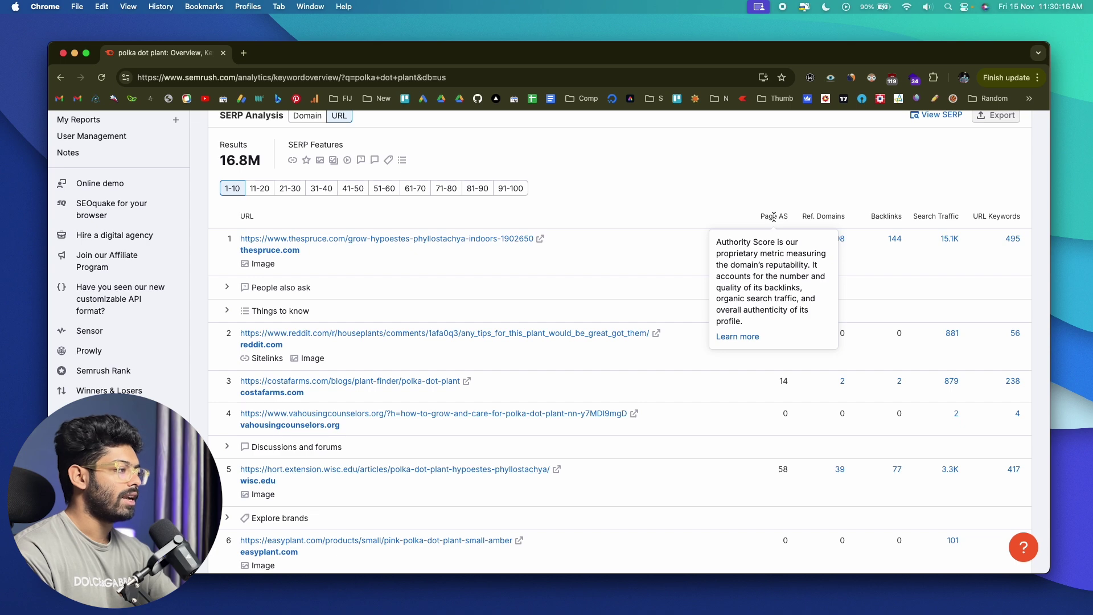
{"action": "mouse_move", "coordinate": [830, 219]}
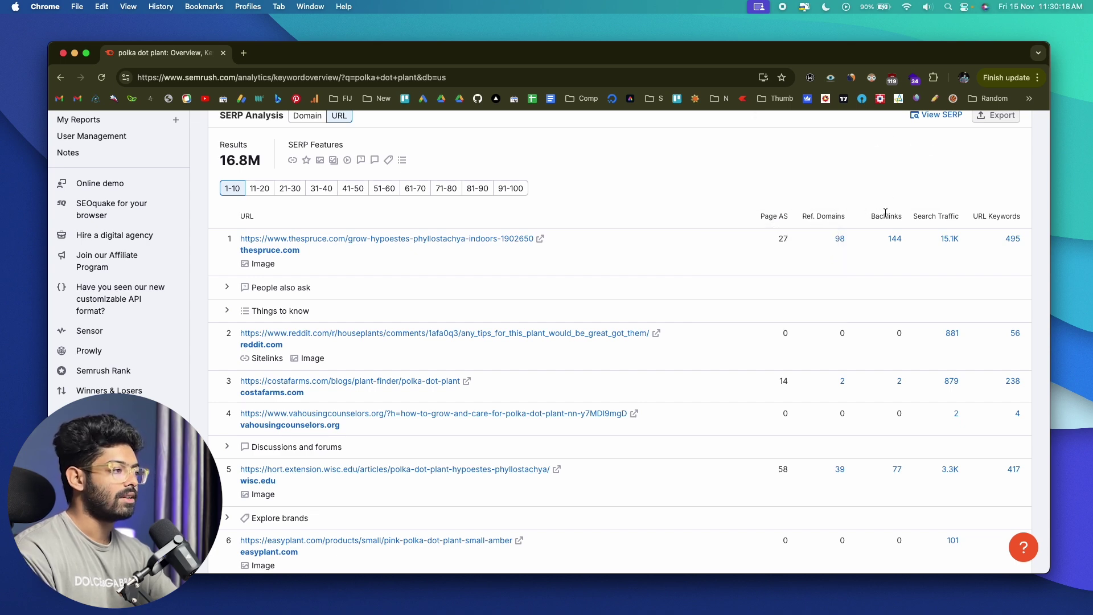
{"action": "mouse_move", "coordinate": [948, 218]}
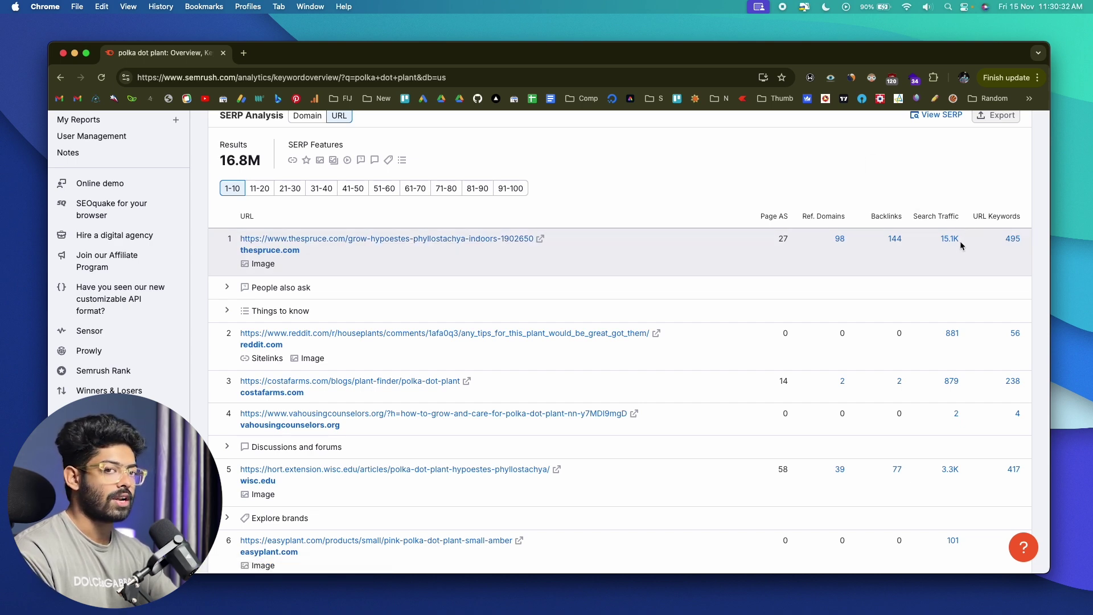
{"action": "scroll", "coordinate": [960, 241], "scroll_direction": "up", "scroll_amount": 1}
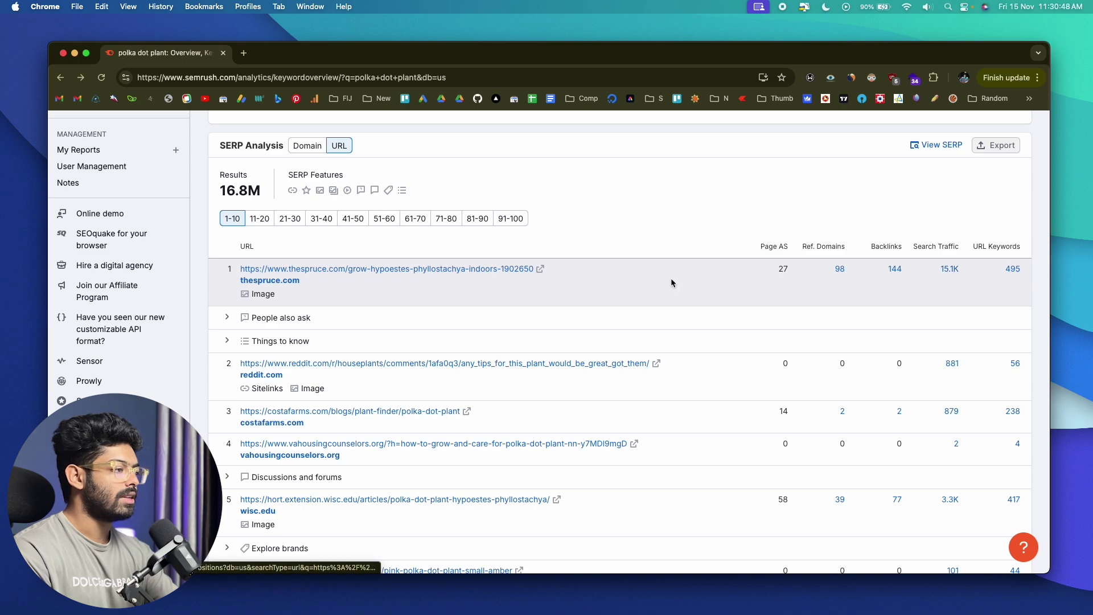
{"action": "scroll", "coordinate": [925, 291], "scroll_direction": "up", "scroll_amount": 15}
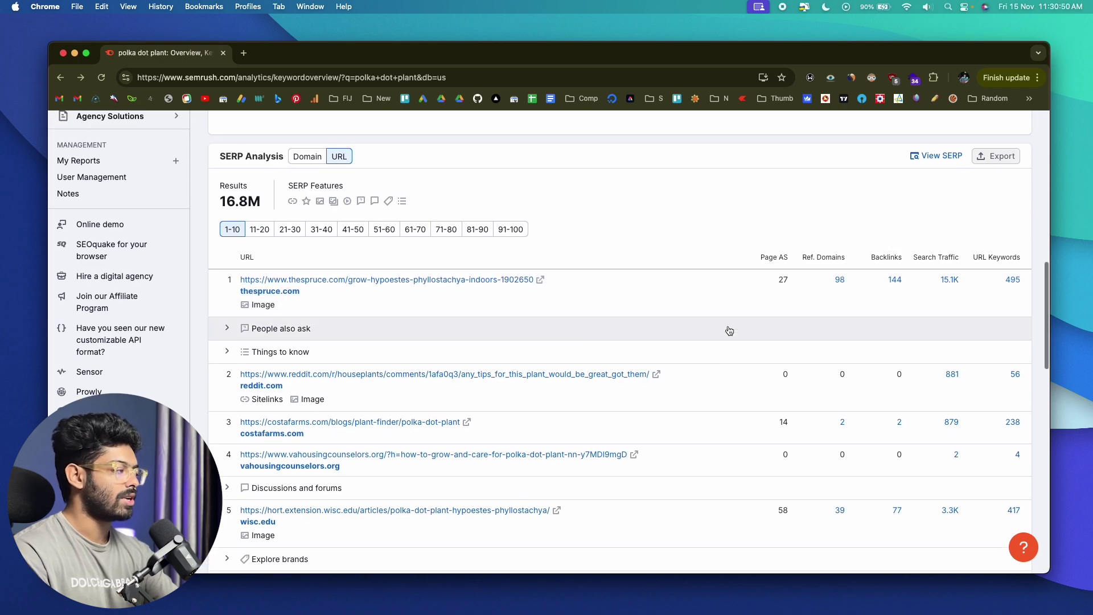
{"action": "scroll", "coordinate": [398, 293], "scroll_direction": "down", "scroll_amount": 15}
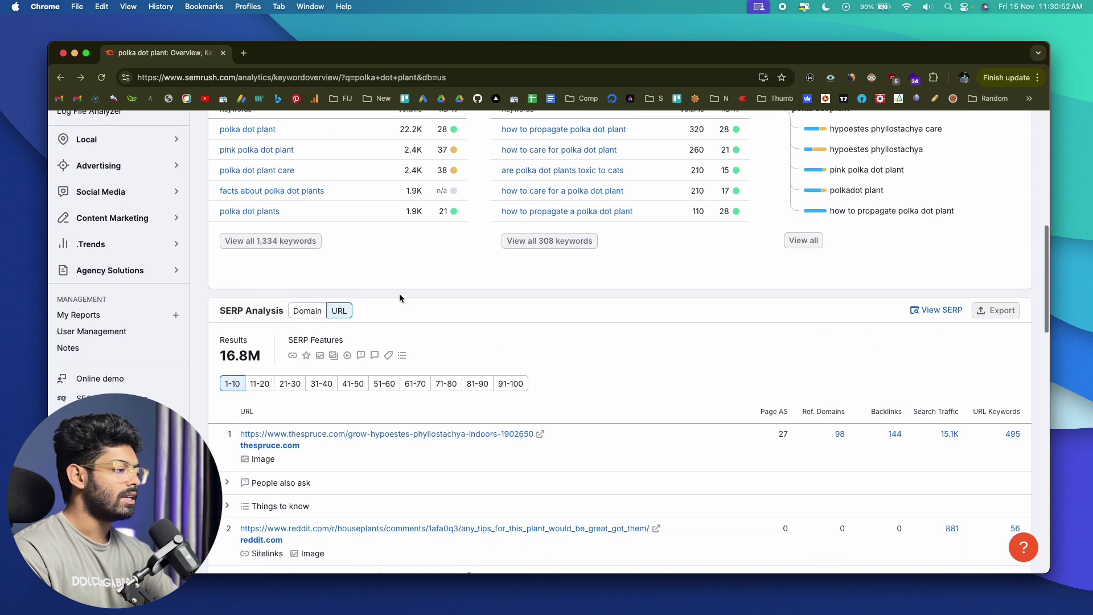
{"action": "scroll", "coordinate": [651, 273], "scroll_direction": "up", "scroll_amount": 15}
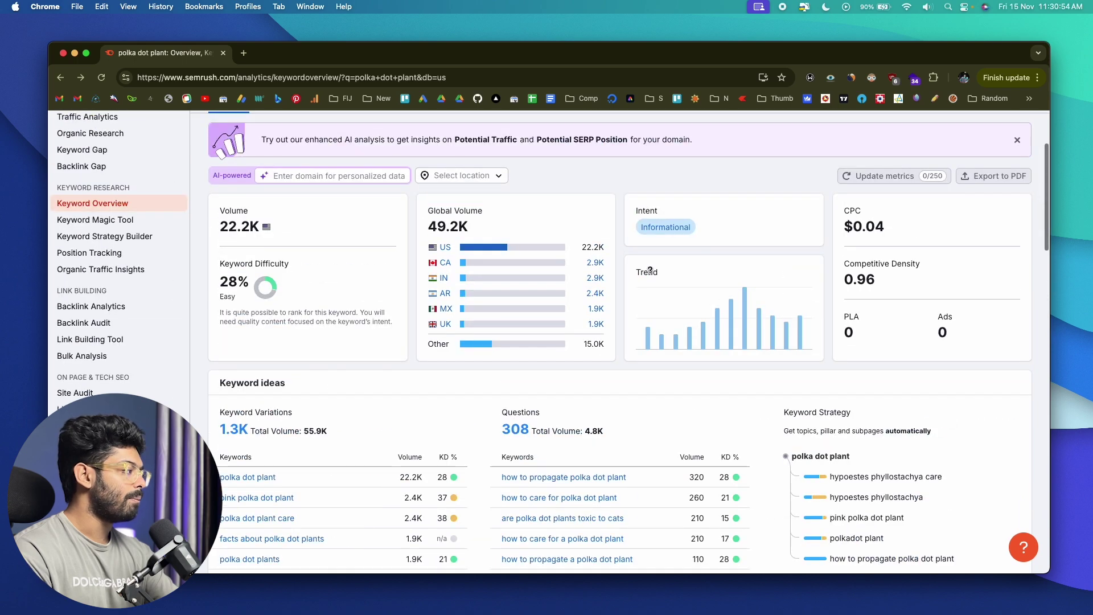
Open the URL keywords report of the first-ranked thespruce.com page in a new tab and switch to it.
{"action": "scroll", "coordinate": [406, 155], "scroll_direction": "down", "scroll_amount": 15}
{"action": "scroll", "coordinate": [406, 155], "scroll_direction": "down", "scroll_amount": 1}
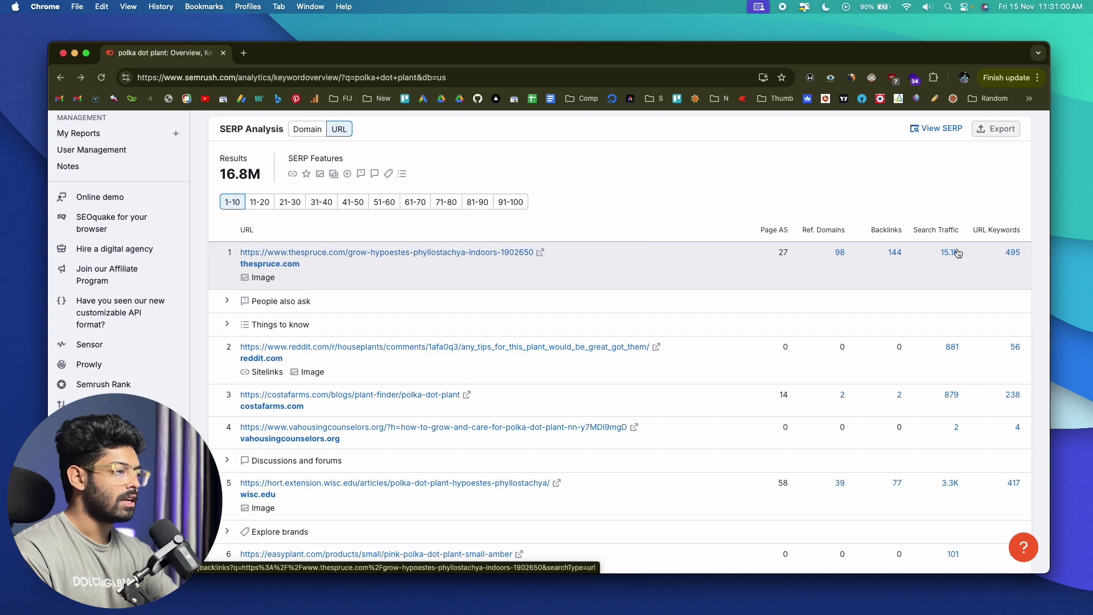
{"action": "right_click", "coordinate": [1006, 256]}
{"action": "left_click", "coordinate": [1005, 257]}
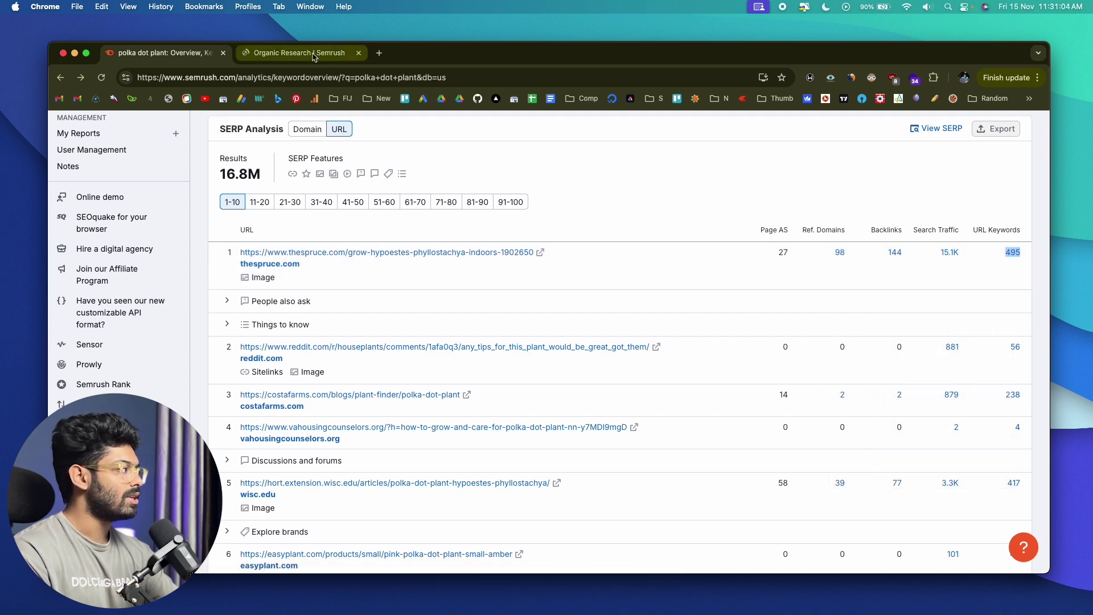
{"action": "left_click", "coordinate": [307, 52]}
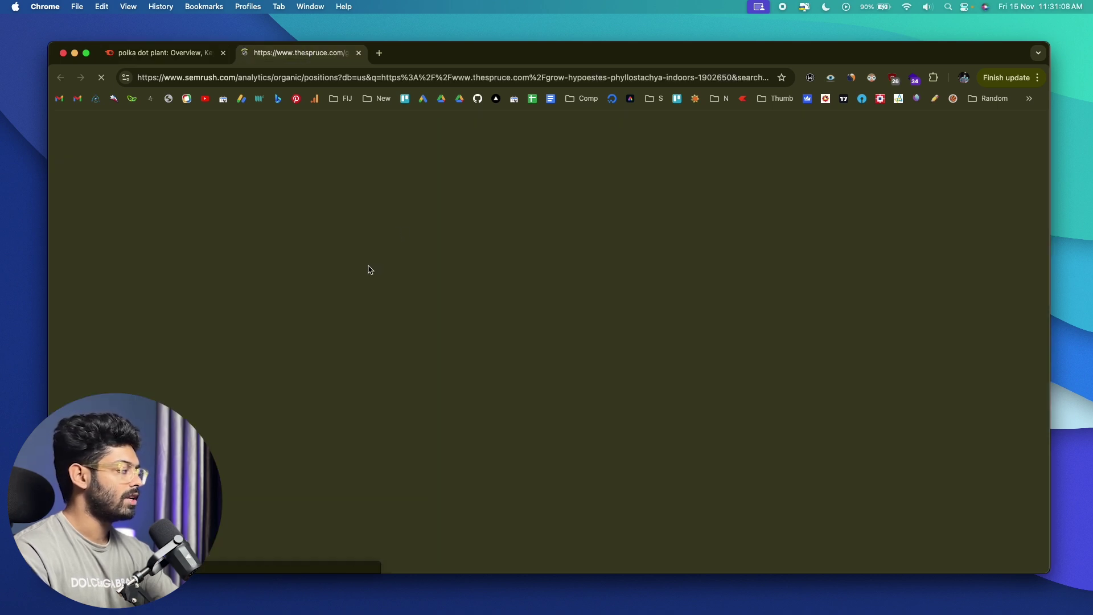
Review the organic search positions of the thespruce.com page, looking at its ranking keywords, positions and traffic.
{"action": "scroll", "coordinate": [330, 325], "scroll_direction": "down", "scroll_amount": 1}
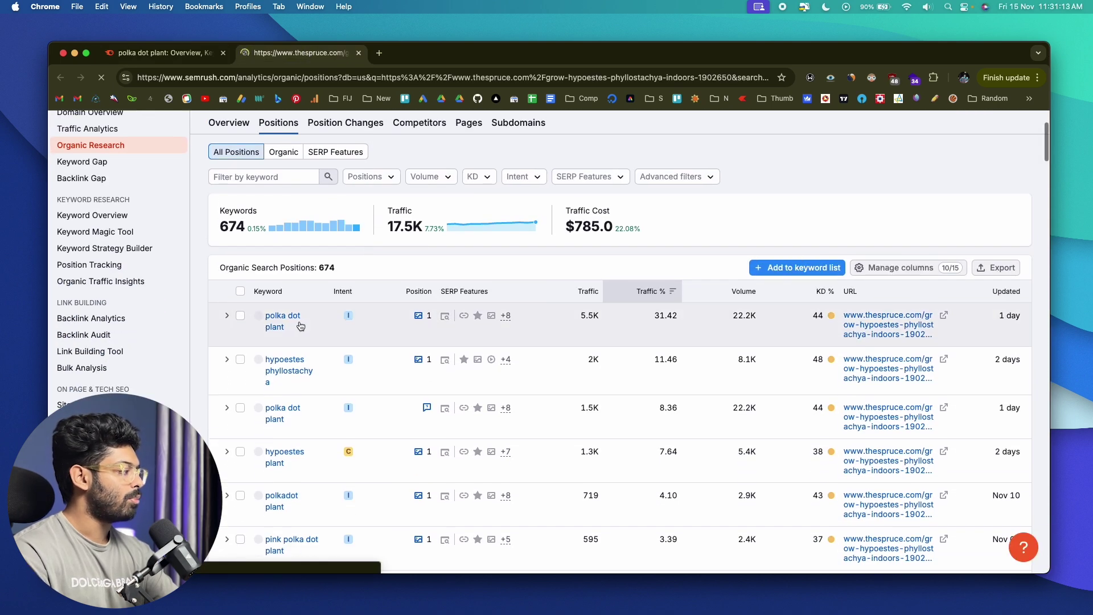
{"action": "scroll", "coordinate": [290, 381], "scroll_direction": "down", "scroll_amount": 5}
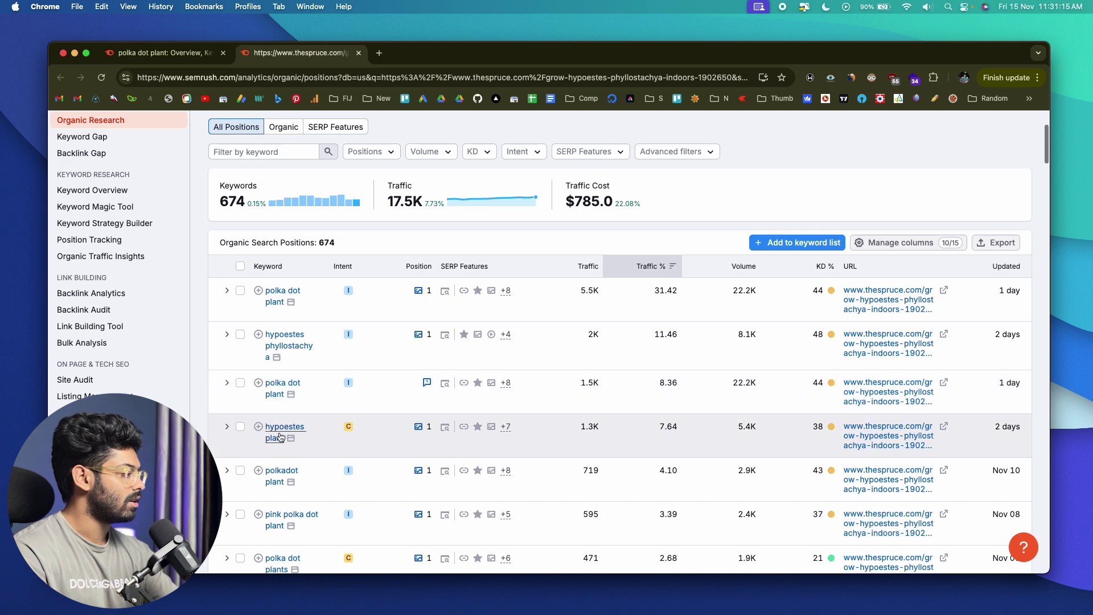
{"action": "scroll", "coordinate": [291, 422], "scroll_direction": "up", "scroll_amount": 5}
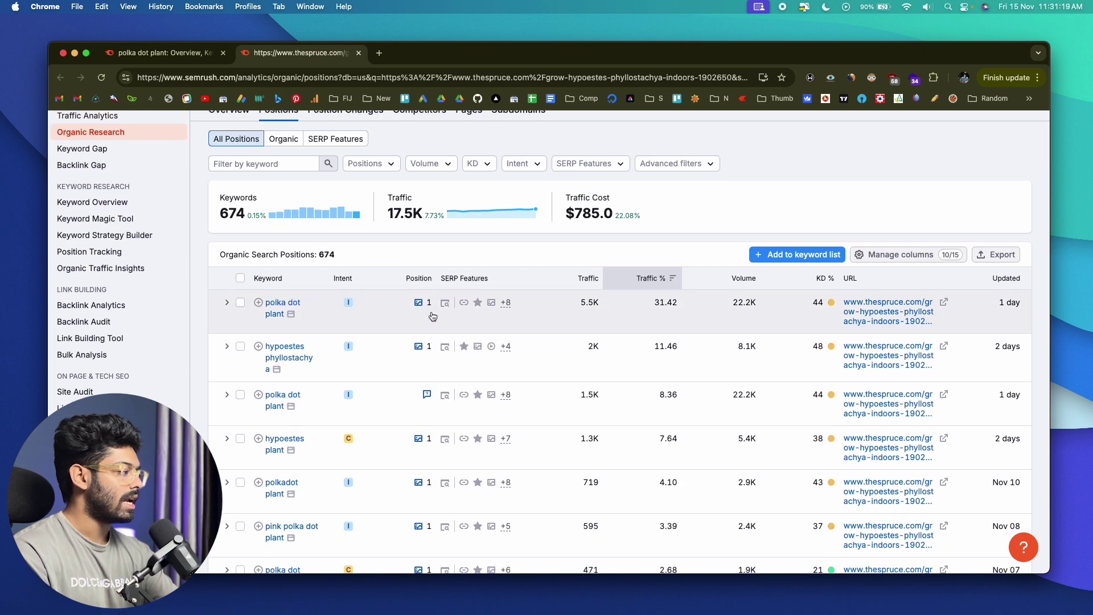
Look through more of the thespruce.com page's ranking keywords and close its organic positions report.
{"action": "scroll", "coordinate": [432, 316], "scroll_direction": "down", "scroll_amount": 8}
{"action": "scroll", "coordinate": [432, 316], "scroll_direction": "down", "scroll_amount": 15}
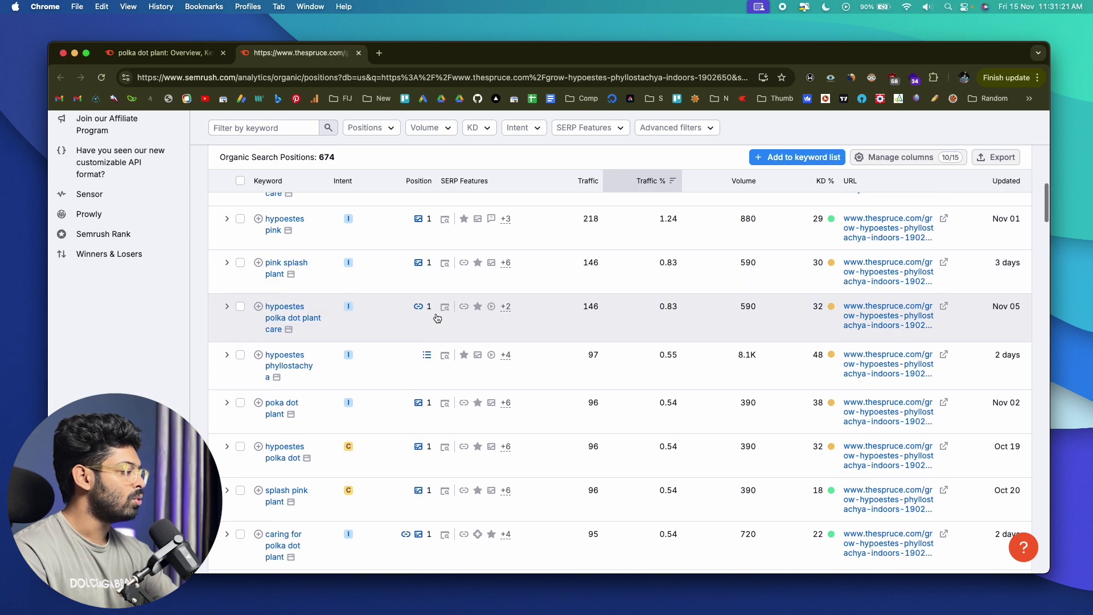
{"action": "scroll", "coordinate": [433, 369], "scroll_direction": "down", "scroll_amount": 3}
{"action": "scroll", "coordinate": [438, 353], "scroll_direction": "up", "scroll_amount": 15}
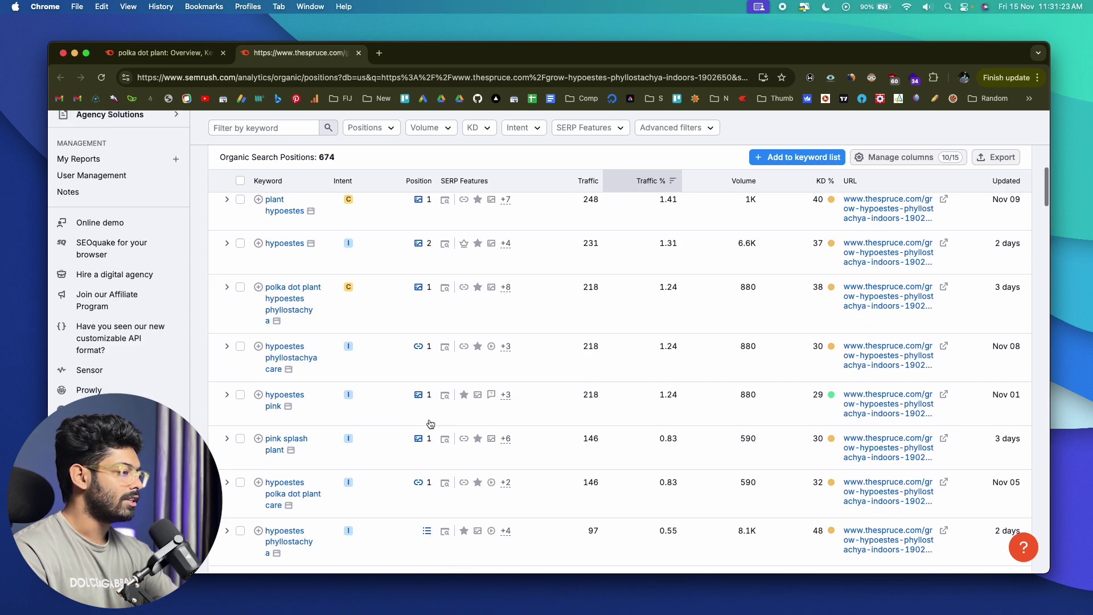
{"action": "left_click", "coordinate": [358, 53]}
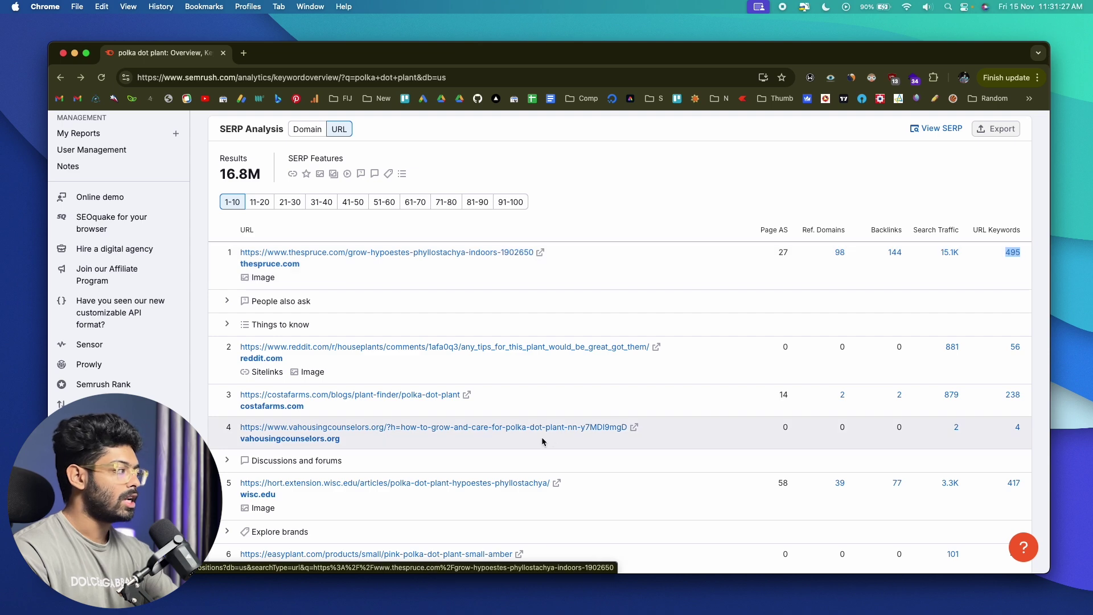
Open the full list of keyword variations from the Keyword ideas section of the polka dot plant overview.
{"action": "scroll", "coordinate": [542, 440], "scroll_direction": "up", "scroll_amount": 6}
{"action": "scroll", "coordinate": [541, 436], "scroll_direction": "up", "scroll_amount": 8}
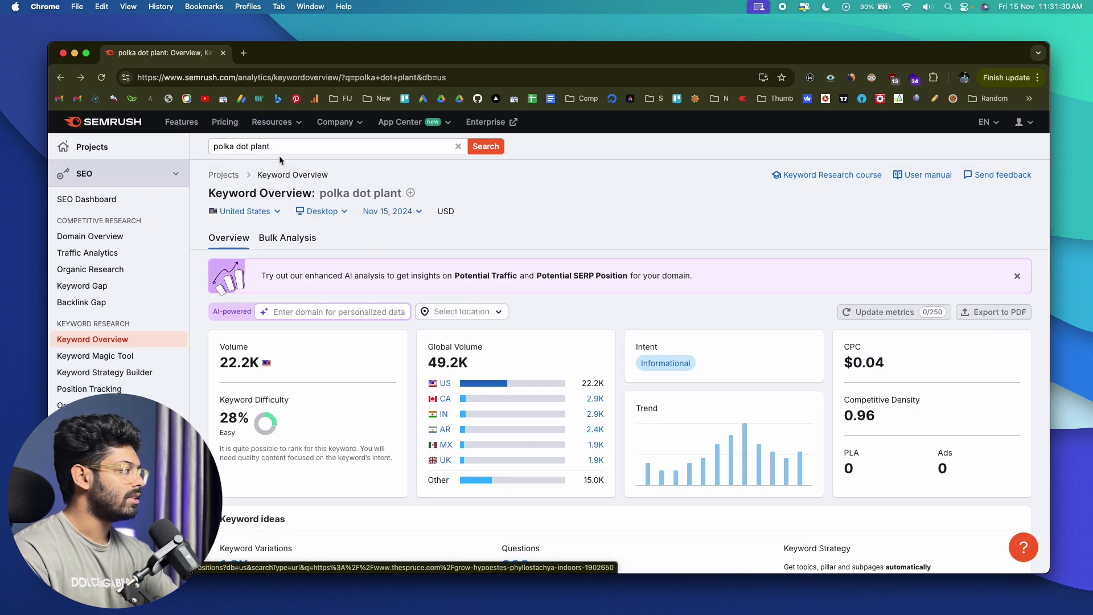
{"action": "scroll", "coordinate": [279, 156], "scroll_direction": "down", "scroll_amount": 6}
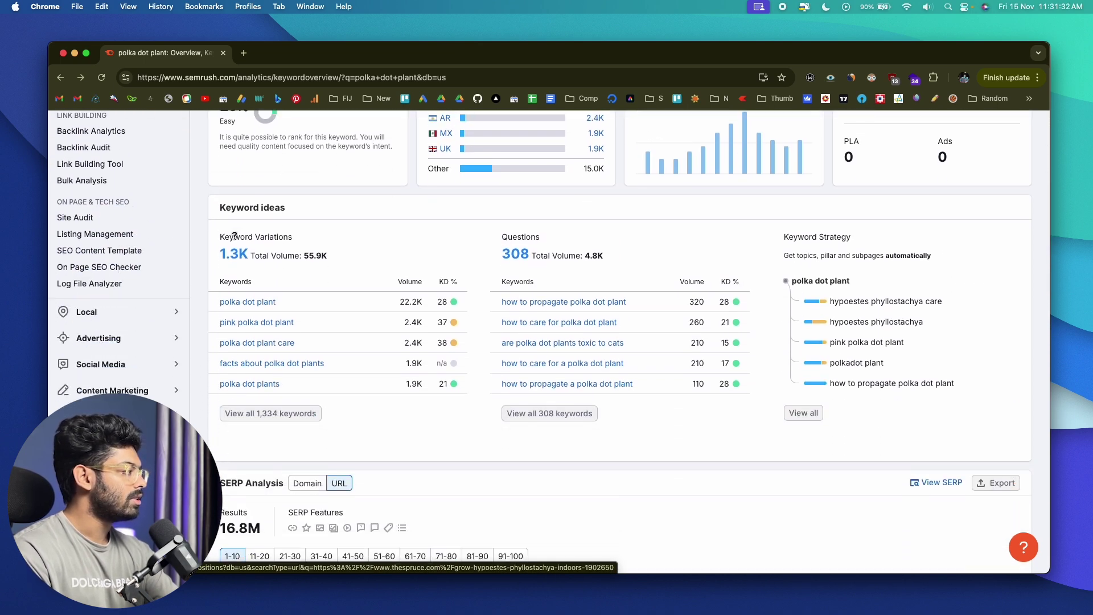
{"action": "mouse_move", "coordinate": [289, 238]}
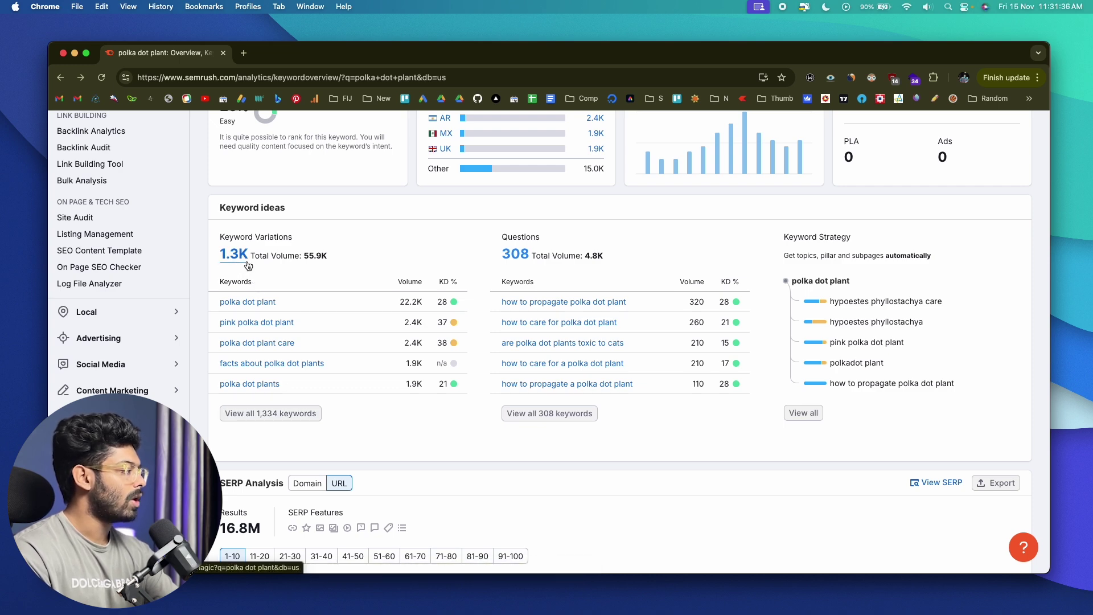
{"action": "left_click", "coordinate": [279, 420]}
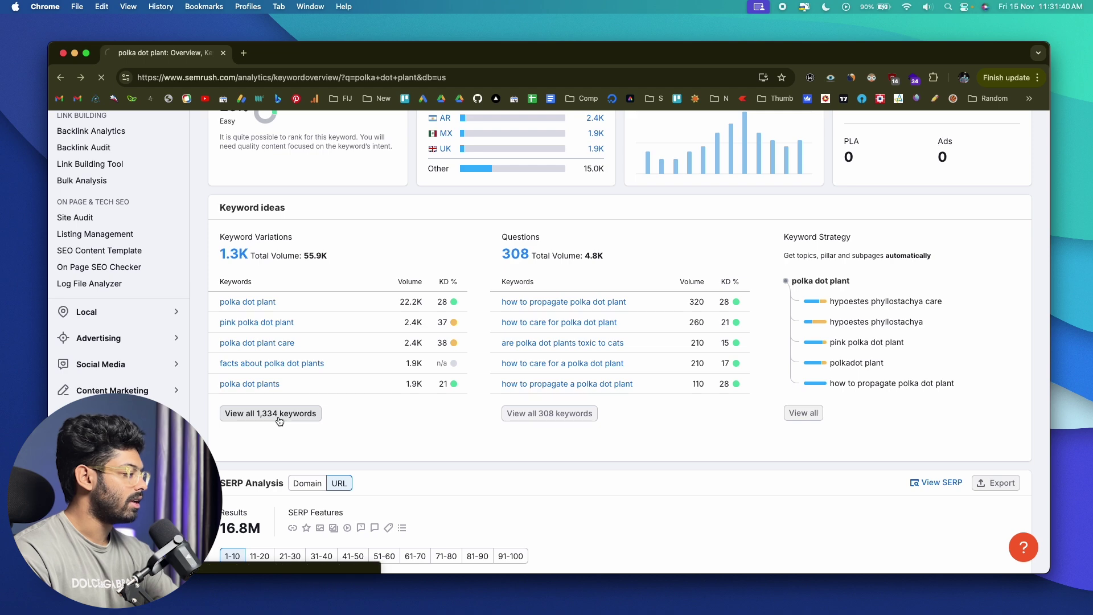
Review the highest-volume broad-match variations of polka dot plant, checking each keyword's search volume.
{"action": "scroll", "coordinate": [477, 320], "scroll_direction": "down", "scroll_amount": 1}
{"action": "scroll", "coordinate": [477, 320], "scroll_direction": "down", "scroll_amount": 5}
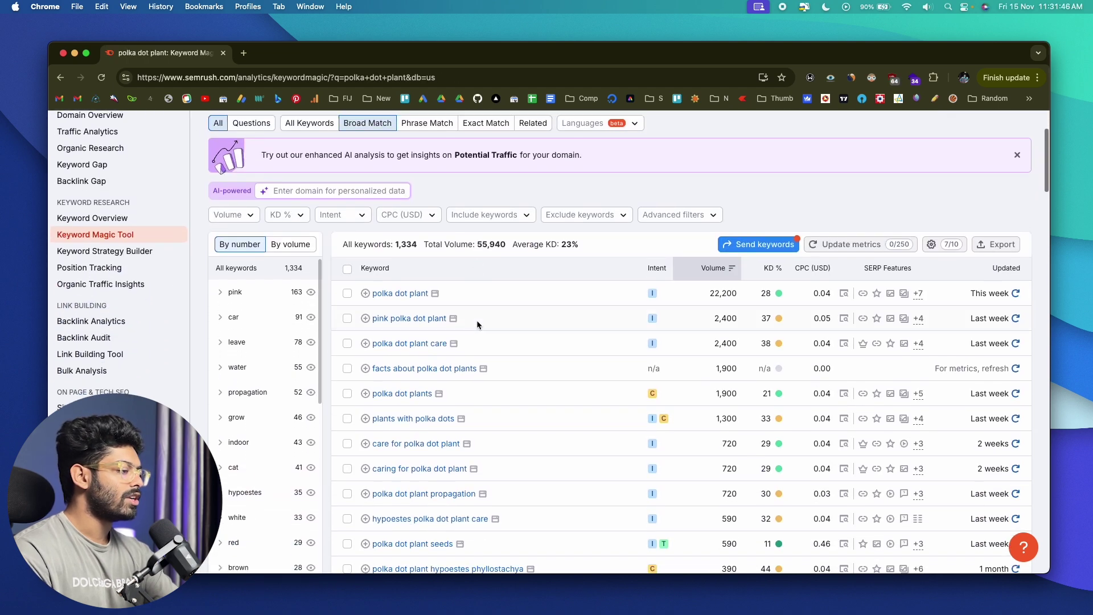
{"action": "scroll", "coordinate": [477, 320], "scroll_direction": "up", "scroll_amount": 5}
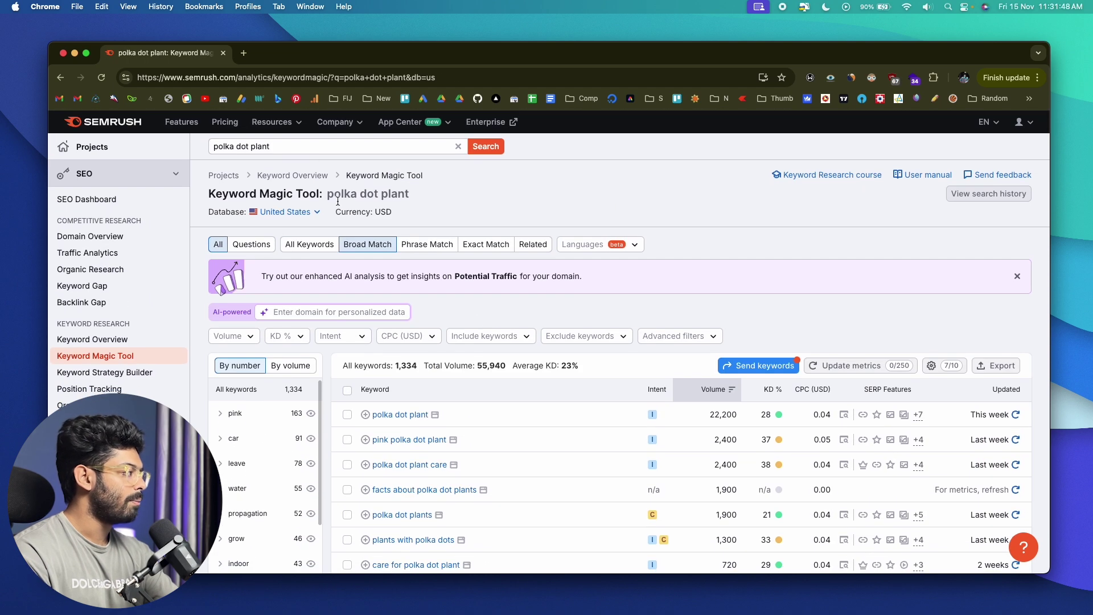
{"action": "scroll", "coordinate": [350, 244], "scroll_direction": "down", "scroll_amount": 3}
{"action": "scroll", "coordinate": [351, 340], "scroll_direction": "down", "scroll_amount": 3}
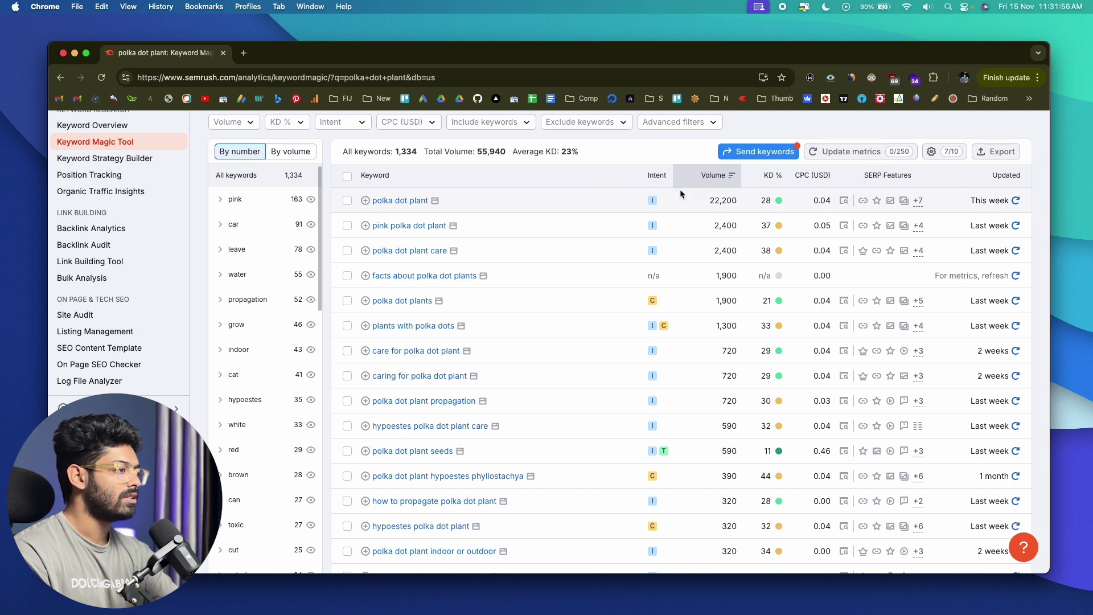
{"action": "scroll", "coordinate": [497, 241], "scroll_direction": "up", "scroll_amount": 1}
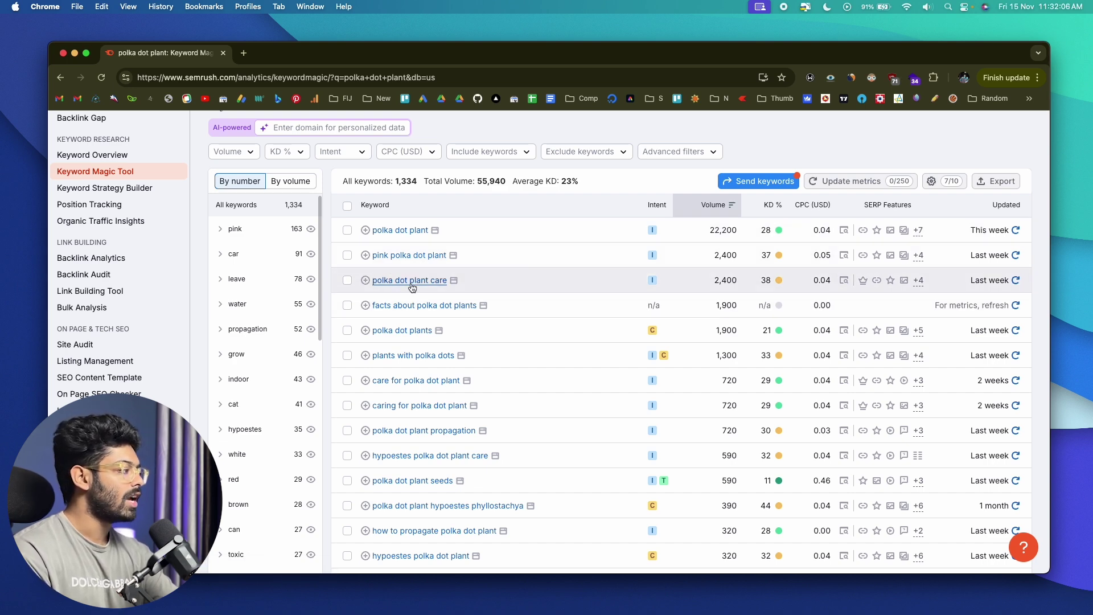
{"action": "scroll", "coordinate": [418, 289], "scroll_direction": "down", "scroll_amount": 5}
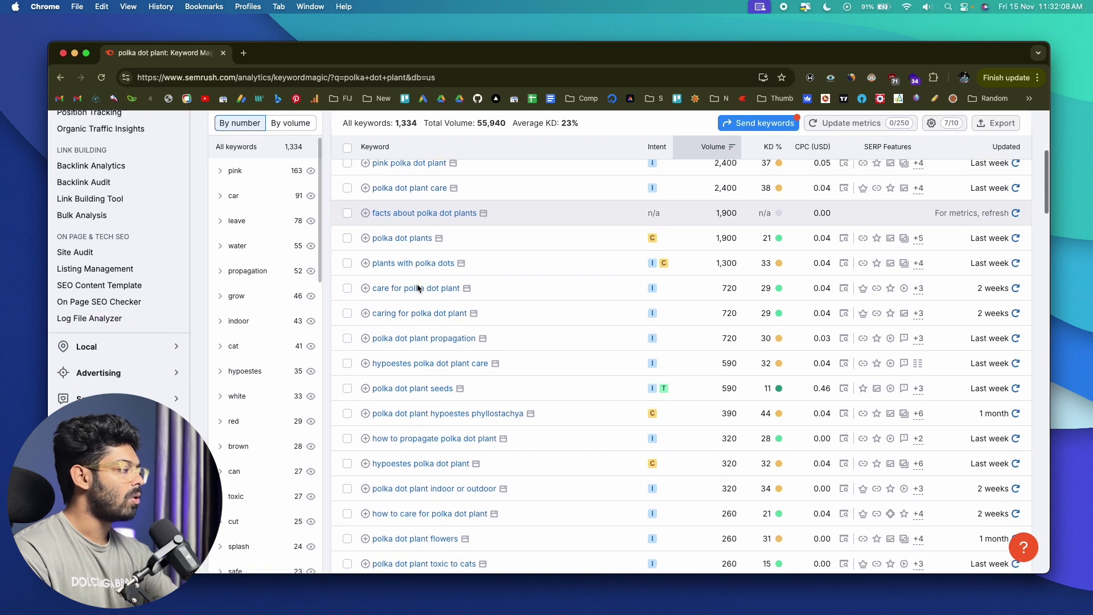
{"action": "scroll", "coordinate": [742, 197], "scroll_direction": "up", "scroll_amount": 5}
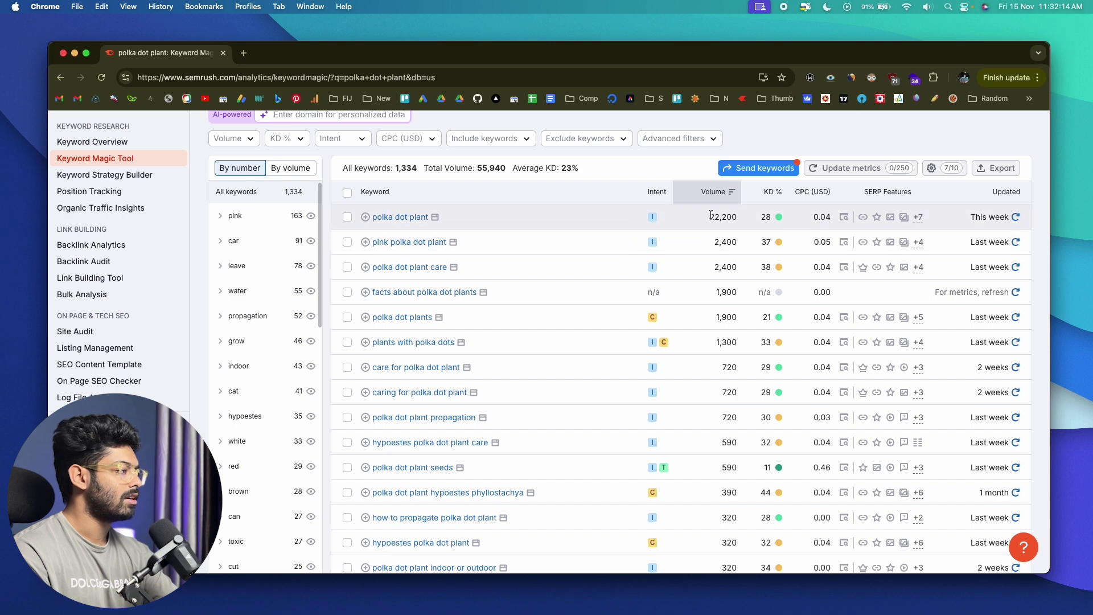
Examine the lower-volume variations on propagation, care, flowers and toxicity to cats as possible supporting keywords.
{"action": "scroll", "coordinate": [706, 225], "scroll_direction": "down", "scroll_amount": 10}
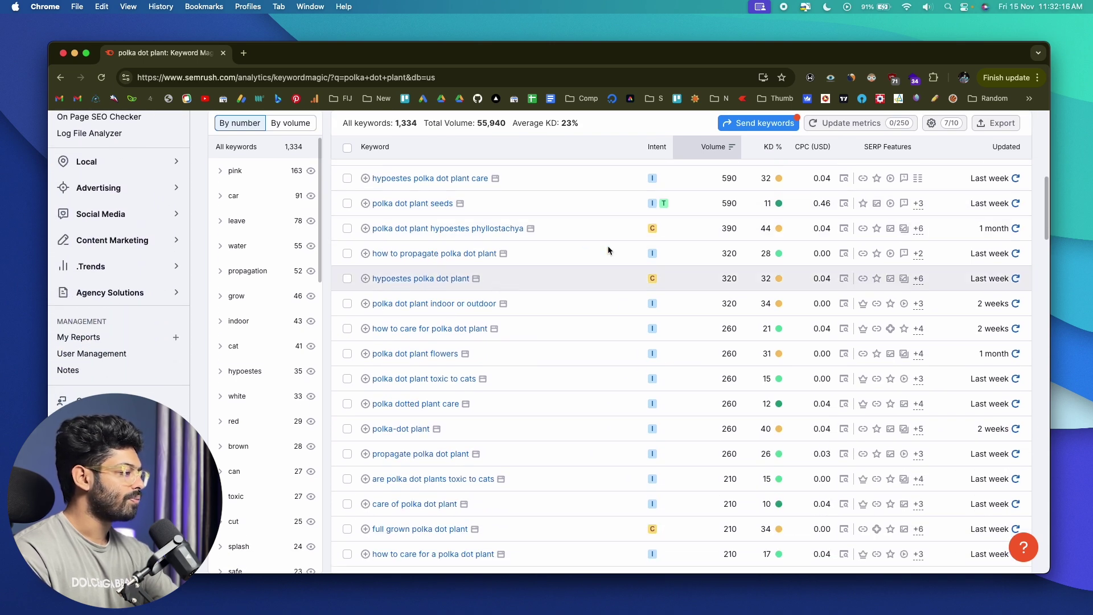
{"action": "scroll", "coordinate": [525, 422], "scroll_direction": "up", "scroll_amount": 1}
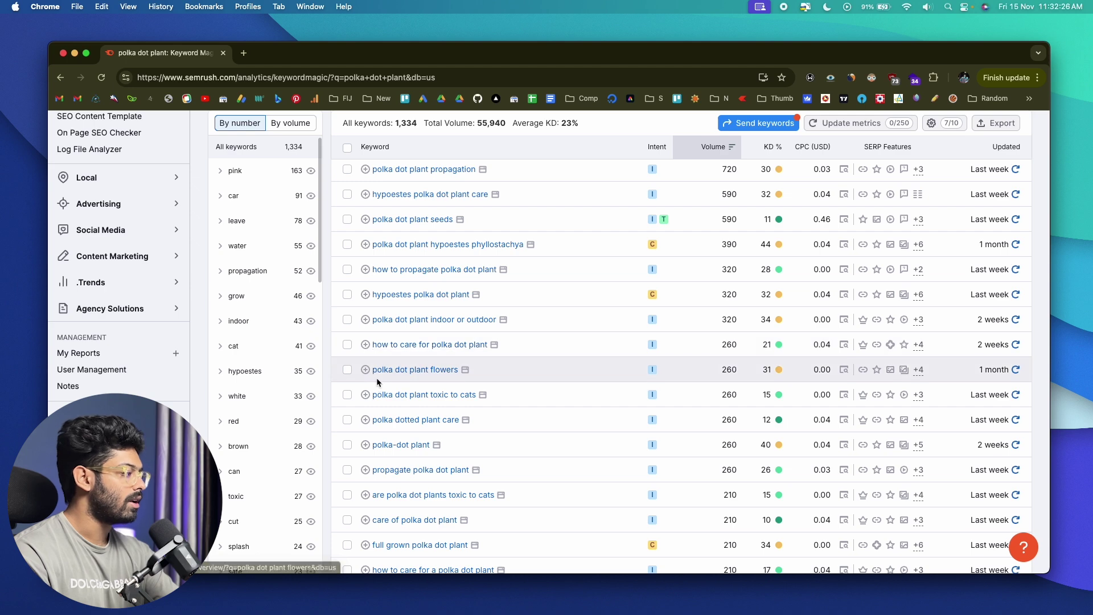
{"action": "scroll", "coordinate": [443, 375], "scroll_direction": "down", "scroll_amount": 1}
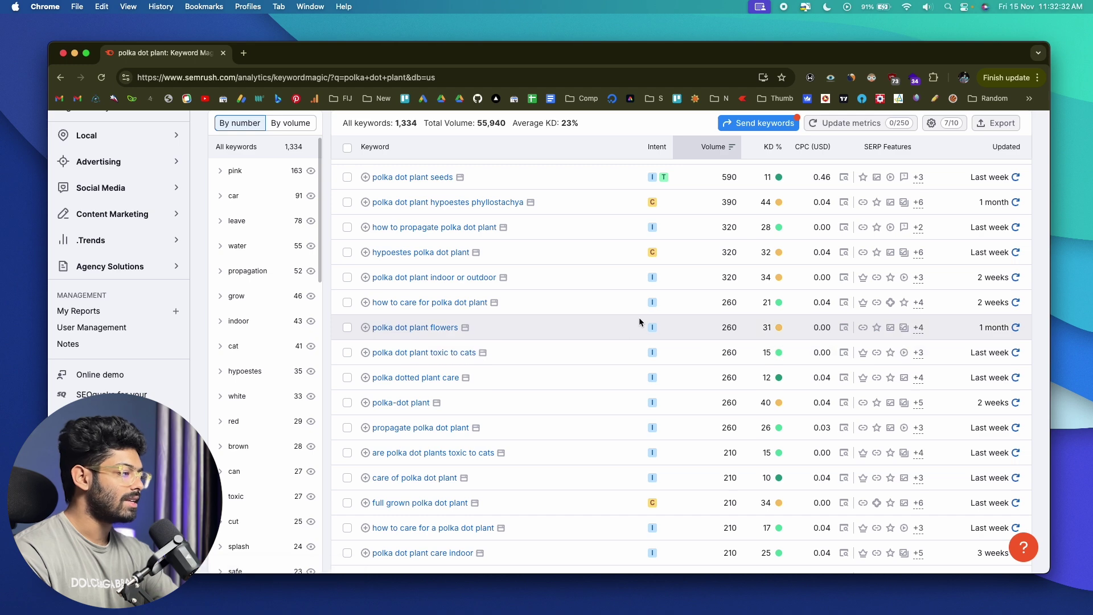
{"action": "scroll", "coordinate": [639, 317], "scroll_direction": "up", "scroll_amount": 6}
{"action": "scroll", "coordinate": [653, 332], "scroll_direction": "up", "scroll_amount": 1}
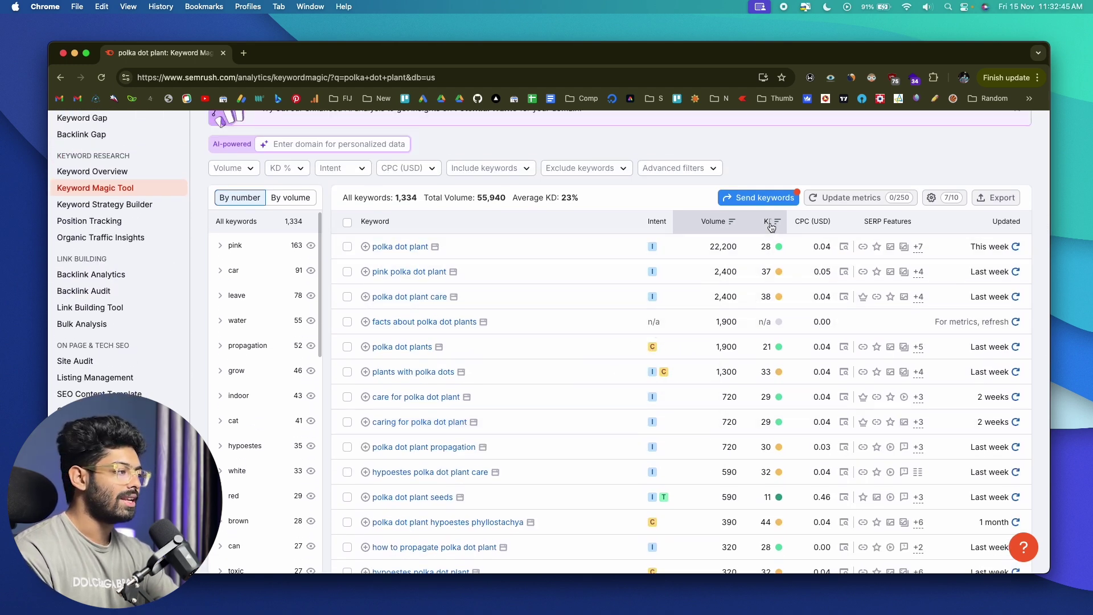
Compare the keyword difficulty percentages of the variations, including polka dot plant hypoestes phyllostachya.
{"action": "mouse_move", "coordinate": [770, 228]}
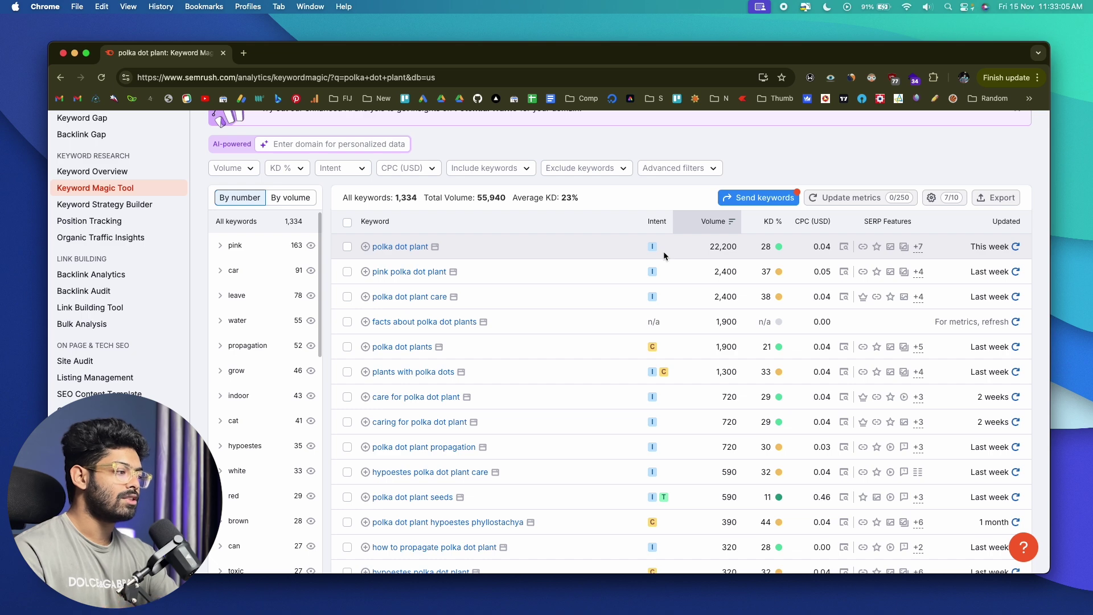
{"action": "scroll", "coordinate": [663, 251], "scroll_direction": "down", "scroll_amount": 2}
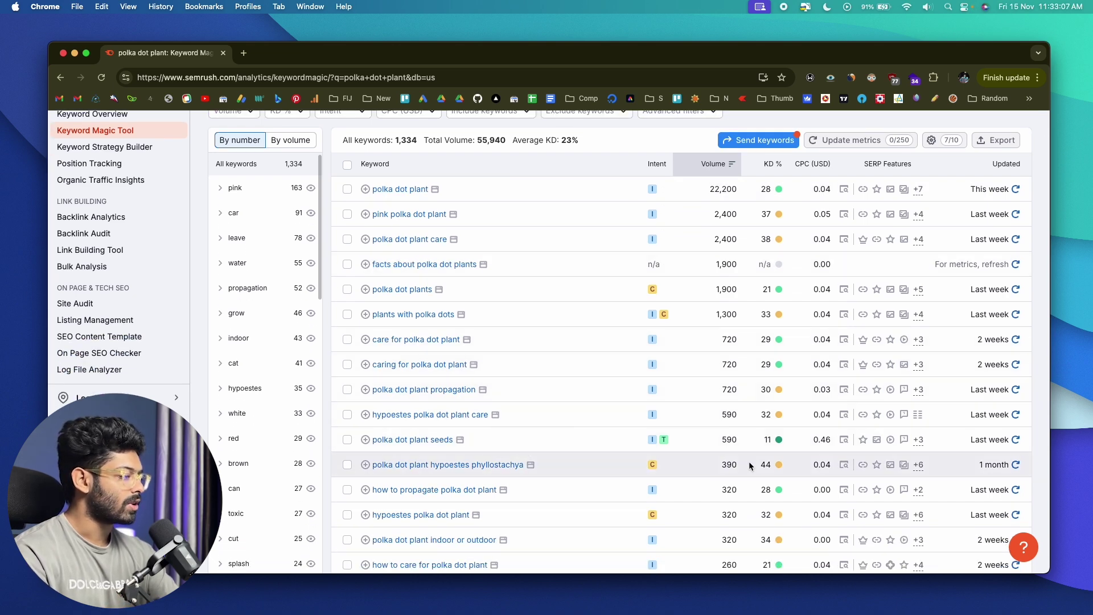
{"action": "mouse_move", "coordinate": [765, 465]}
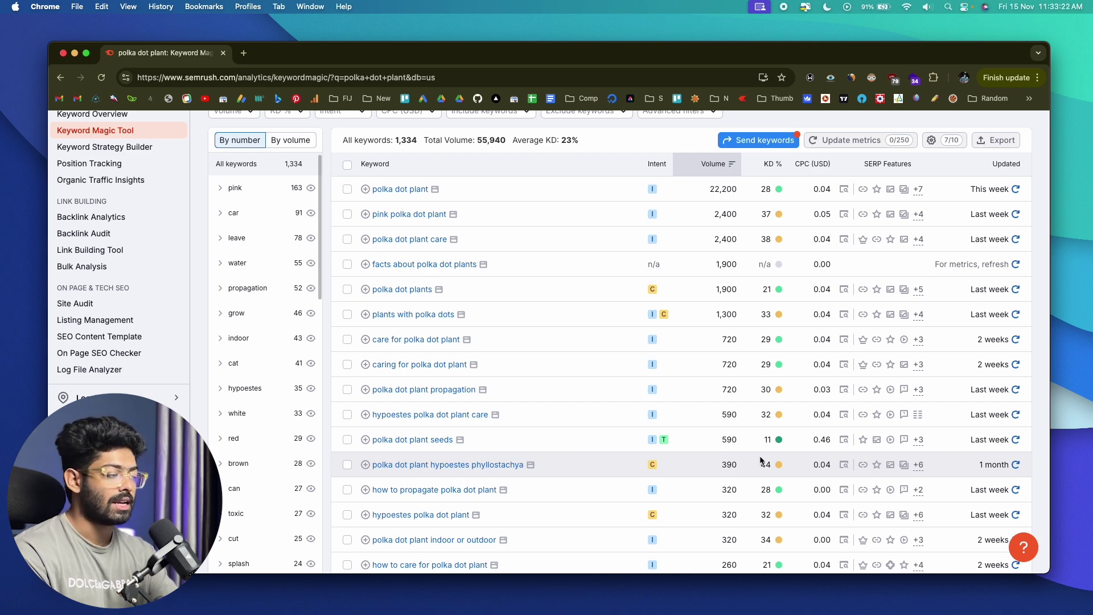
{"action": "scroll", "coordinate": [760, 460], "scroll_direction": "down", "scroll_amount": 3}
{"action": "scroll", "coordinate": [759, 460], "scroll_direction": "up", "scroll_amount": 6}
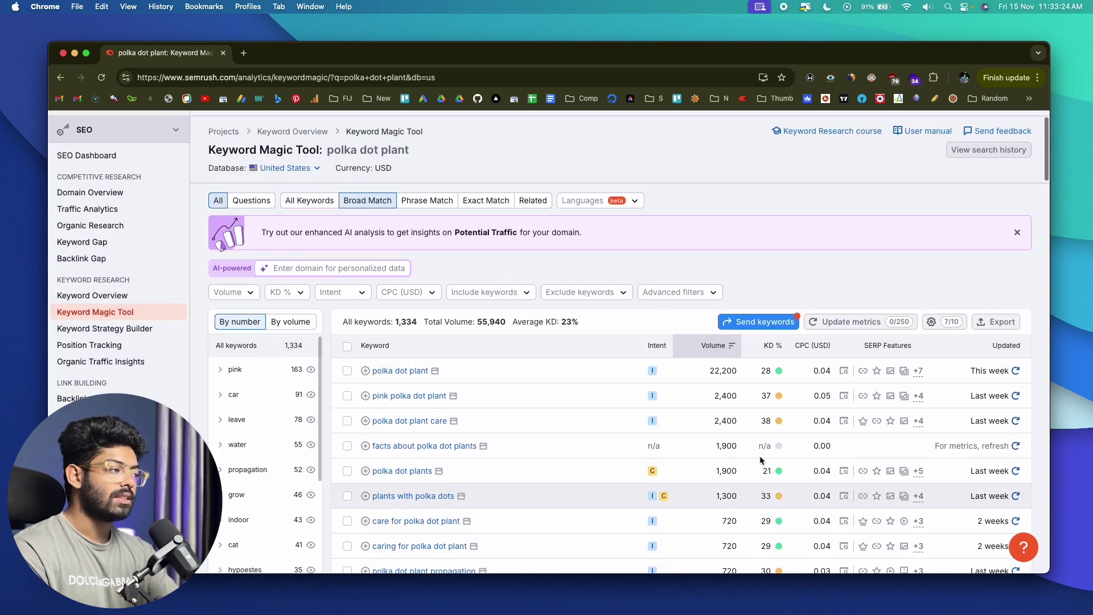
Filter the keyword variations by Easy keyword difficulty, 15–29%, and check the filtered list.
{"action": "scroll", "coordinate": [759, 455], "scroll_direction": "up", "scroll_amount": 1}
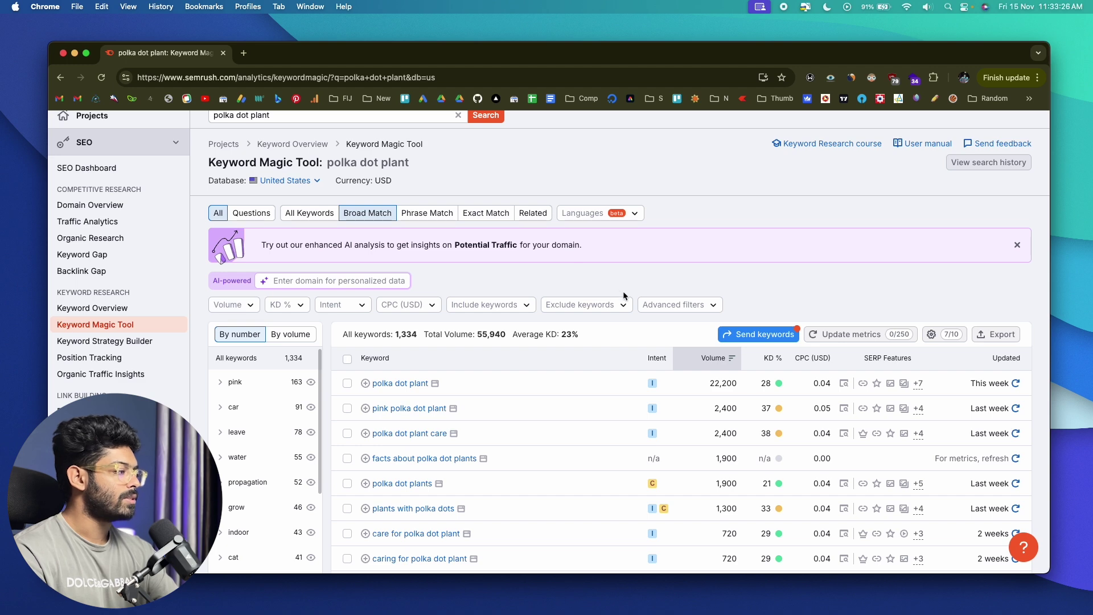
{"action": "scroll", "coordinate": [723, 253], "scroll_direction": "down", "scroll_amount": 2}
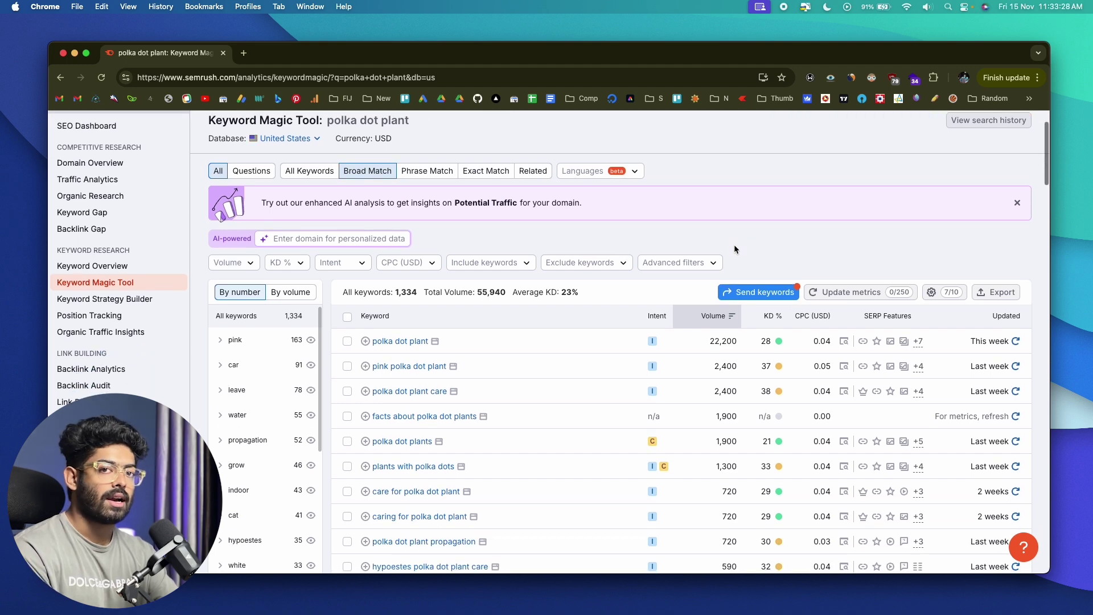
{"action": "left_click", "coordinate": [288, 268]}
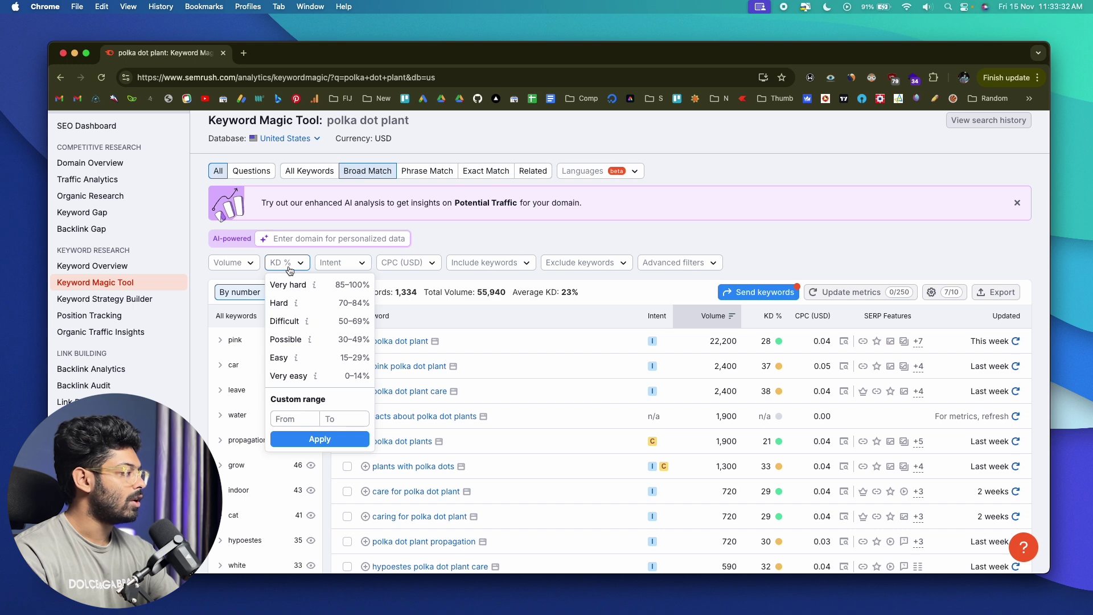
{"action": "left_click", "coordinate": [318, 360]}
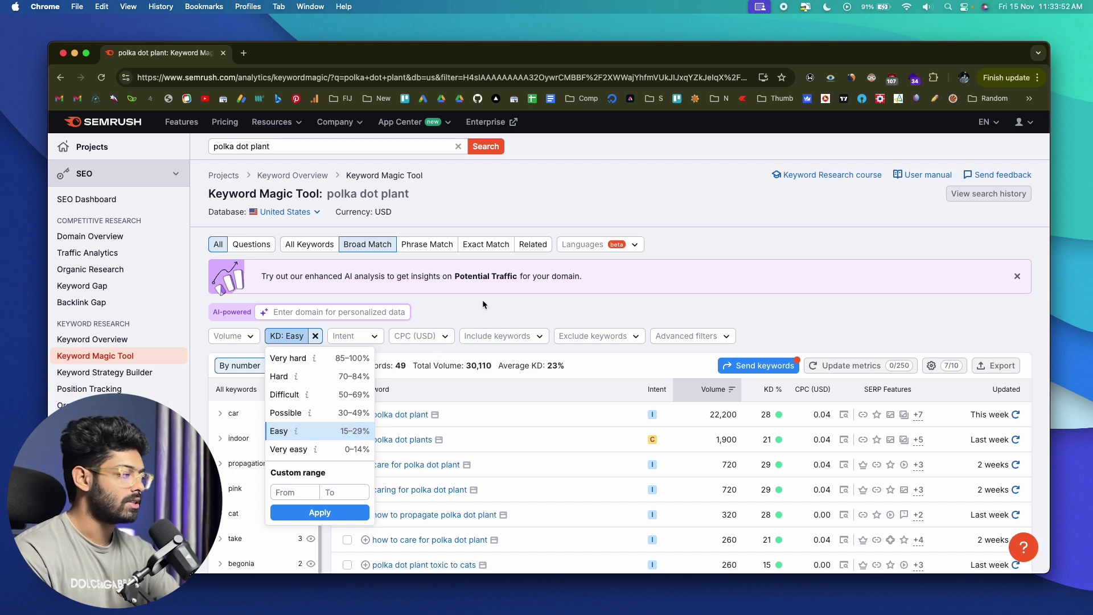
{"action": "scroll", "coordinate": [483, 303], "scroll_direction": "down", "scroll_amount": 1}
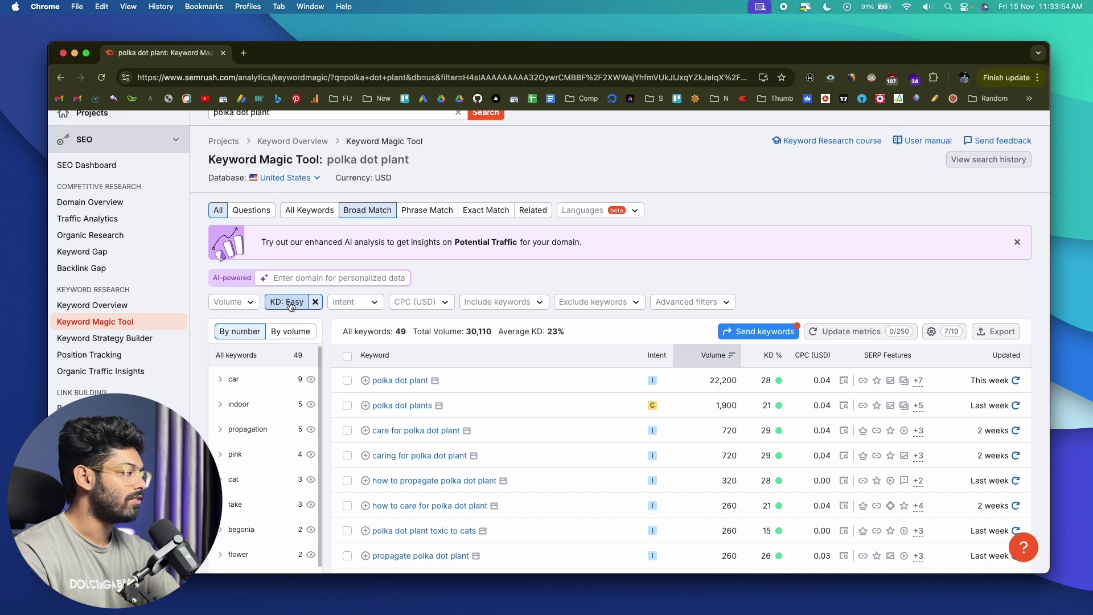
{"action": "left_click", "coordinate": [290, 305]}
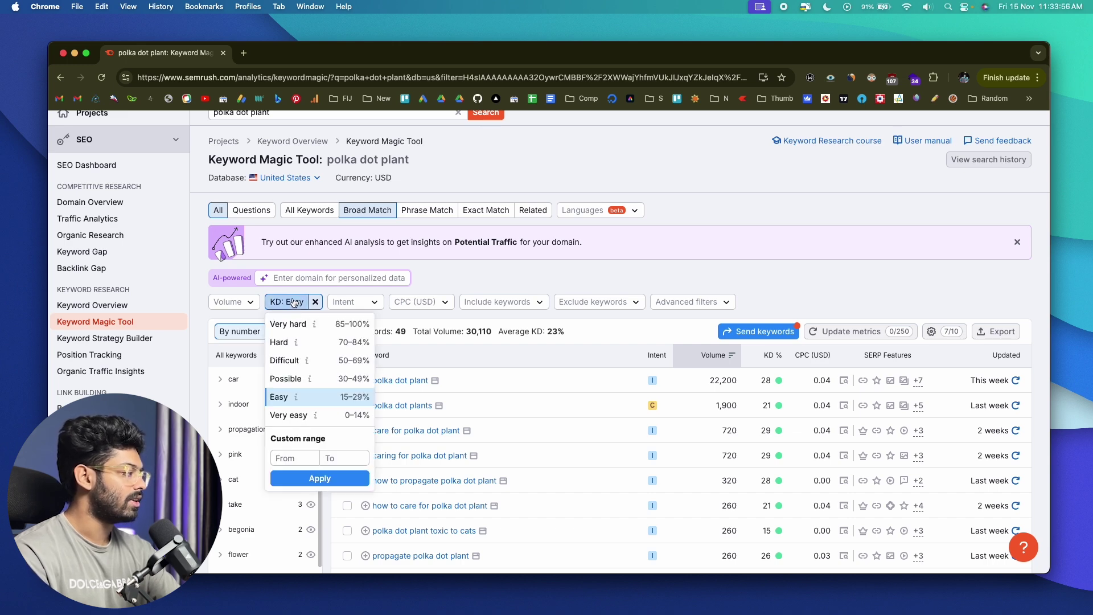
{"action": "left_click", "coordinate": [294, 302]}
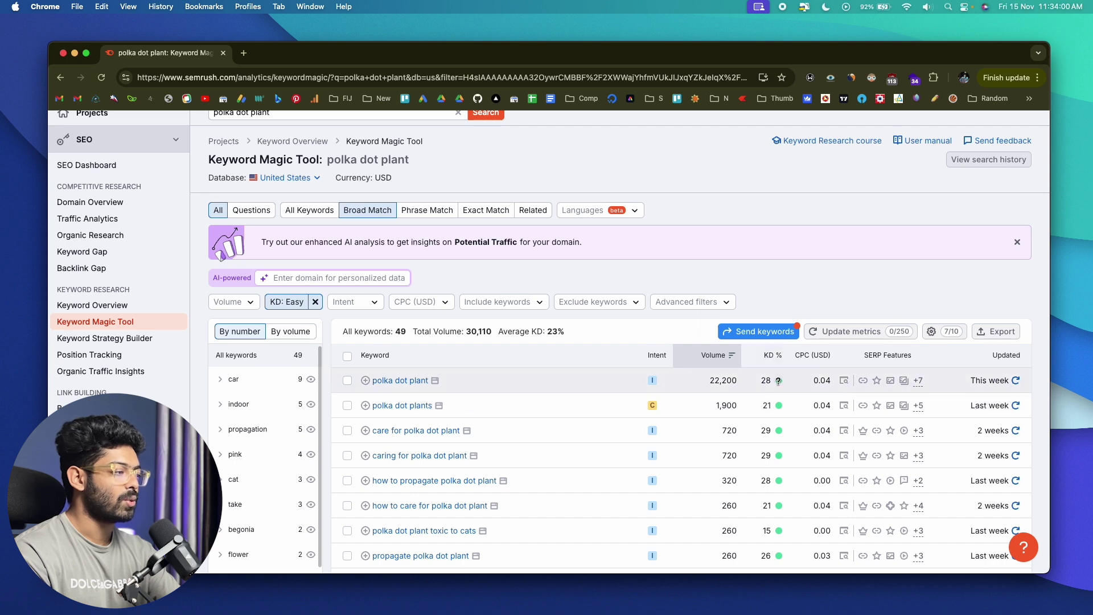
Search Google for "polka dot plant" in a new browser tab.
{"action": "mouse_move", "coordinate": [773, 380]}
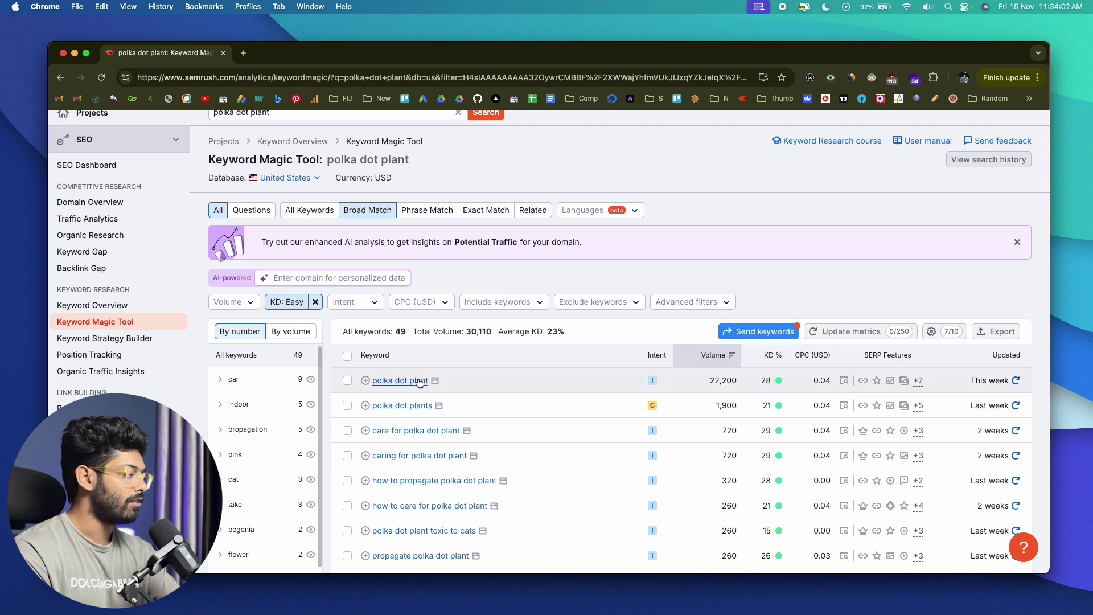
{"action": "mouse_move", "coordinate": [398, 380]}
{"action": "left_mouse_down"}
{"action": "mouse_move", "coordinate": [279, 375]}
{"action": "mouse_move", "coordinate": [380, 369]}
{"action": "left_mouse_up"}
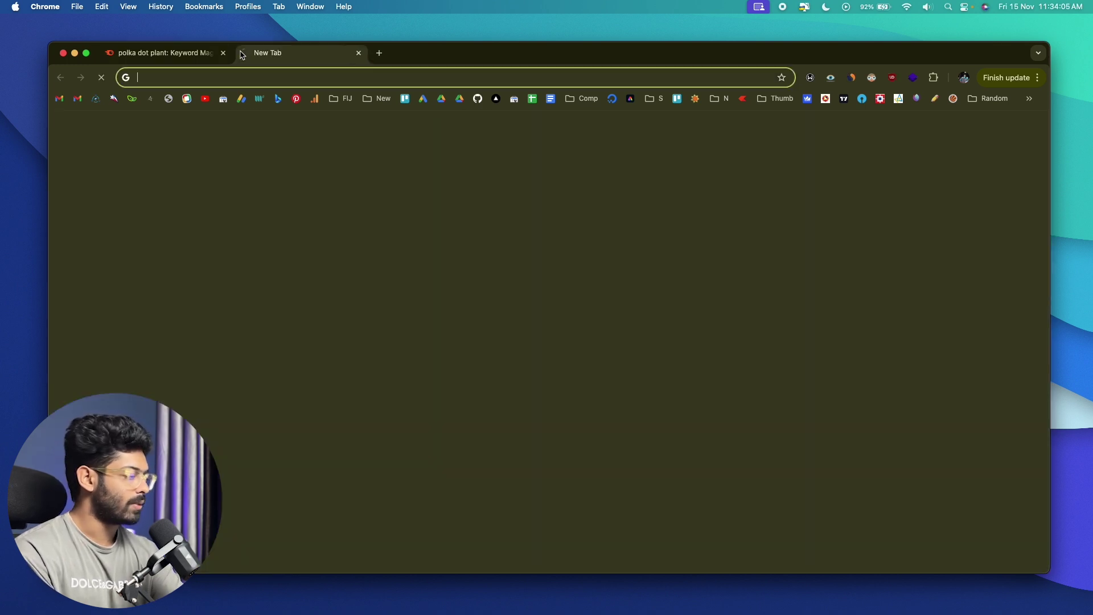
{"action": "left_click", "coordinate": [244, 53]}
{"action": "type", "text": "polka dot plant"}
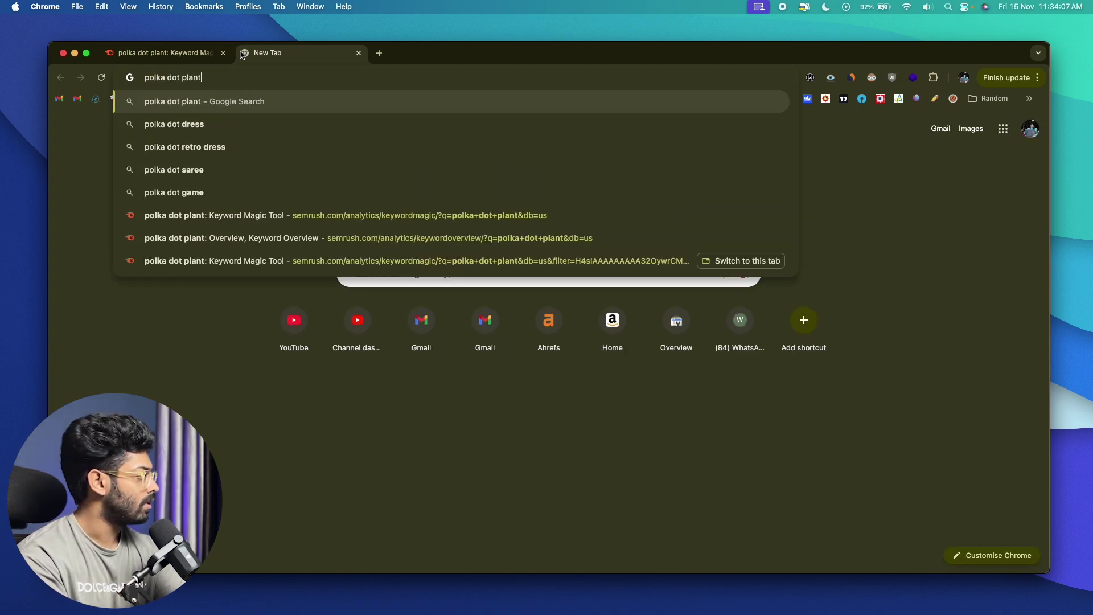
{"action": "key", "text": "Return"}
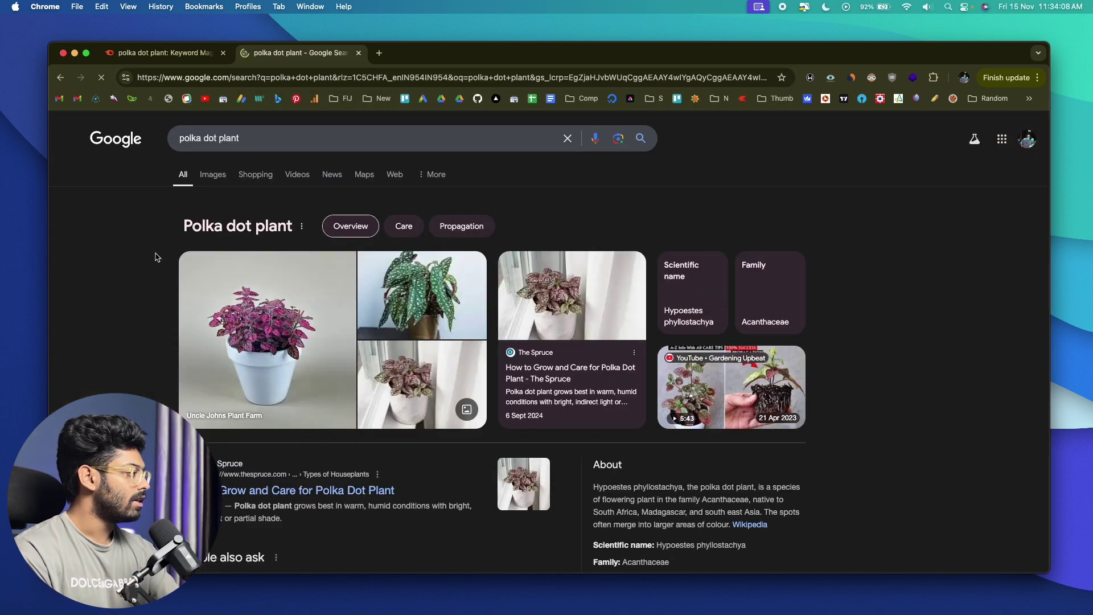
Examine the Google results for polka dot plant, looking at which sites, questions and videos rank.
{"action": "scroll", "coordinate": [117, 282], "scroll_direction": "down", "scroll_amount": 5}
{"action": "scroll", "coordinate": [117, 283], "scroll_direction": "down", "scroll_amount": 1}
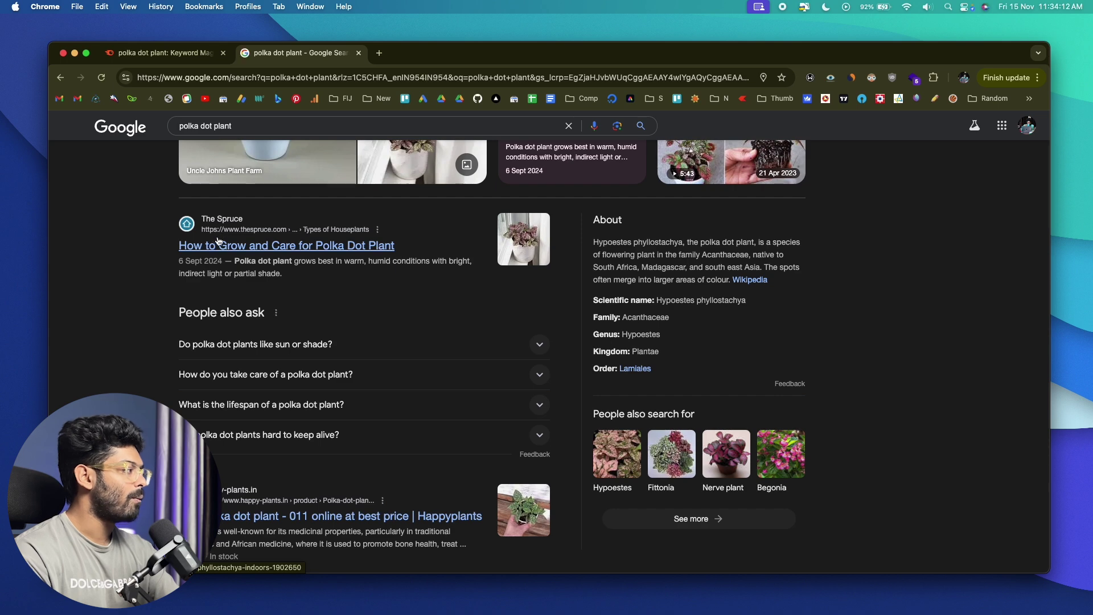
{"action": "scroll", "coordinate": [222, 239], "scroll_direction": "down", "scroll_amount": 6}
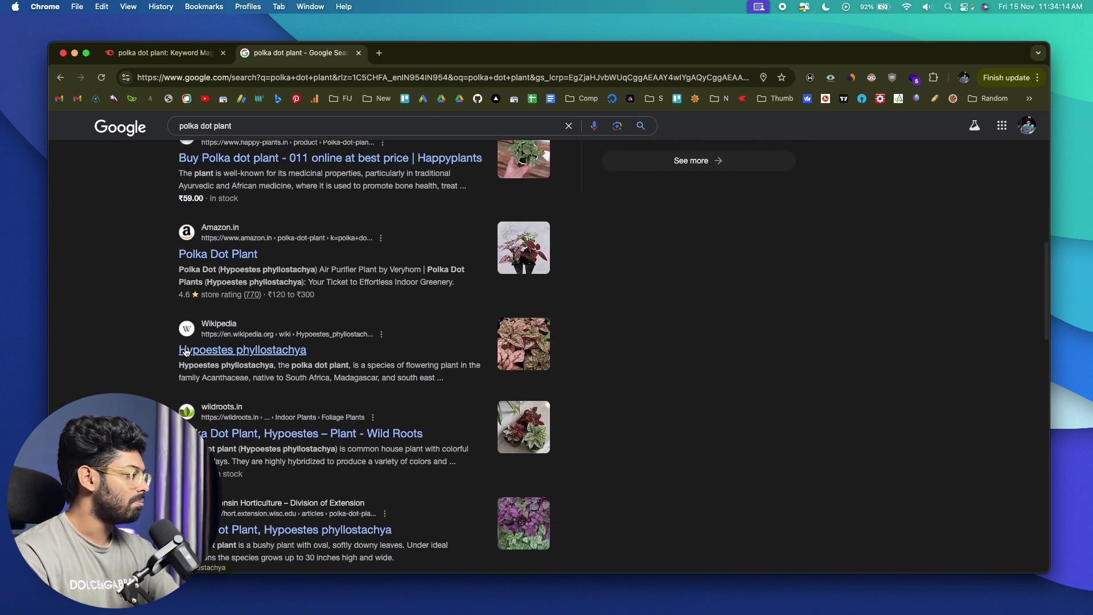
{"action": "scroll", "coordinate": [194, 348], "scroll_direction": "down", "scroll_amount": 6}
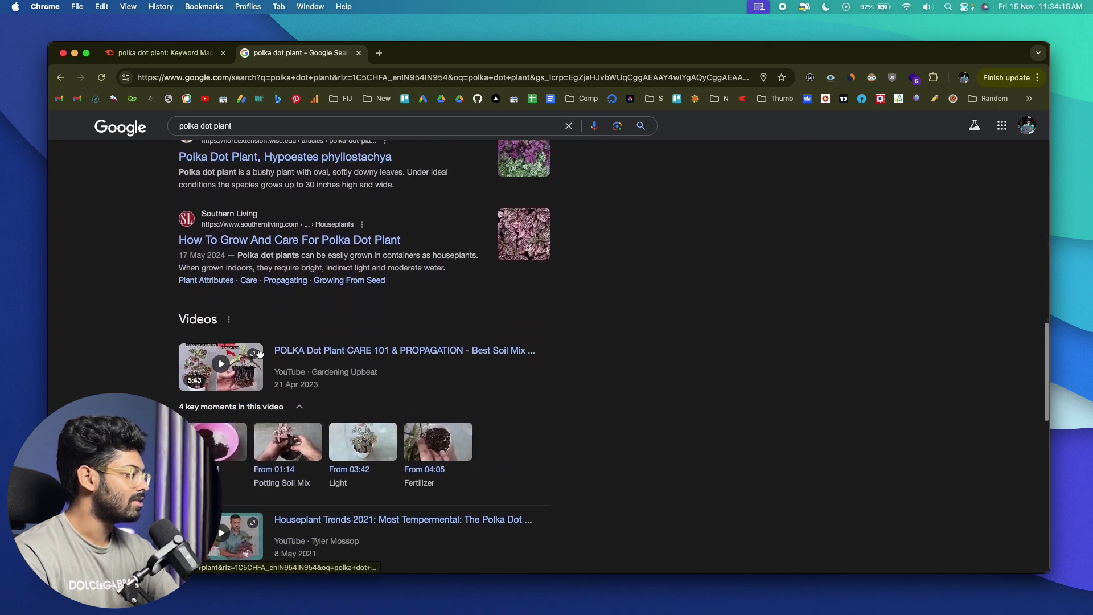
Check the remaining Google results for polka dot plant, including the videos and the articles listed below them.
{"action": "scroll", "coordinate": [259, 256], "scroll_direction": "down", "scroll_amount": 6}
{"action": "scroll", "coordinate": [259, 256], "scroll_direction": "down", "scroll_amount": 9}
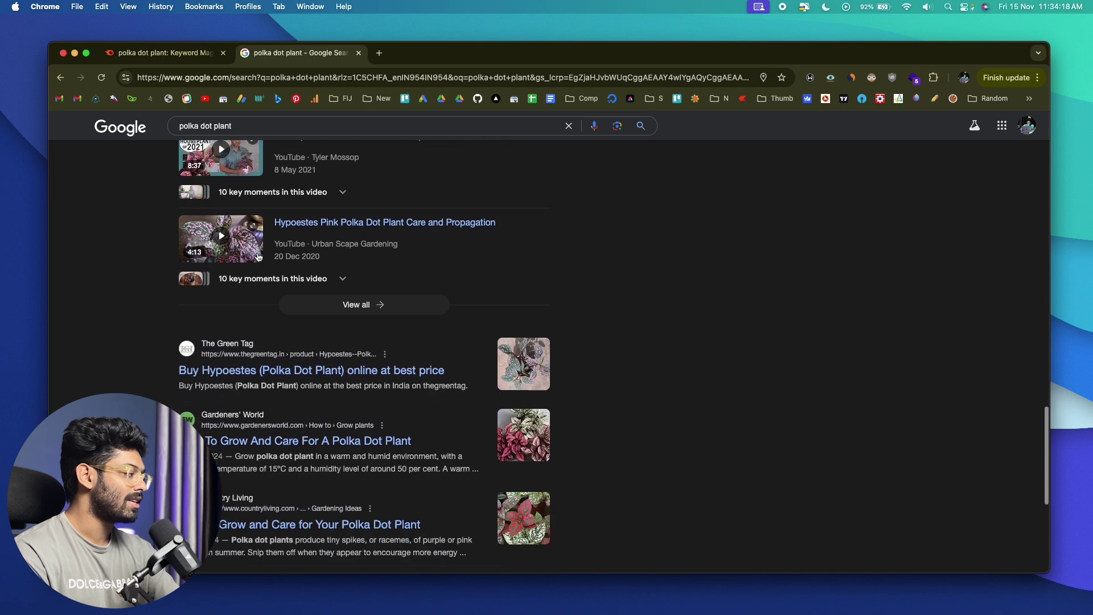
{"action": "key", "text": "Home"}
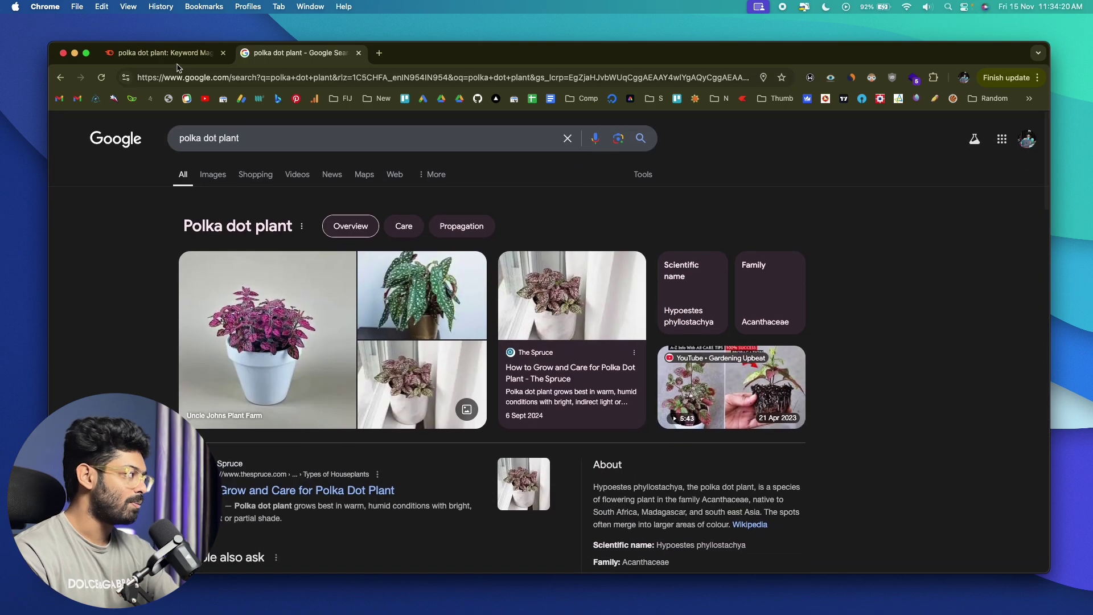
Return to the Keyword Magic Tool results and review the easy-difficulty variations of polka dot plant with their volumes.
{"action": "key", "text": "ctrl+shift+Tab"}
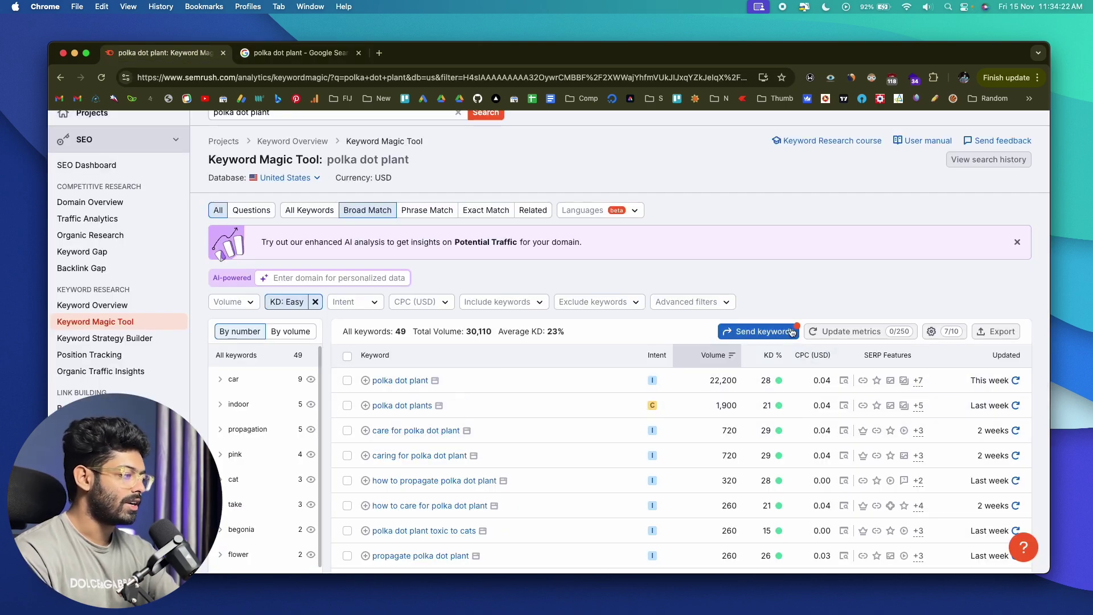
{"action": "scroll", "coordinate": [740, 393], "scroll_direction": "down", "scroll_amount": 2}
{"action": "mouse_move", "coordinate": [778, 319]}
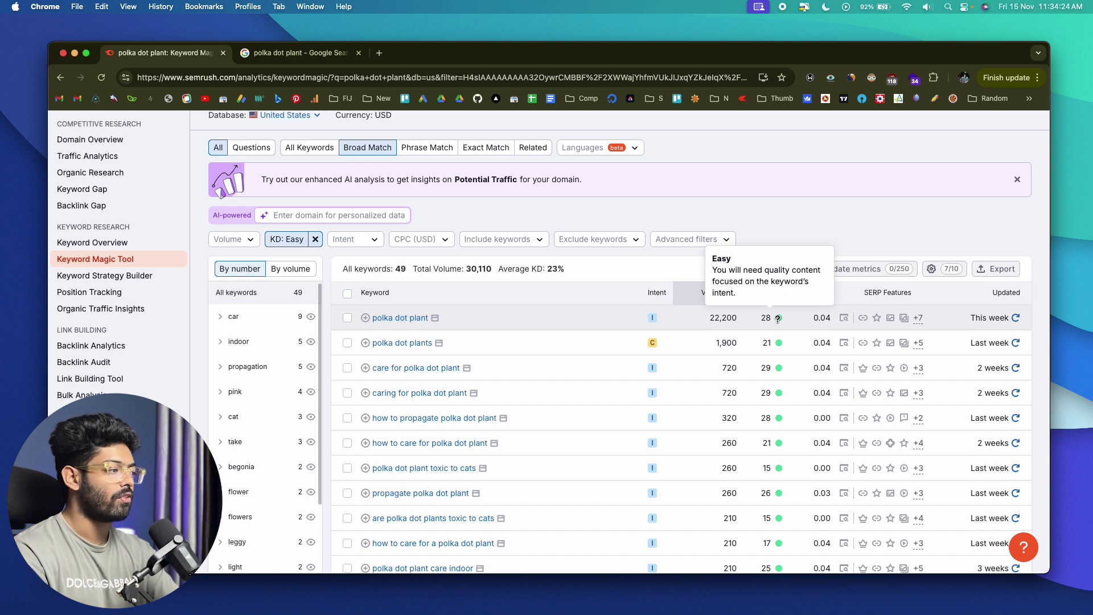
{"action": "scroll", "coordinate": [594, 324], "scroll_direction": "down", "scroll_amount": 1}
{"action": "scroll", "coordinate": [594, 324], "scroll_direction": "down", "scroll_amount": 1}
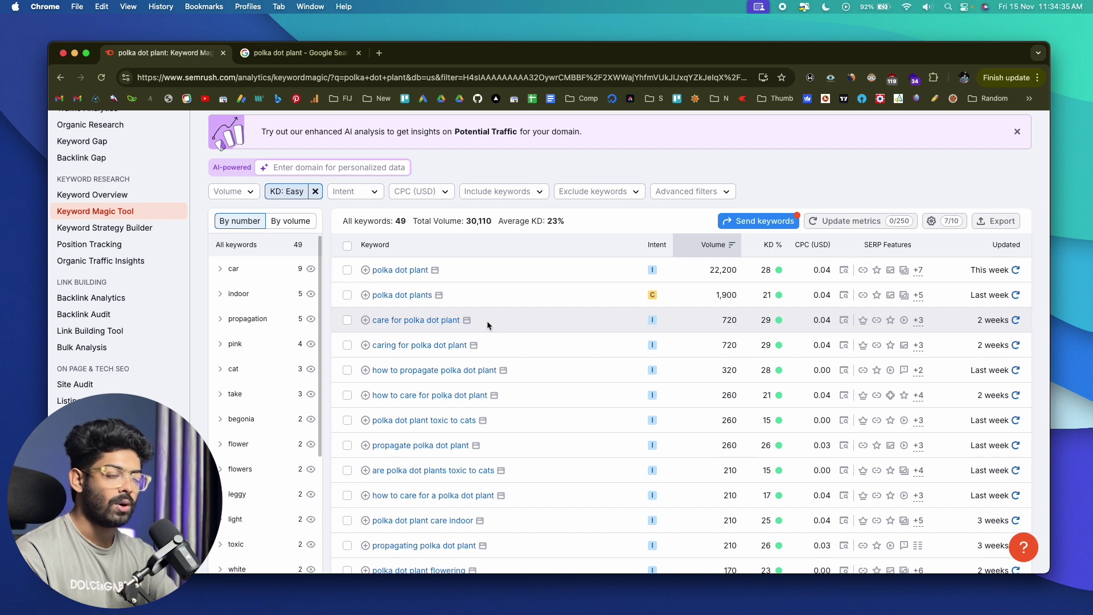
{"action": "scroll", "coordinate": [487, 320], "scroll_direction": "down", "scroll_amount": 1}
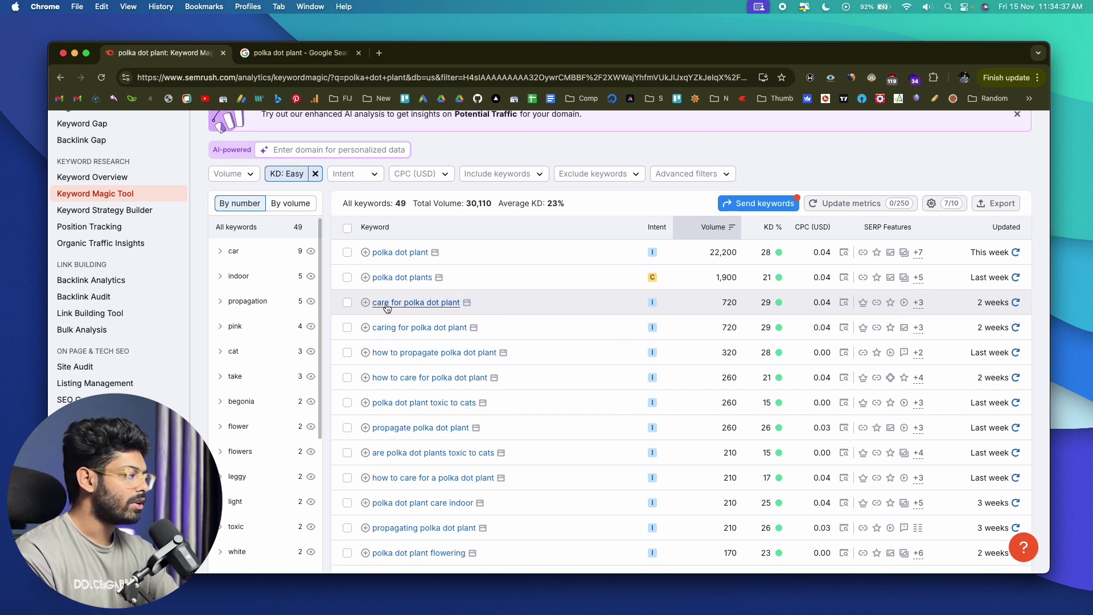
{"action": "scroll", "coordinate": [430, 307], "scroll_direction": "down", "scroll_amount": 3}
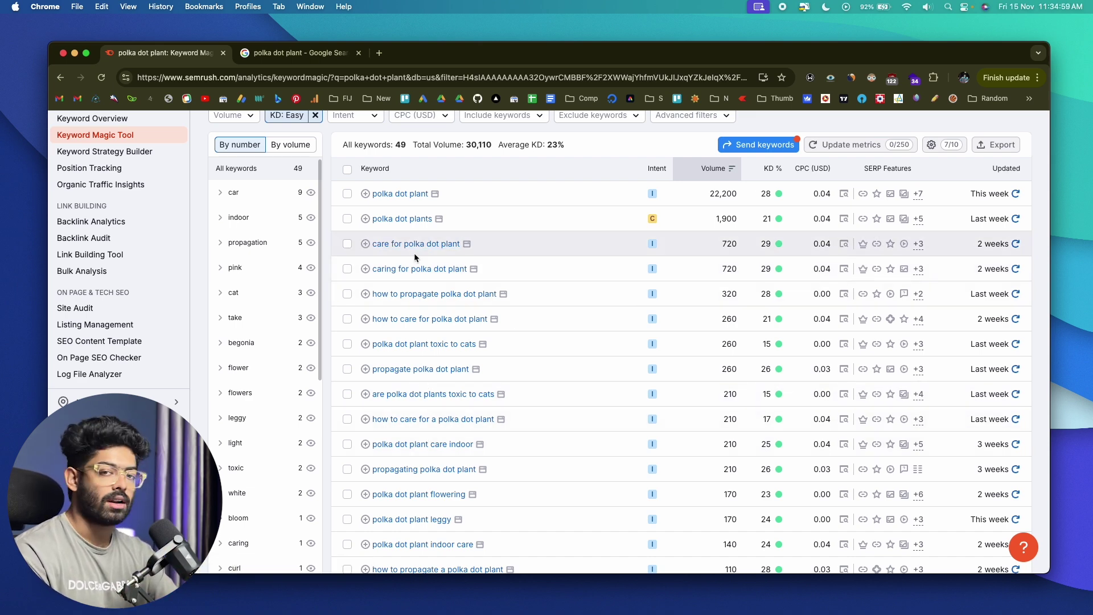
Open the Keyword Overview for "are polka dot plants toxic to cats" and review its volume and keyword difficulty.
{"action": "left_click", "coordinate": [396, 398]}
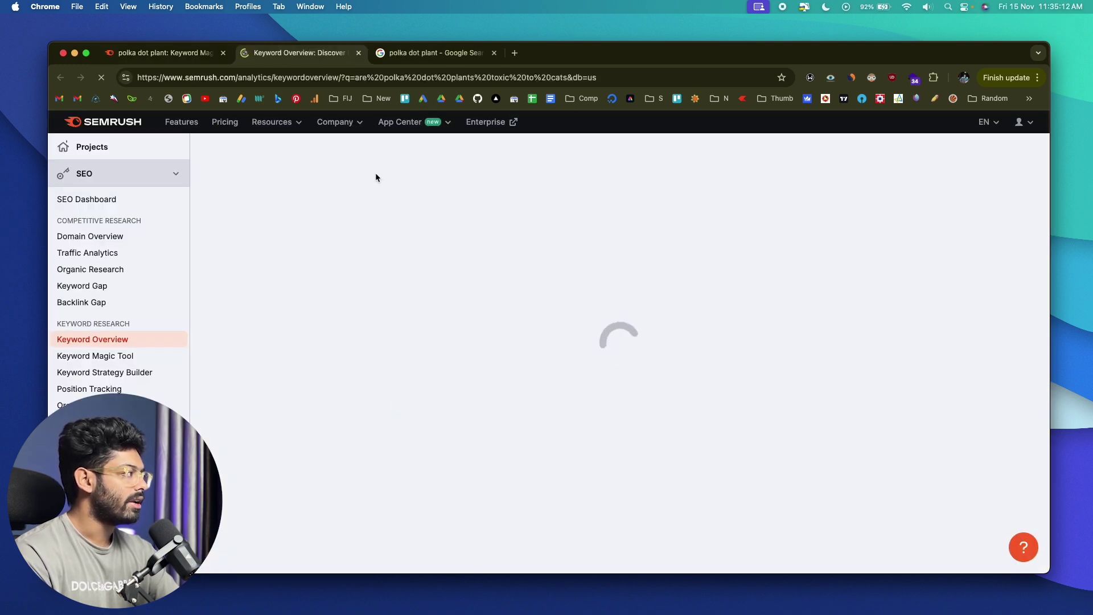
{"action": "scroll", "coordinate": [469, 255], "scroll_direction": "down", "scroll_amount": 1}
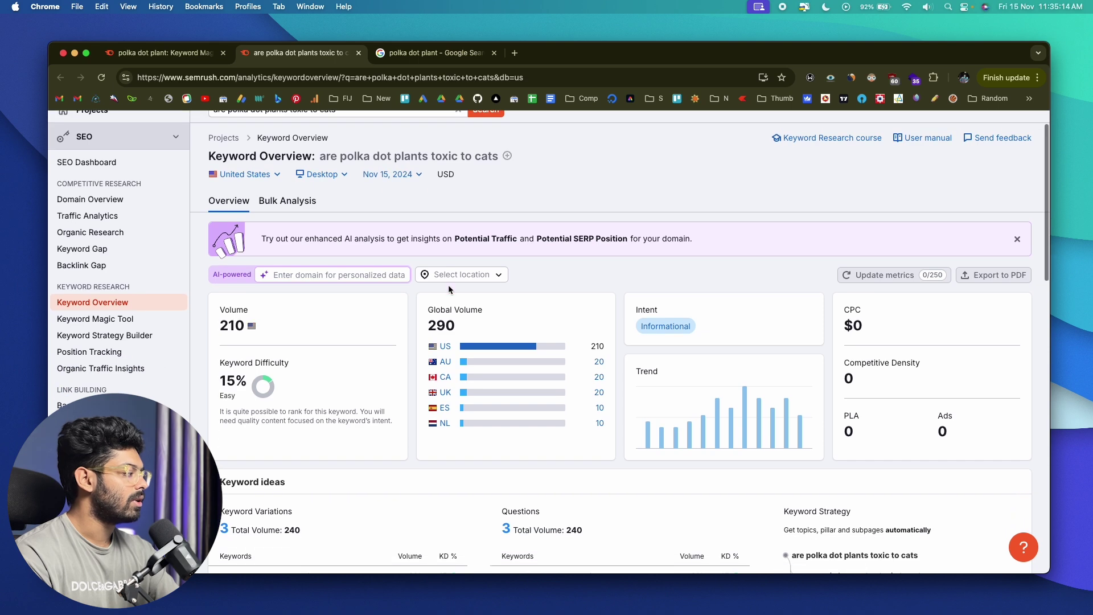
{"action": "scroll", "coordinate": [488, 336], "scroll_direction": "down", "scroll_amount": 5}
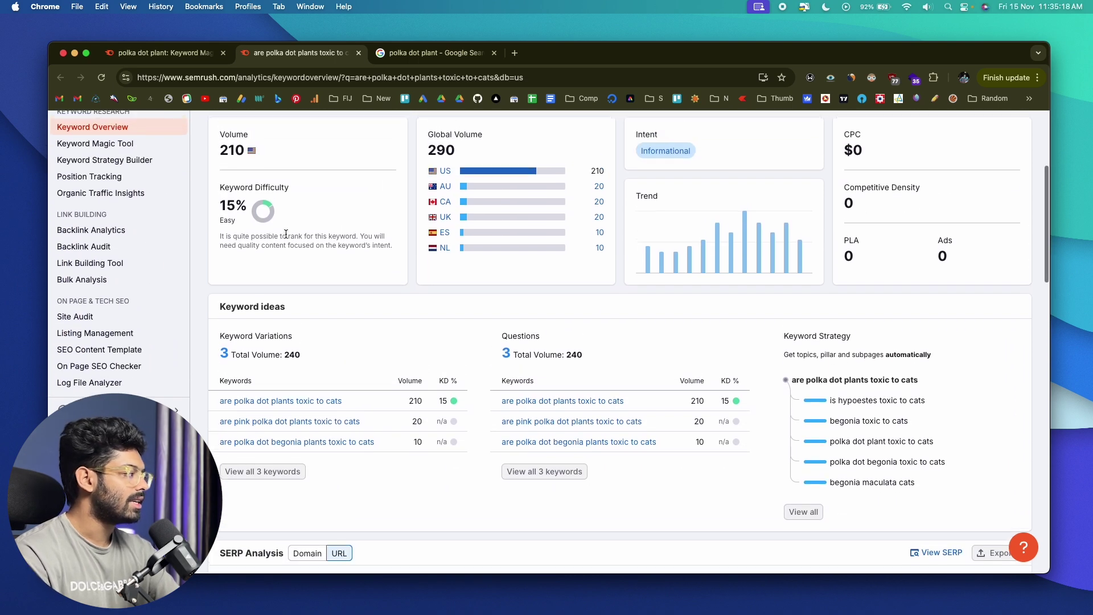
{"action": "scroll", "coordinate": [489, 337], "scroll_direction": "up", "scroll_amount": 1}
Examine the SERP Analysis of the top ten ranking URLs, including their page authority, backlinks and search traffic.
{"action": "scroll", "coordinate": [226, 233], "scroll_direction": "down", "scroll_amount": 12}
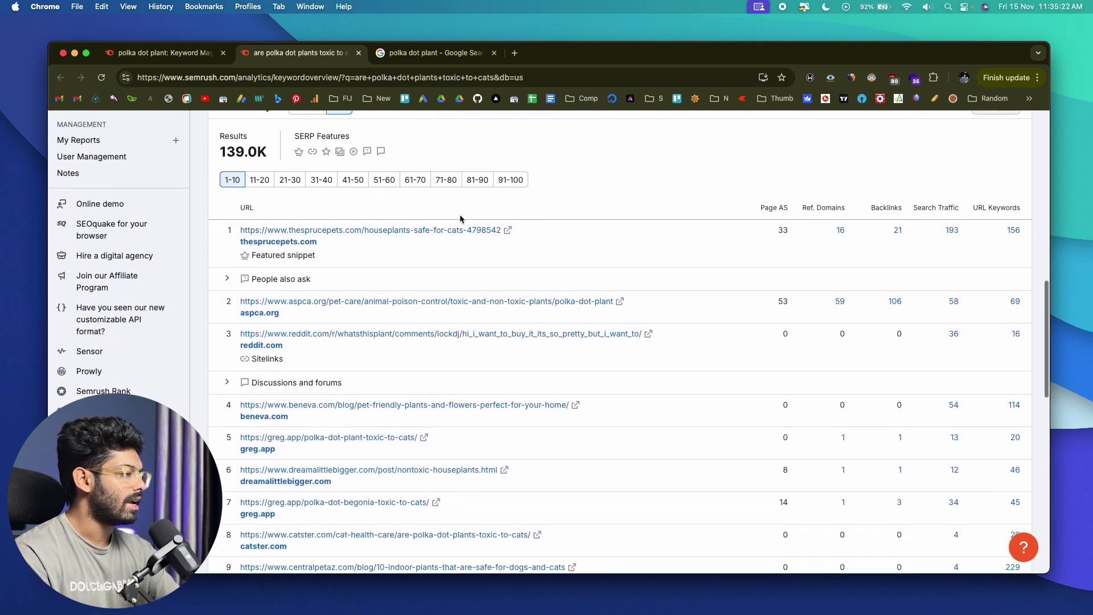
{"action": "scroll", "coordinate": [459, 214], "scroll_direction": "down", "scroll_amount": 2}
{"action": "scroll", "coordinate": [459, 214], "scroll_direction": "down", "scroll_amount": 1}
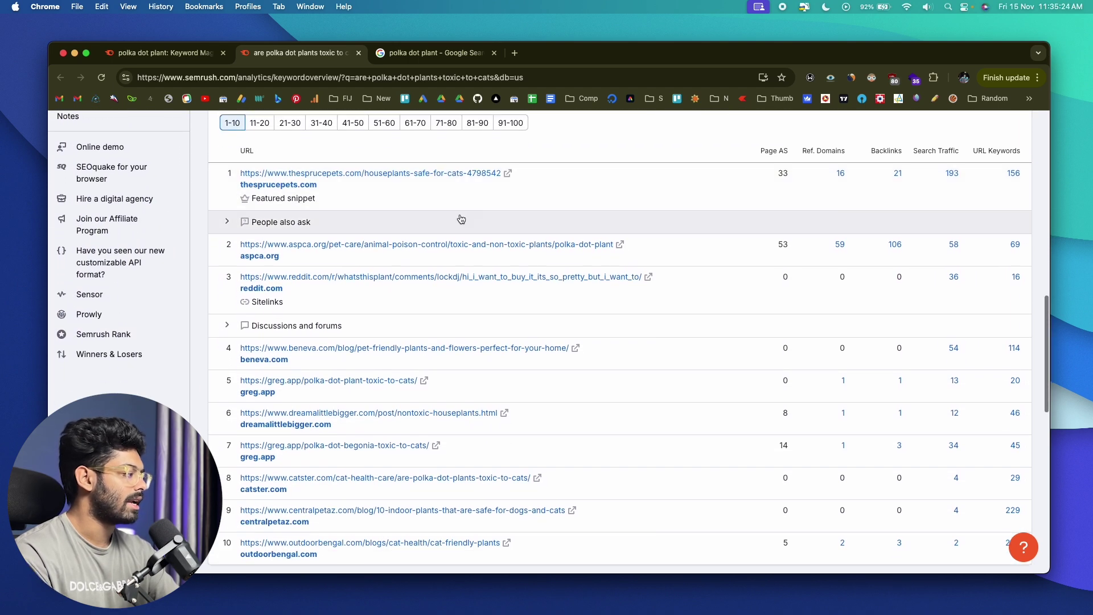
{"action": "scroll", "coordinate": [456, 159], "scroll_direction": "up", "scroll_amount": 2}
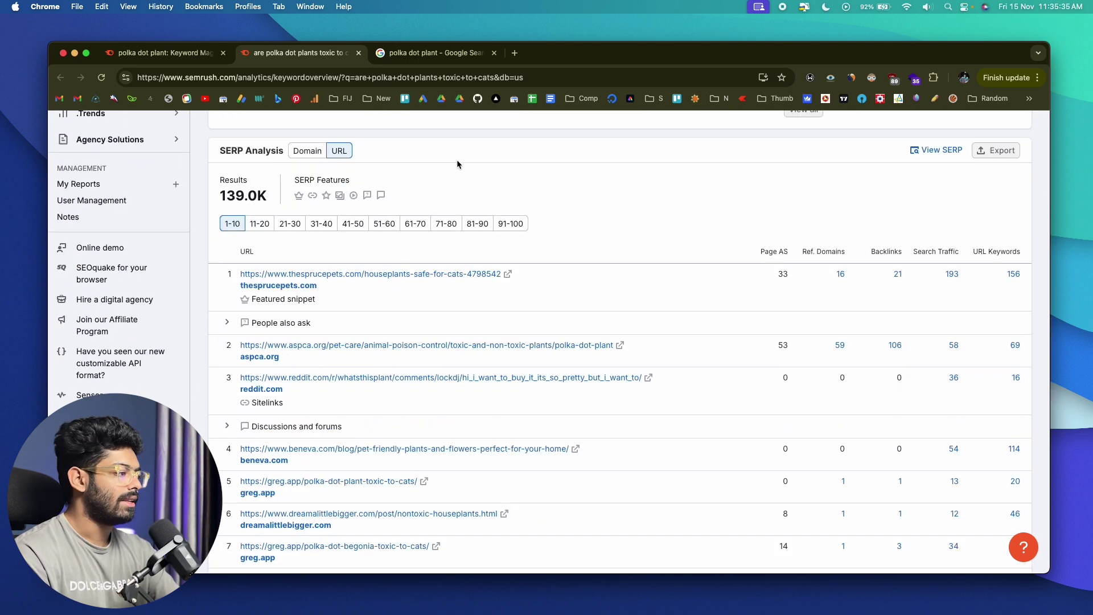
Switch the SERP Analysis to domain level and compare the authority, backlinks and traffic of the top ten domains.
{"action": "left_click", "coordinate": [306, 152]}
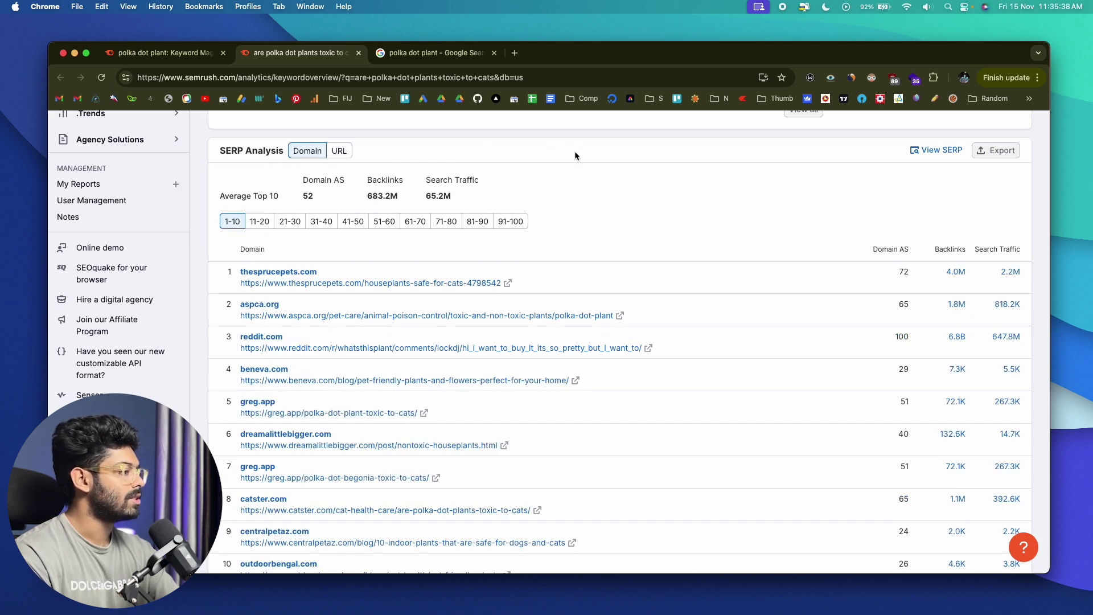
{"action": "scroll", "coordinate": [753, 226], "scroll_direction": "down", "scroll_amount": 1}
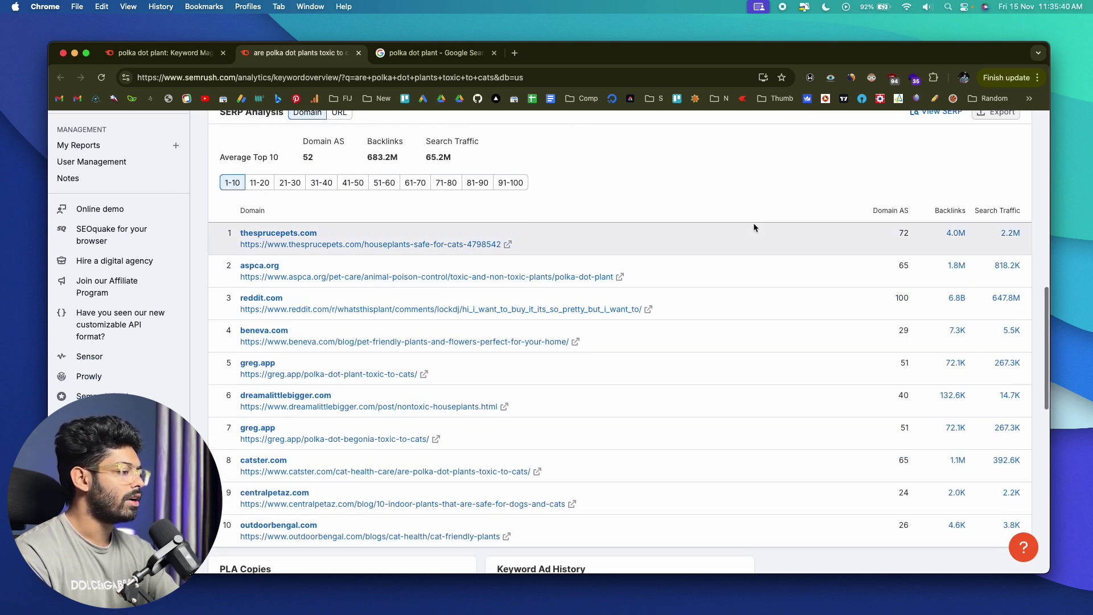
{"action": "scroll", "coordinate": [753, 226], "scroll_direction": "down", "scroll_amount": 1}
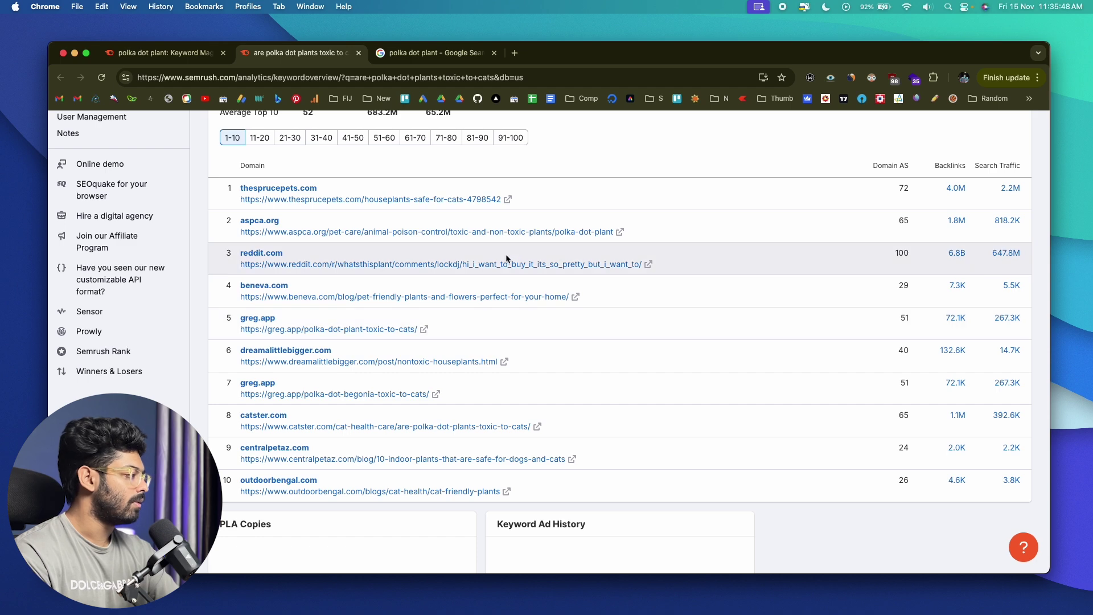
{"action": "scroll", "coordinate": [506, 254], "scroll_direction": "down", "scroll_amount": 5}
{"action": "scroll", "coordinate": [506, 260], "scroll_direction": "up", "scroll_amount": 10}
{"action": "scroll", "coordinate": [507, 259], "scroll_direction": "up", "scroll_amount": 2}
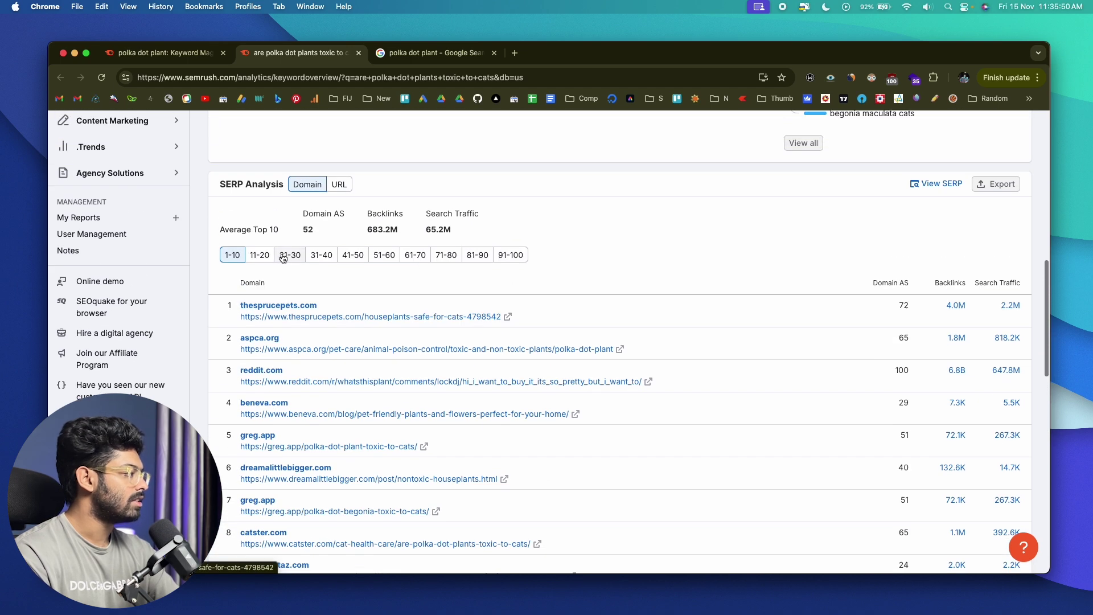
{"action": "scroll", "coordinate": [700, 398], "scroll_direction": "down", "scroll_amount": 3}
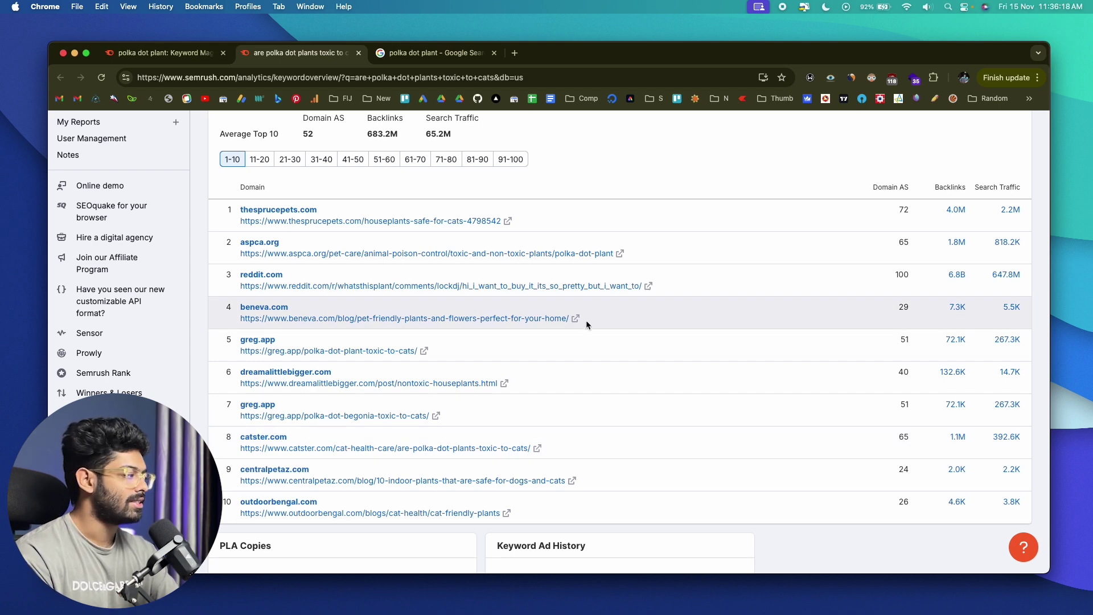
{"action": "scroll", "coordinate": [587, 324], "scroll_direction": "down", "scroll_amount": 1}
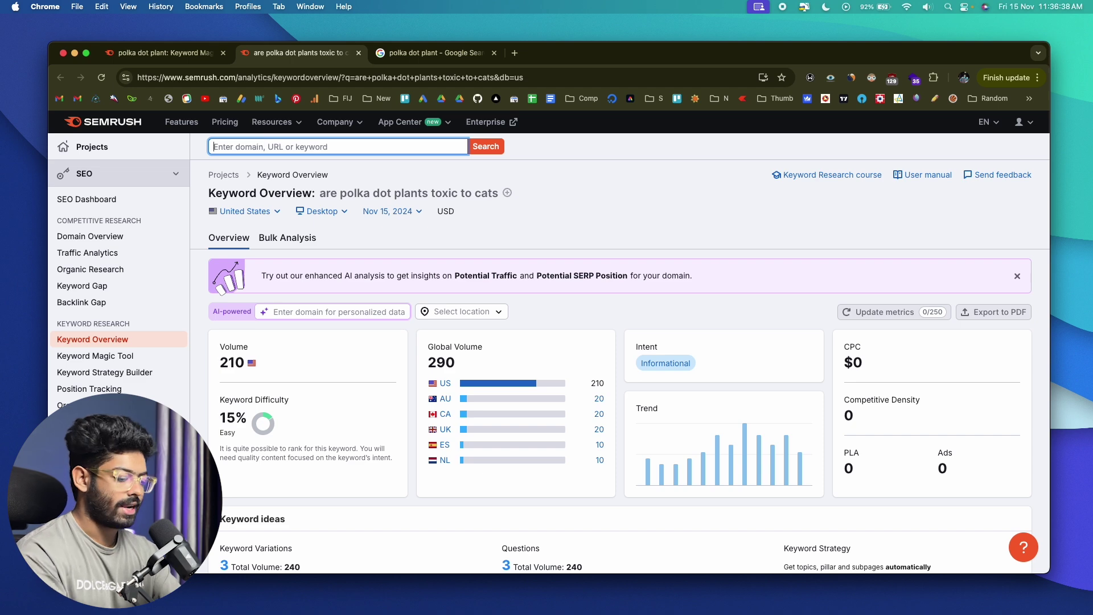
Look up the keyword "playstation" in Keyword Overview and review its difficulty, keyword ideas and SERP analysis.
{"action": "type", "text": "playstation"}
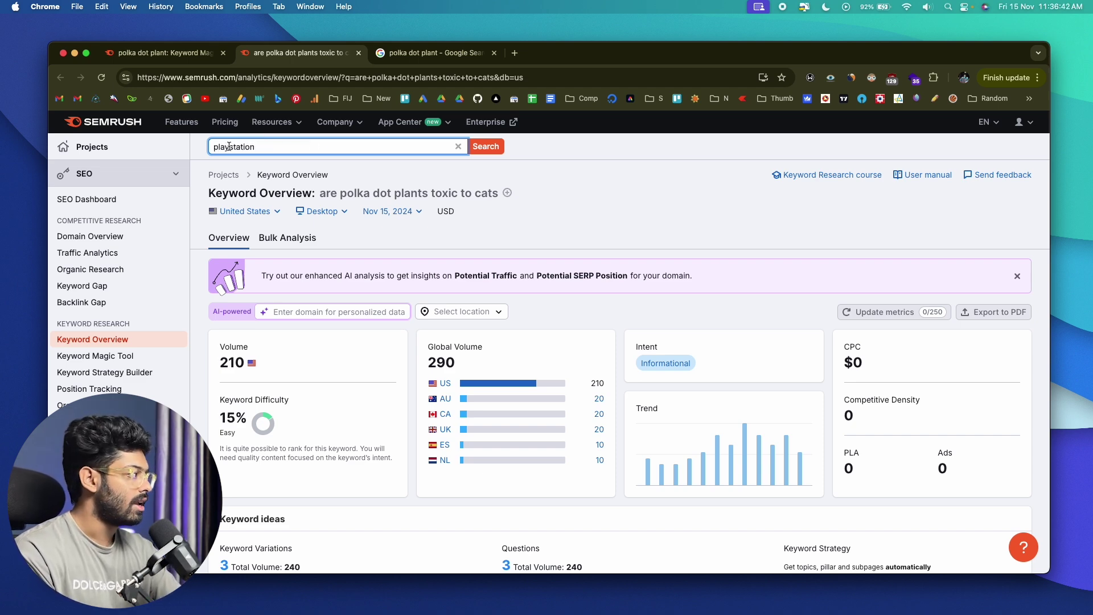
{"action": "left_click", "coordinate": [481, 150]}
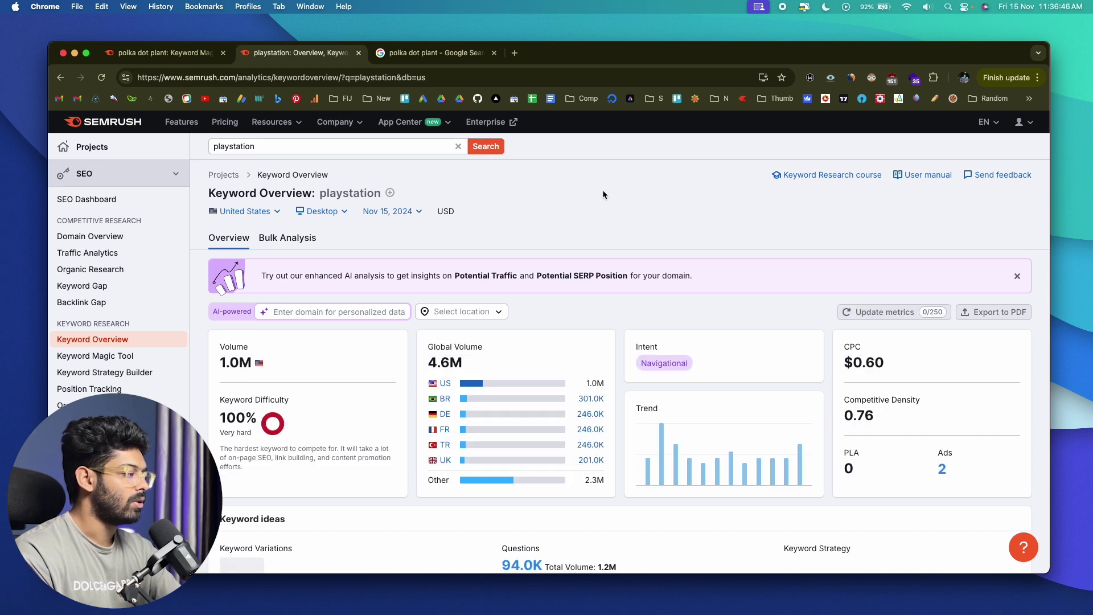
{"action": "scroll", "coordinate": [603, 194], "scroll_direction": "down", "scroll_amount": 2}
{"action": "scroll", "coordinate": [603, 189], "scroll_direction": "down", "scroll_amount": 10}
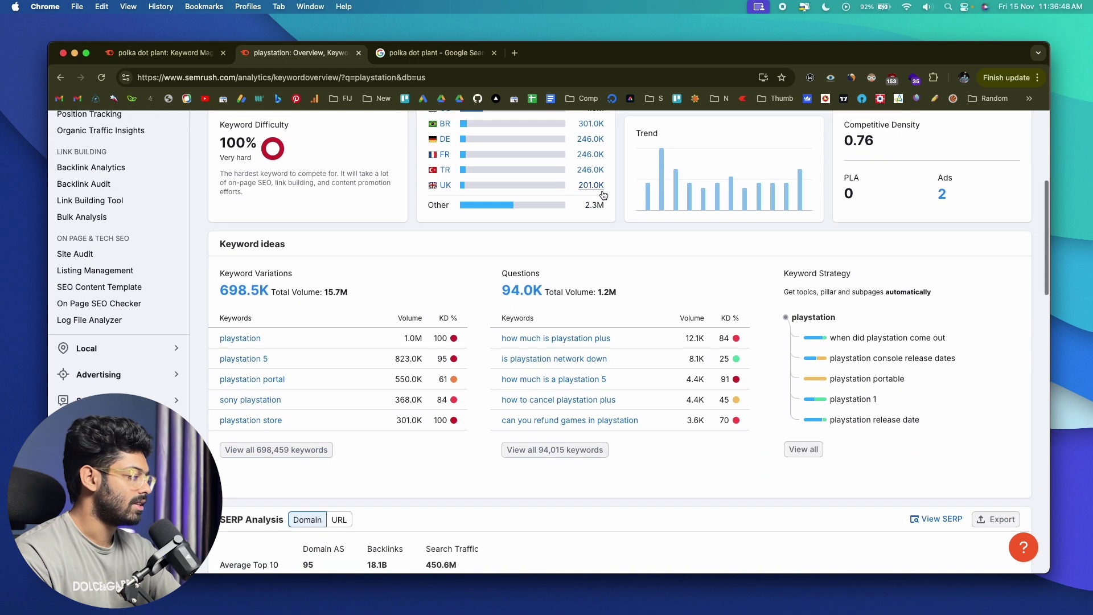
{"action": "scroll", "coordinate": [376, 275], "scroll_direction": "up", "scroll_amount": 3}
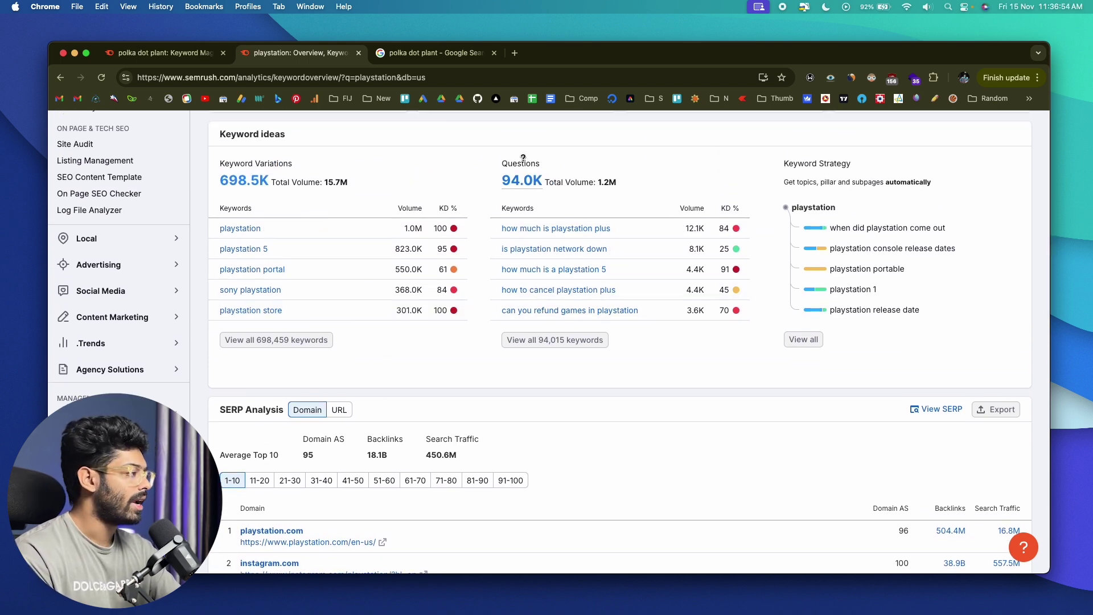
Open the full list of playstation question keywords and compare their volumes and difficulty percentages.
{"action": "left_click", "coordinate": [544, 340]}
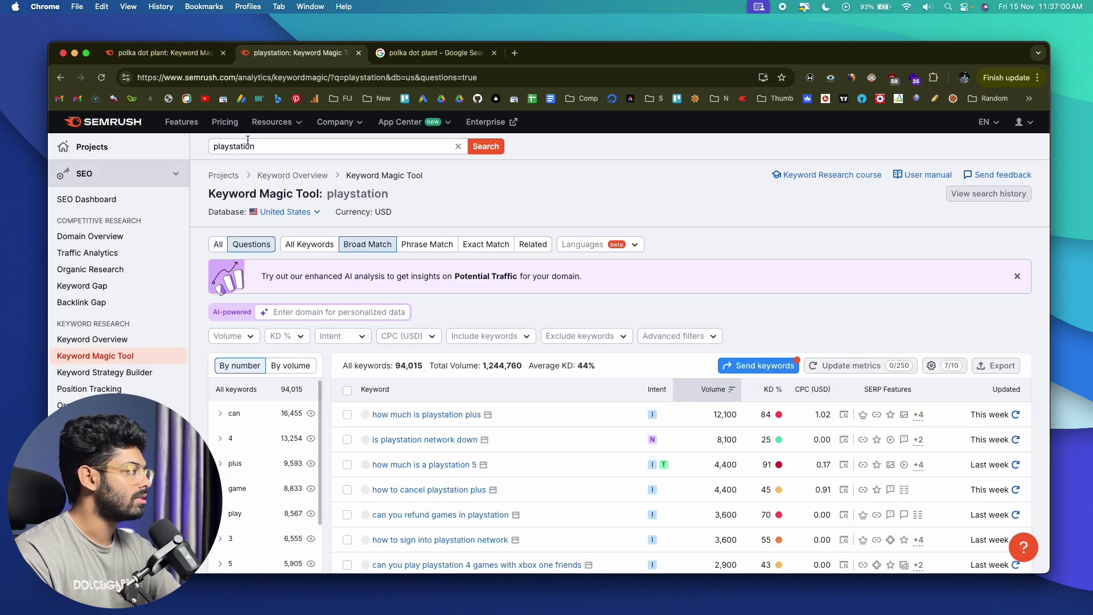
{"action": "scroll", "coordinate": [481, 289], "scroll_direction": "down", "scroll_amount": 3}
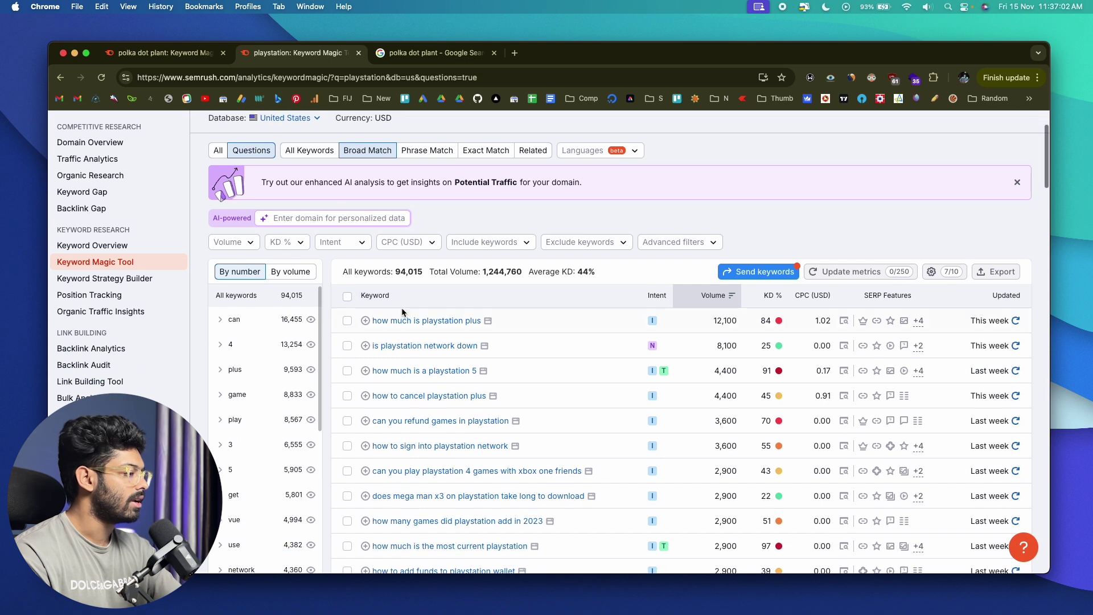
{"action": "scroll", "coordinate": [428, 322], "scroll_direction": "down", "scroll_amount": 7}
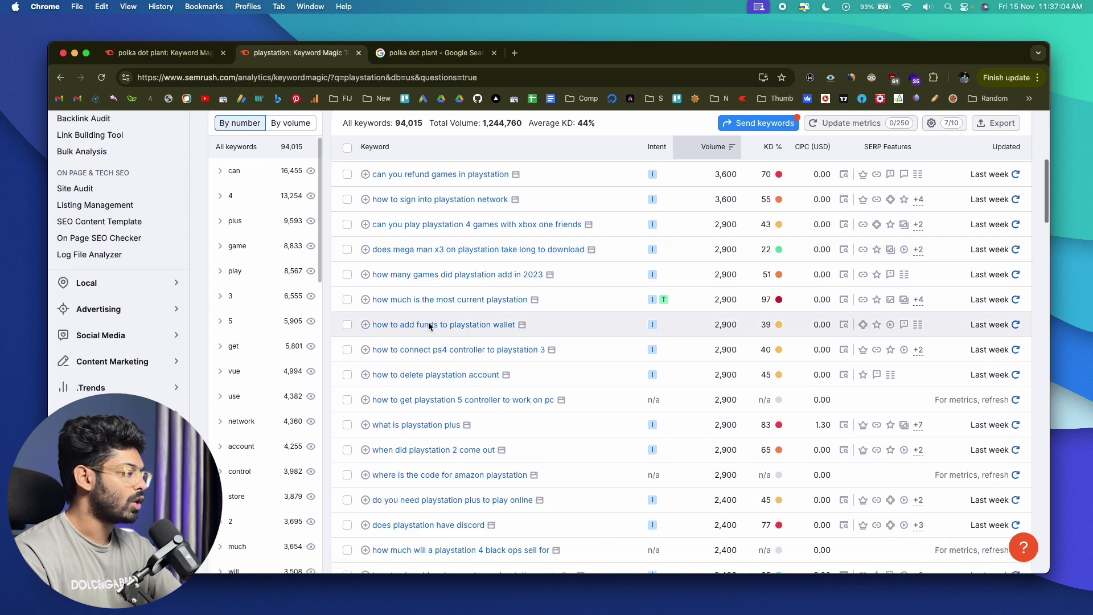
{"action": "scroll", "coordinate": [428, 327], "scroll_direction": "up", "scroll_amount": 1}
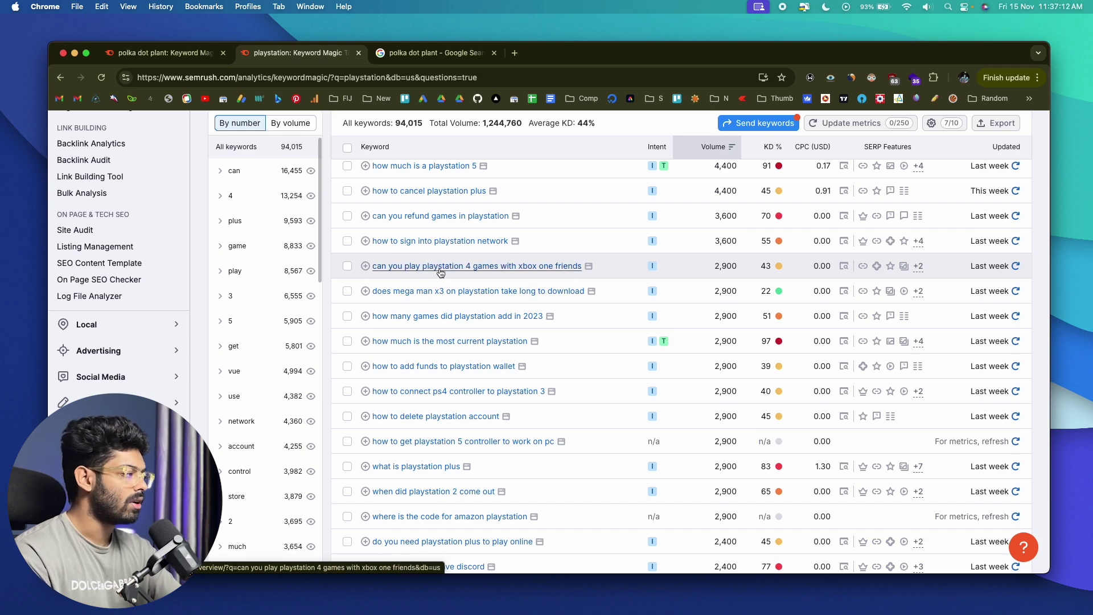
{"action": "scroll", "coordinate": [440, 272], "scroll_direction": "up", "scroll_amount": 3}
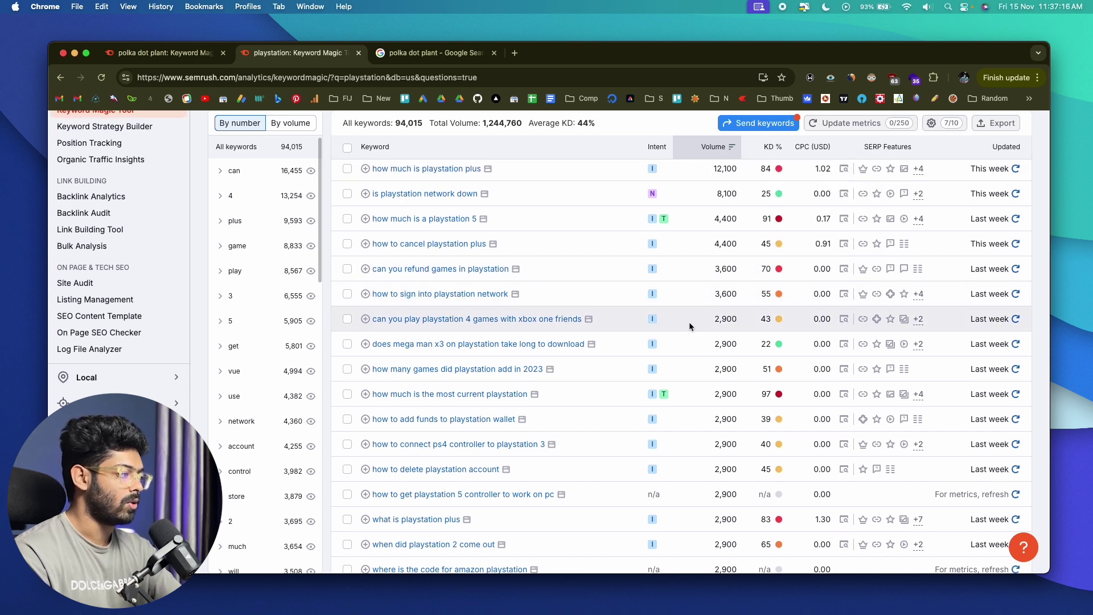
{"action": "scroll", "coordinate": [689, 322], "scroll_direction": "up", "scroll_amount": 5}
{"action": "scroll", "coordinate": [454, 300], "scroll_direction": "down", "scroll_amount": 2}
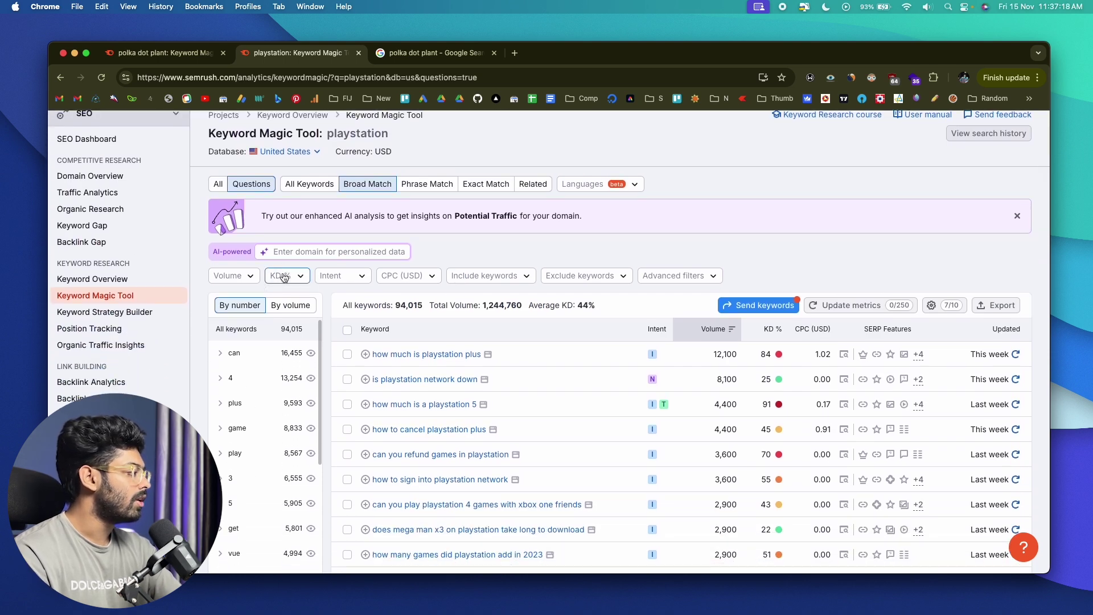
Filter the playstation question keywords by Easy keyword difficulty and check the filtered list.
{"action": "left_click", "coordinate": [282, 276]}
{"action": "left_click", "coordinate": [309, 371]}
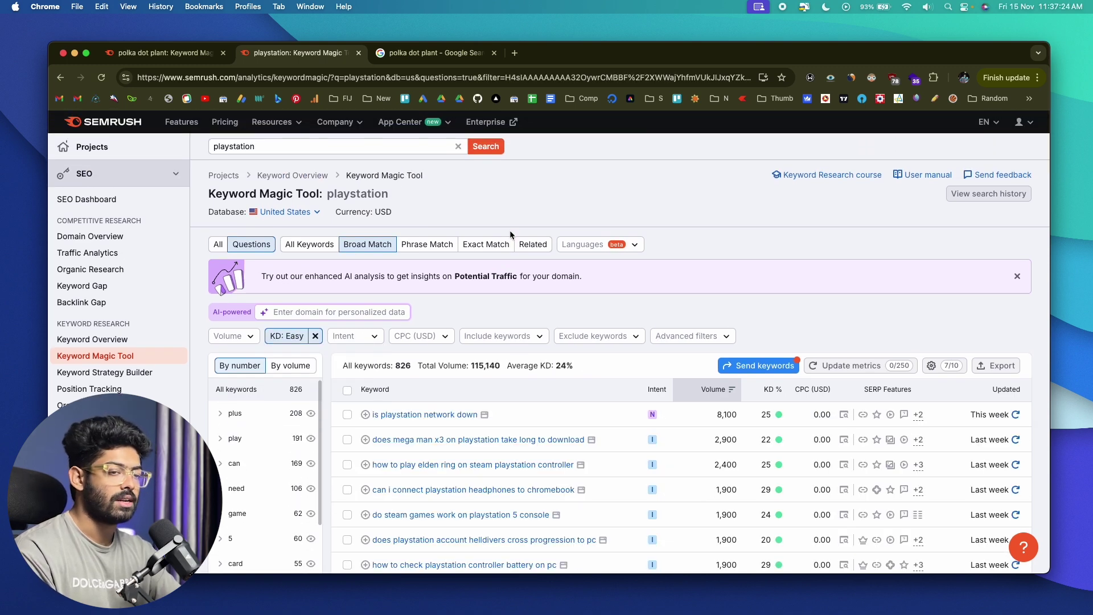
{"action": "scroll", "coordinate": [511, 230], "scroll_direction": "down", "scroll_amount": 1}
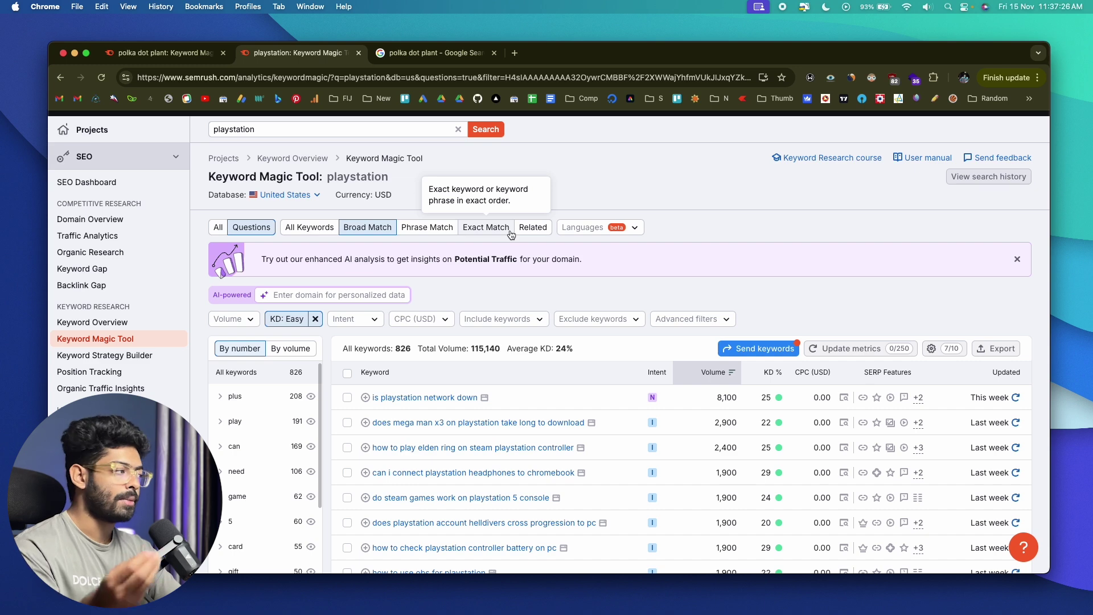
{"action": "scroll", "coordinate": [511, 234], "scroll_direction": "down", "scroll_amount": 2}
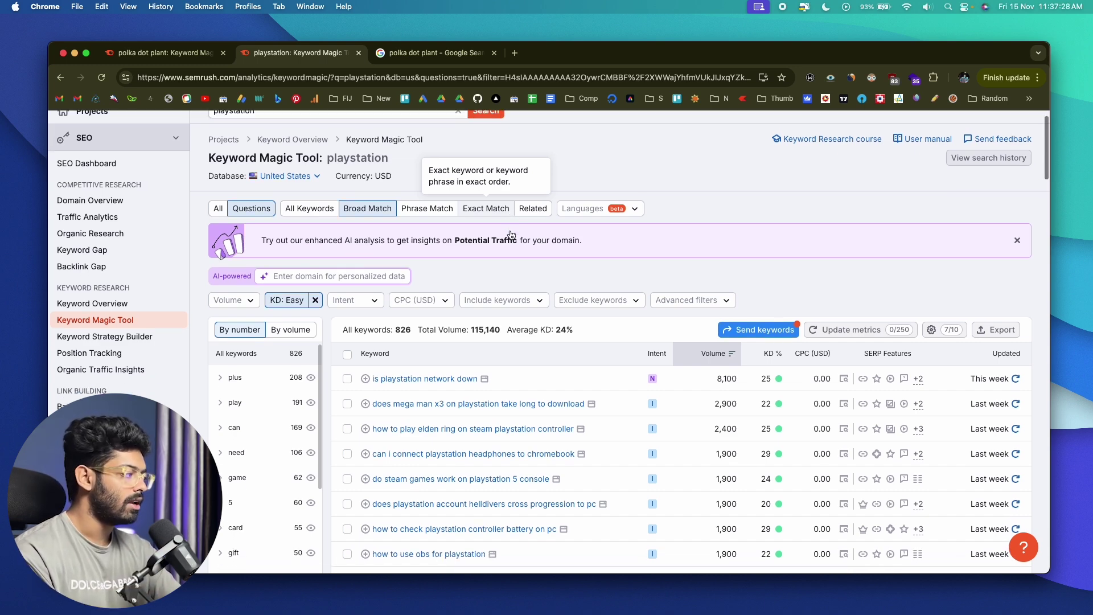
Narrow the easy playstation questions to keywords with Informational intent.
{"action": "left_click", "coordinate": [353, 294]}
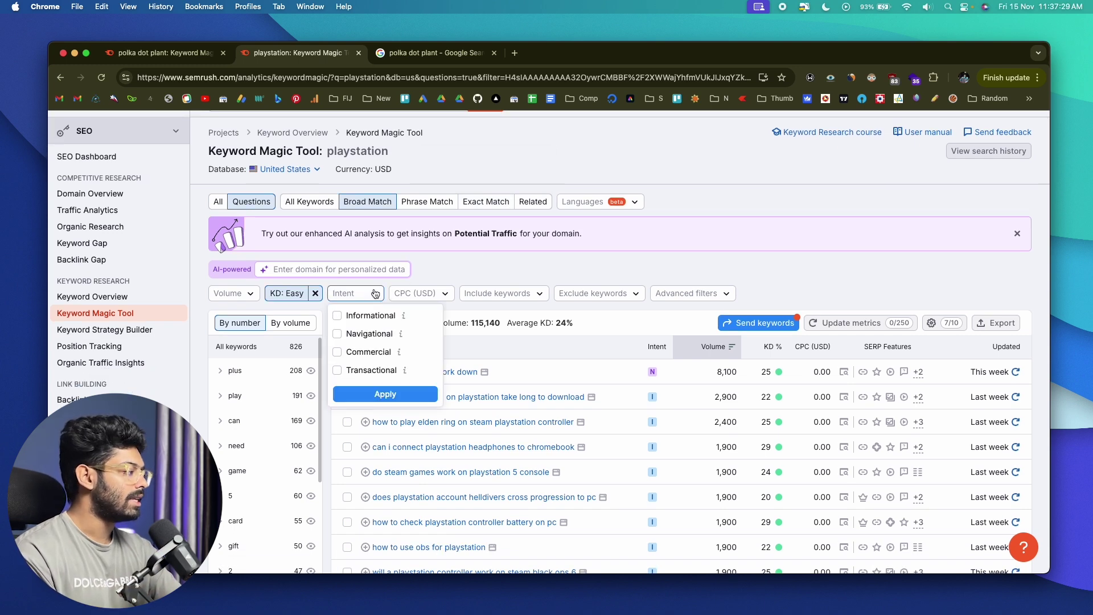
{"action": "left_click", "coordinate": [338, 316]}
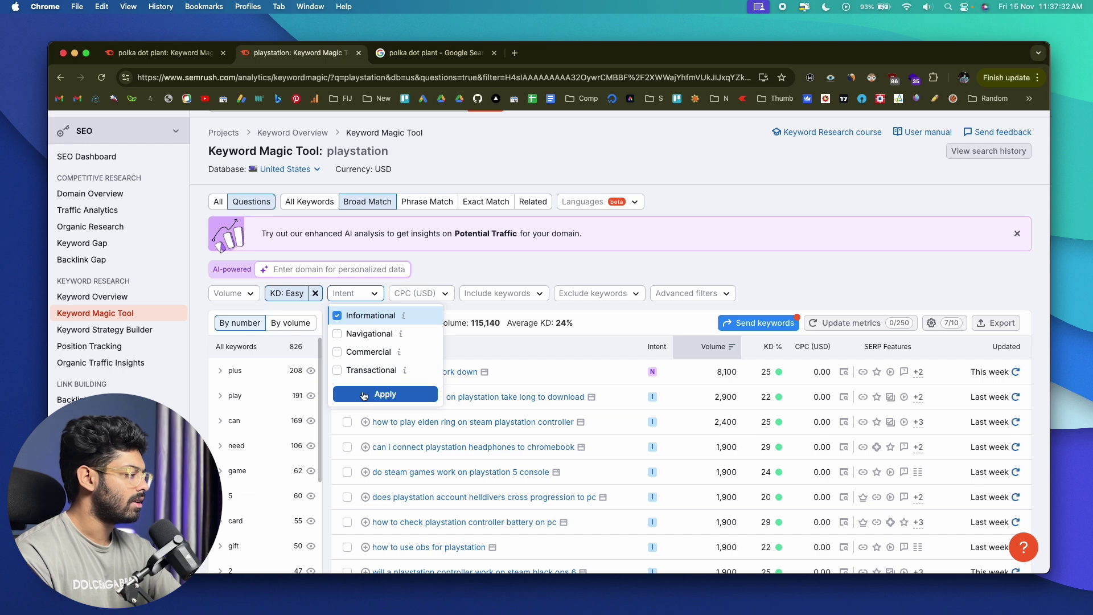
{"action": "left_click", "coordinate": [380, 393]}
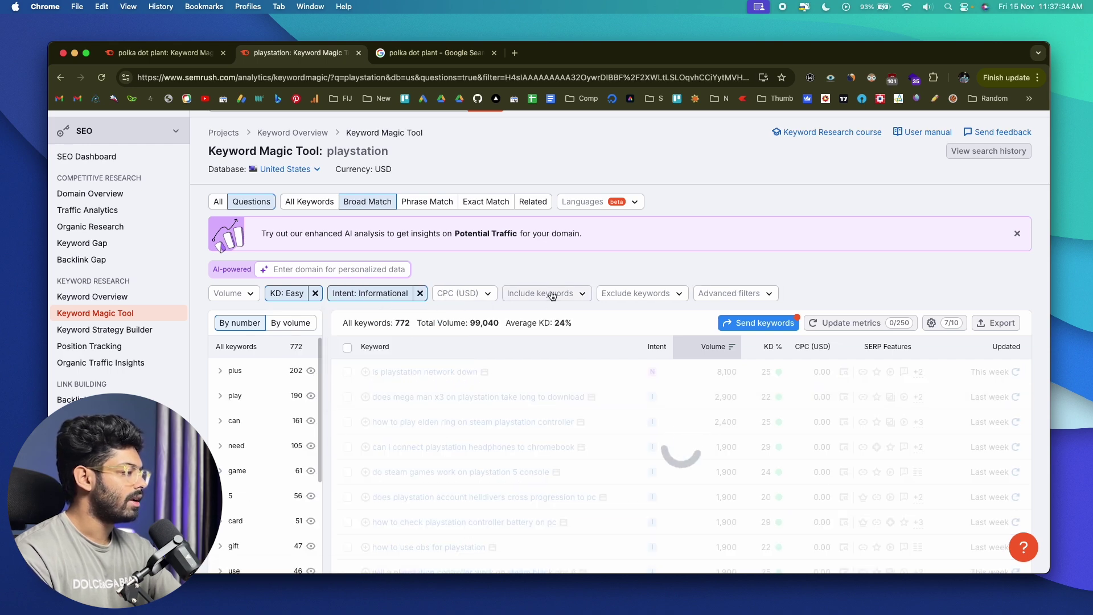
Inspect the include-keywords and exclude-keywords filter options for the playstation questions without applying either one.
{"action": "scroll", "coordinate": [705, 271], "scroll_direction": "up", "scroll_amount": 2}
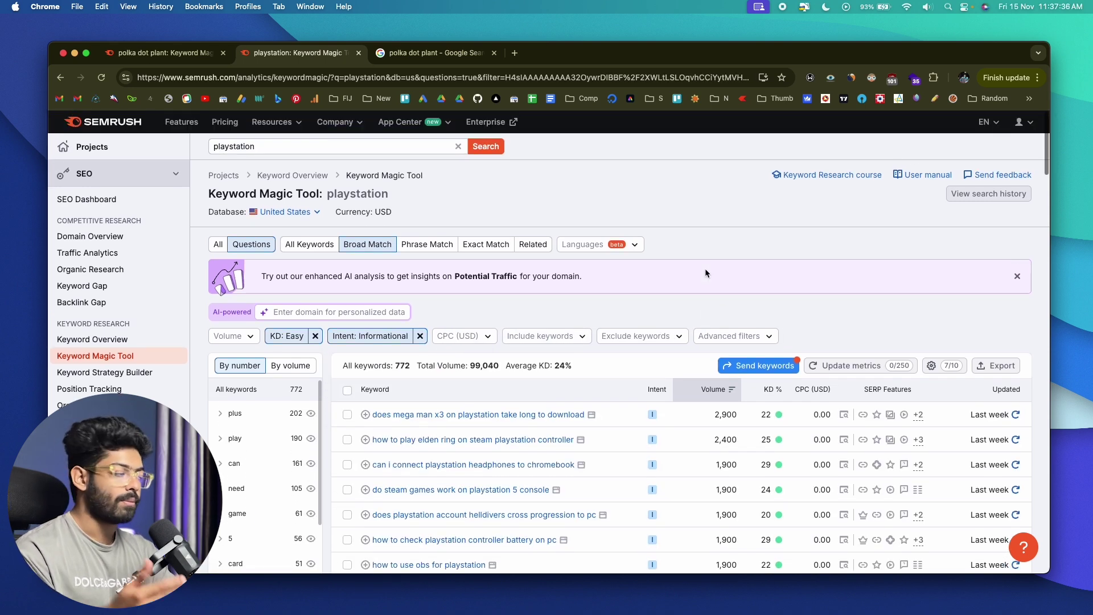
{"action": "scroll", "coordinate": [705, 268], "scroll_direction": "down", "scroll_amount": 2}
{"action": "left_click", "coordinate": [581, 292]}
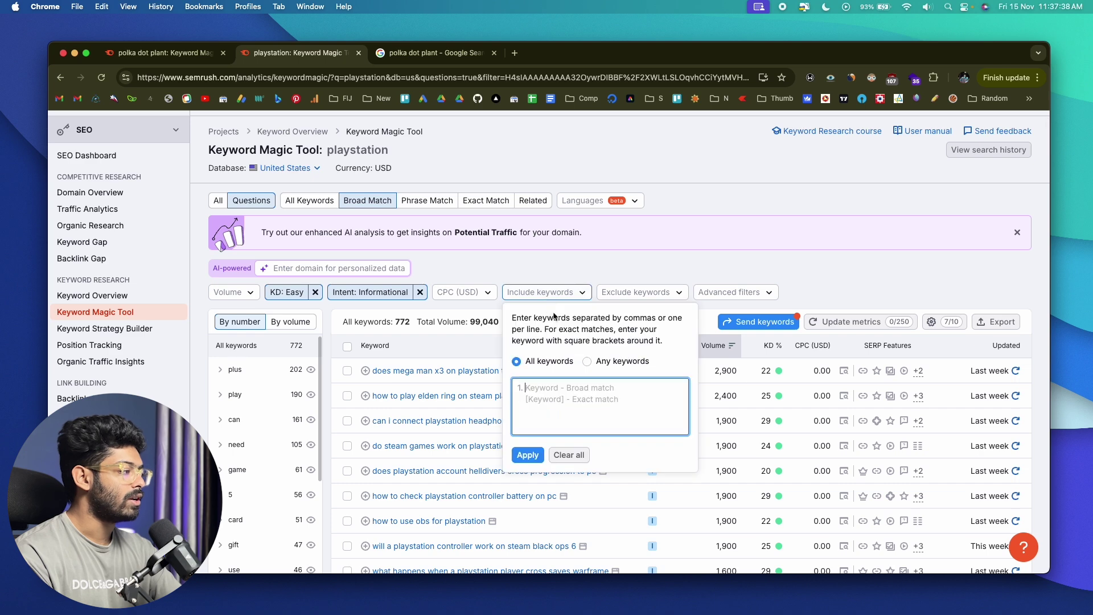
{"action": "left_click", "coordinate": [630, 293]}
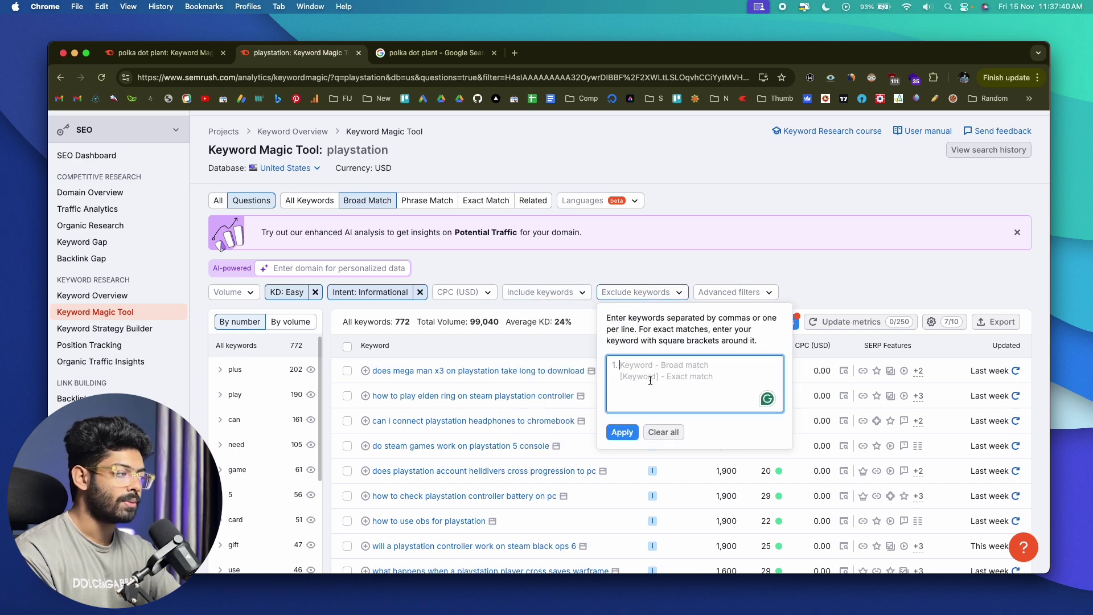
{"action": "left_click", "coordinate": [730, 231]}
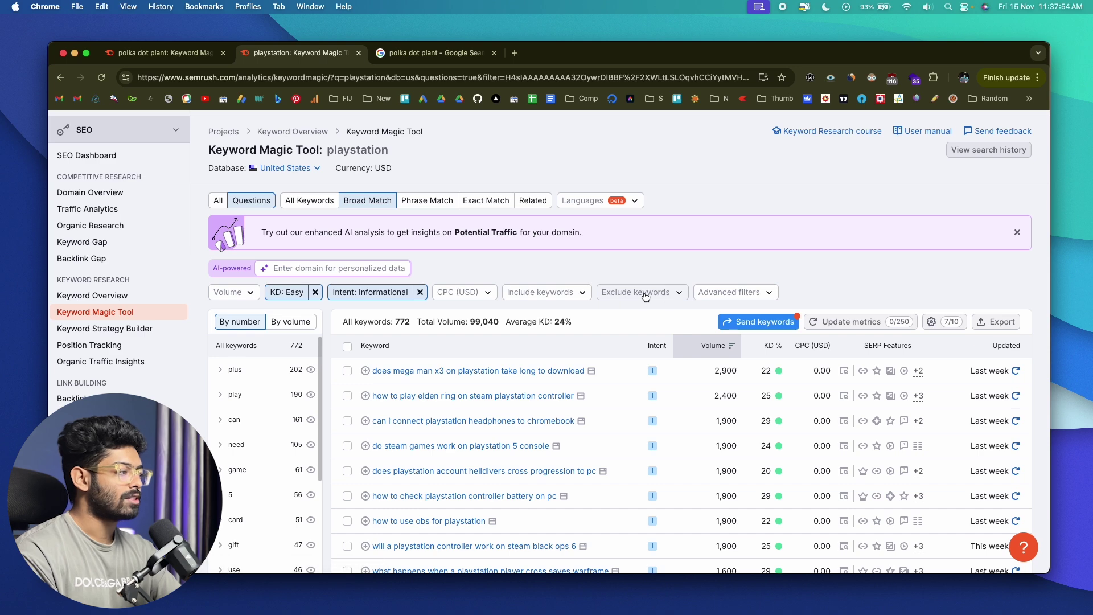
{"action": "left_click", "coordinate": [541, 293]}
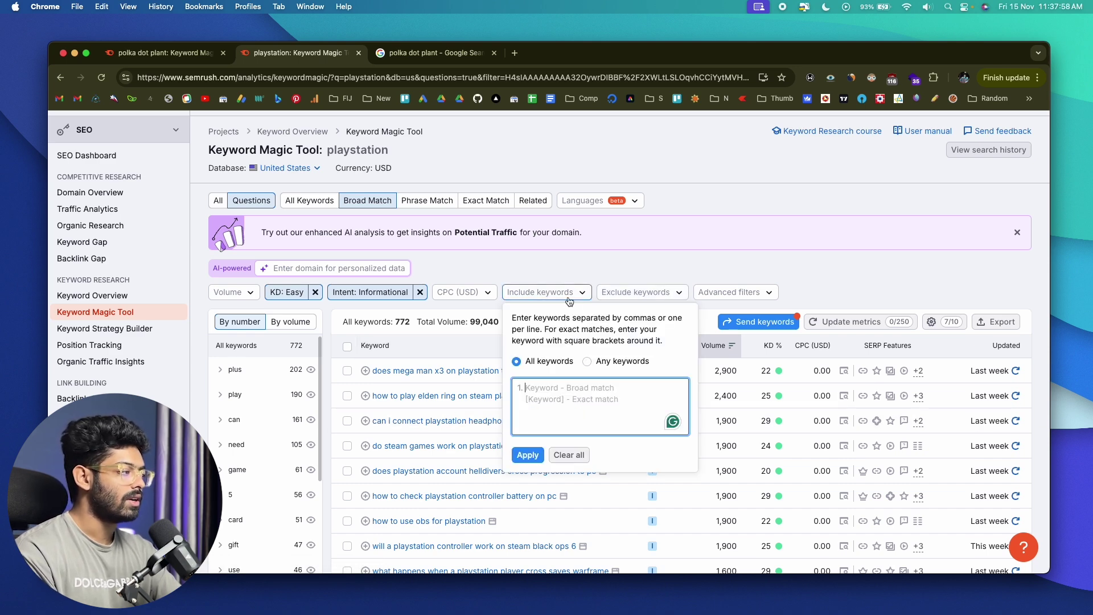
{"action": "left_click", "coordinate": [569, 297]}
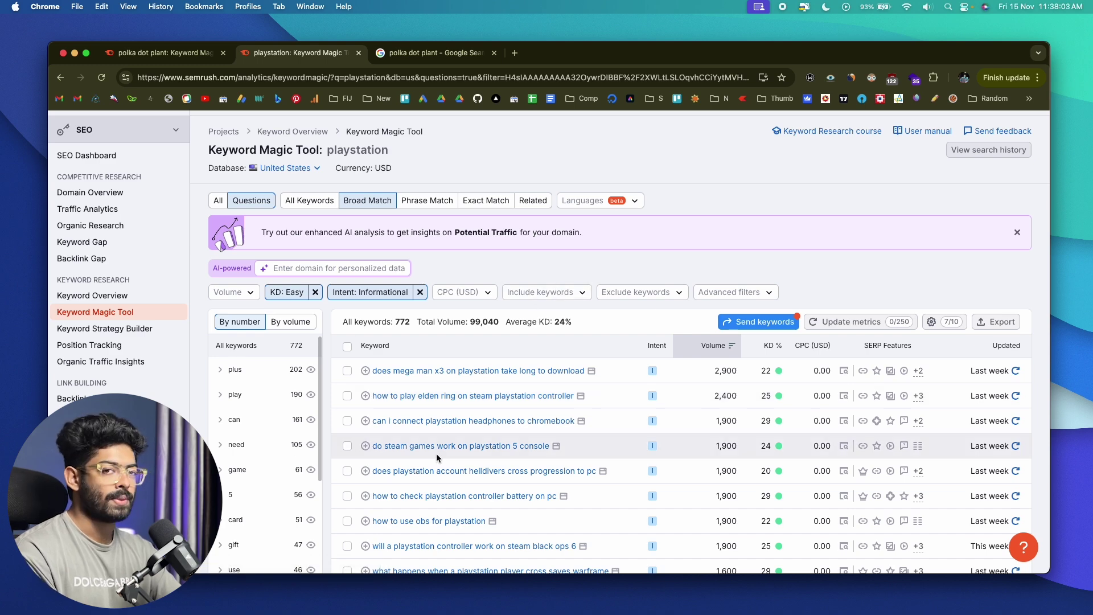
Examine the volumes and difficulty percentages of the easy informational playstation questions for promising keywords.
{"action": "scroll", "coordinate": [436, 453], "scroll_direction": "down", "scroll_amount": 3}
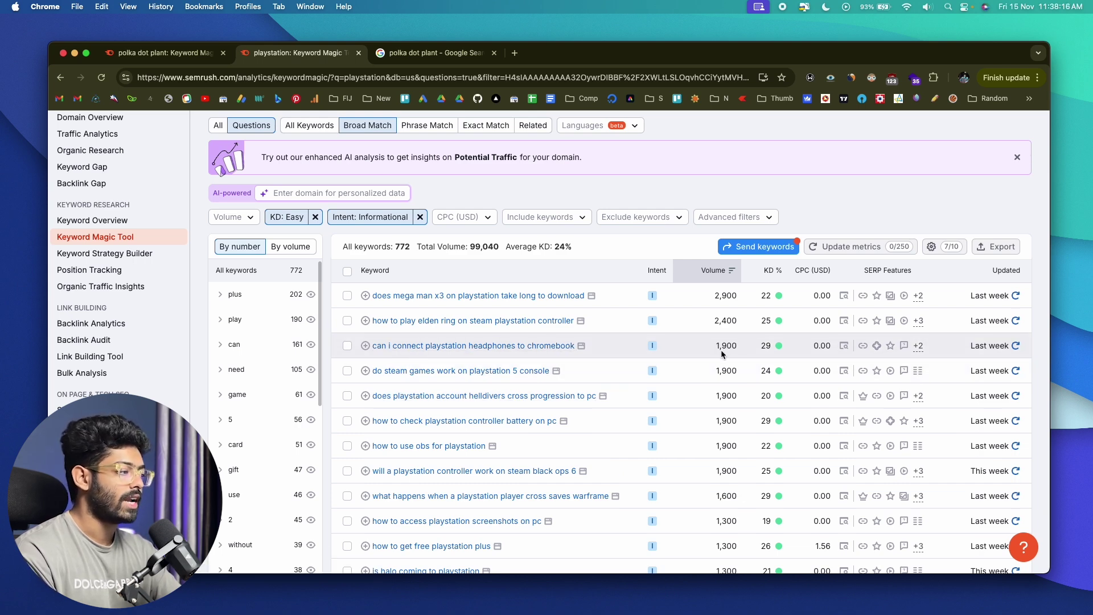
{"action": "mouse_move", "coordinate": [765, 350]}
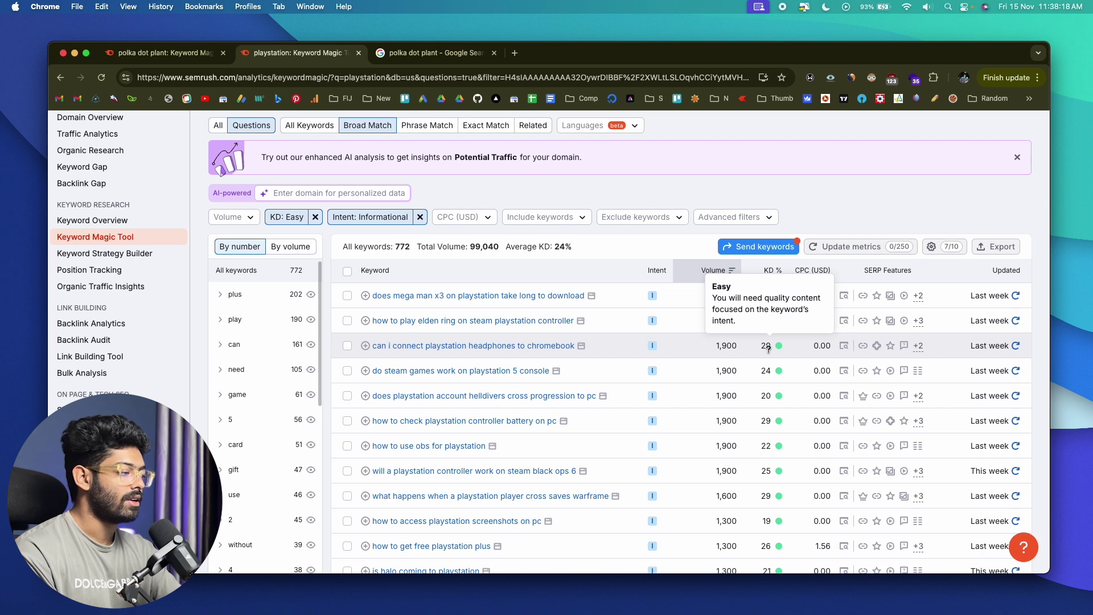
{"action": "scroll", "coordinate": [512, 371], "scroll_direction": "down", "scroll_amount": 3}
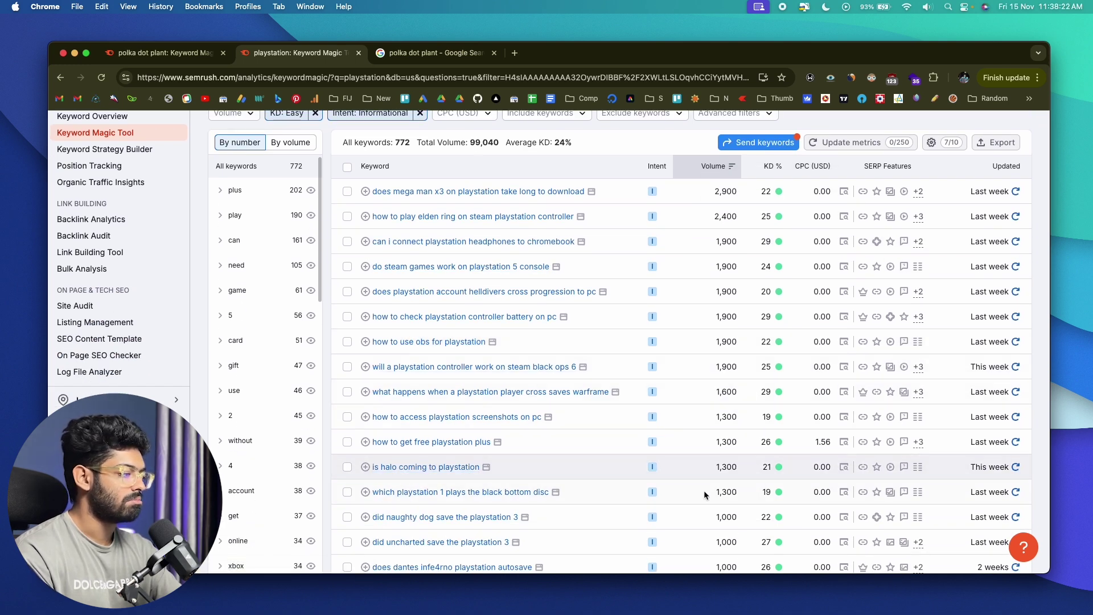
{"action": "scroll", "coordinate": [564, 487], "scroll_direction": "down", "scroll_amount": 1}
{"action": "scroll", "coordinate": [478, 489], "scroll_direction": "up", "scroll_amount": 2}
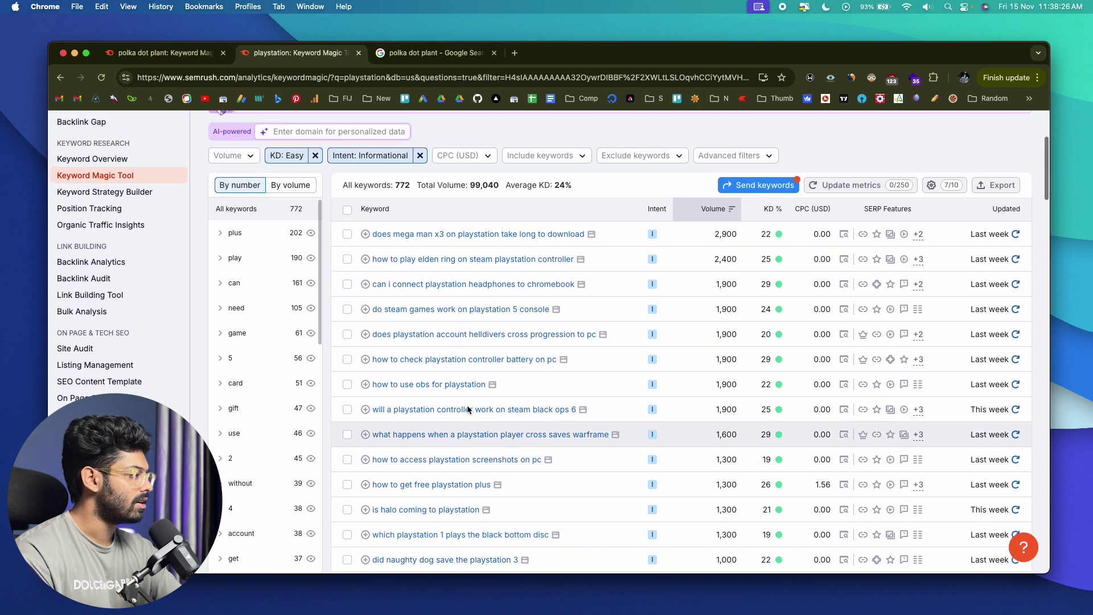
{"action": "scroll", "coordinate": [462, 416], "scroll_direction": "up", "scroll_amount": 3}
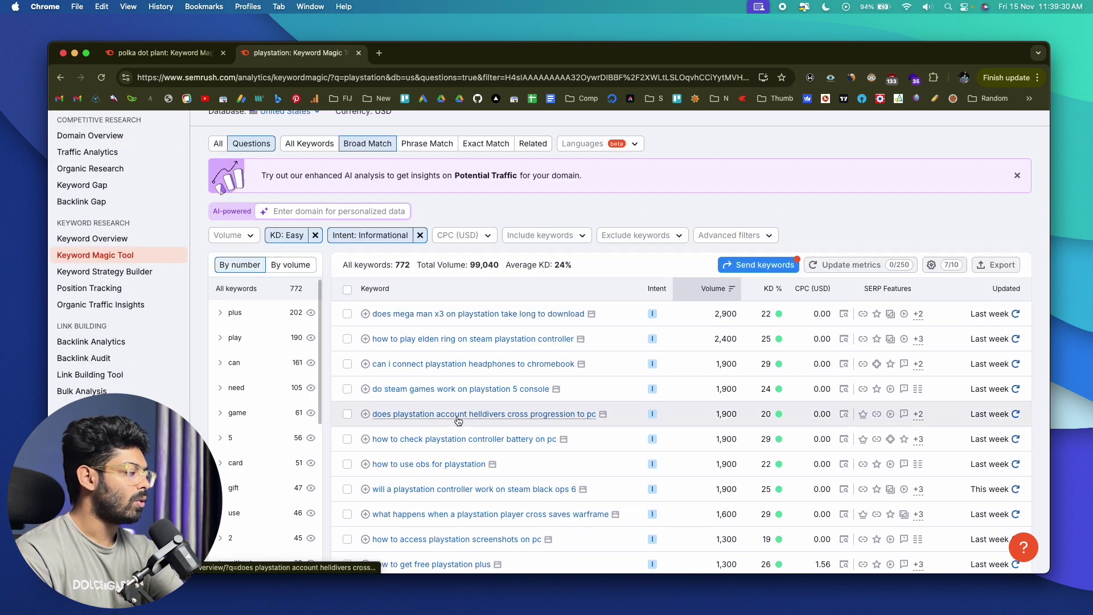
{"action": "scroll", "coordinate": [458, 421], "scroll_direction": "down", "scroll_amount": 3}
{"action": "scroll", "coordinate": [457, 419], "scroll_direction": "down", "scroll_amount": 3}
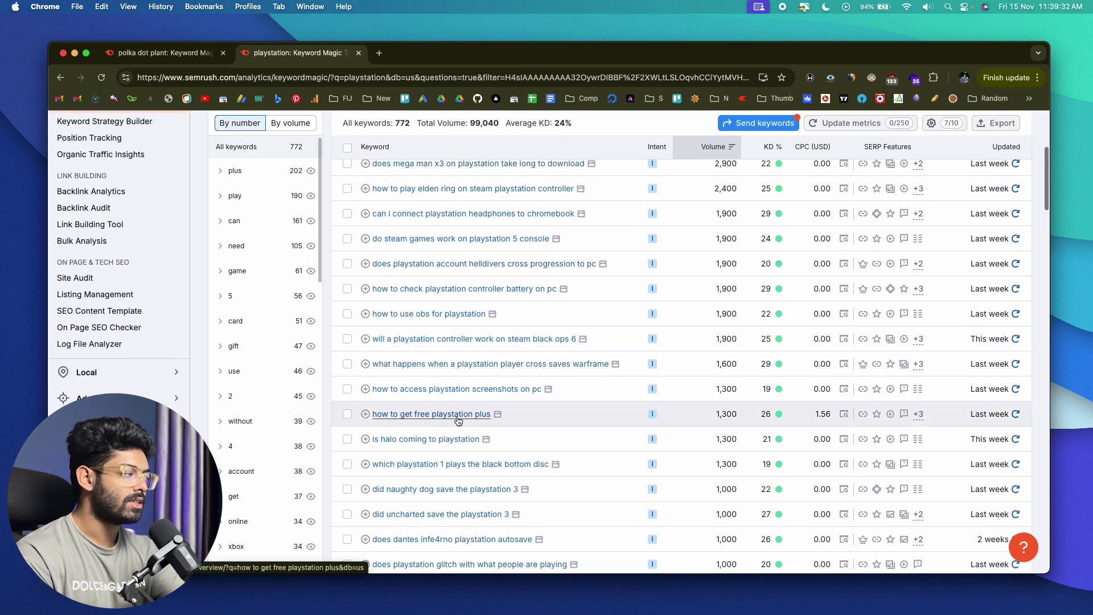
{"action": "scroll", "coordinate": [458, 421], "scroll_direction": "up", "scroll_amount": 4}
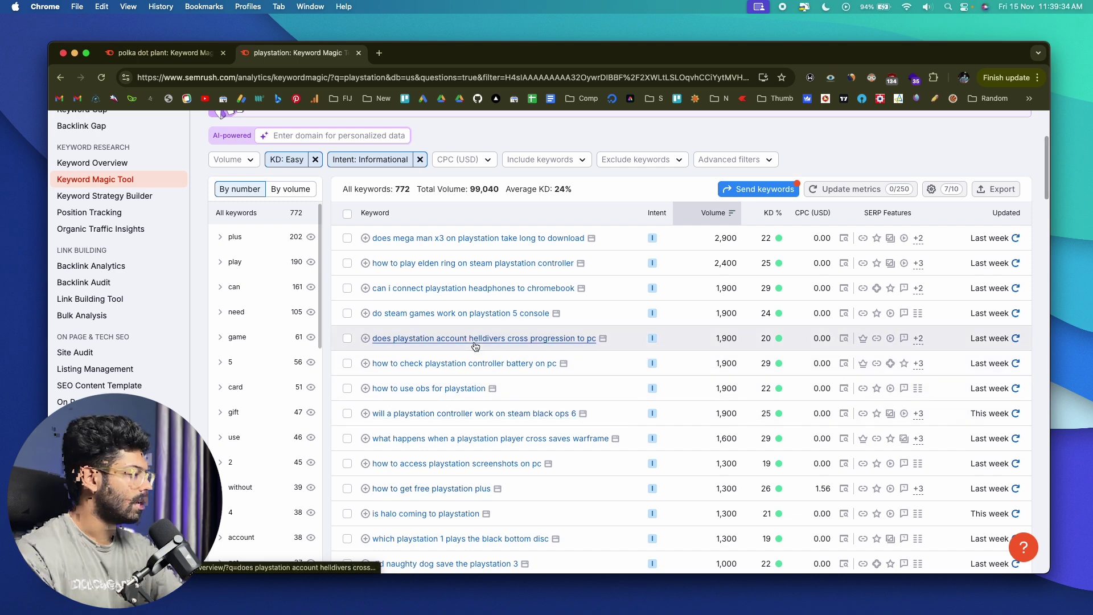
{"action": "mouse_move", "coordinate": [761, 216]}
{"action": "mouse_move", "coordinate": [780, 453]}
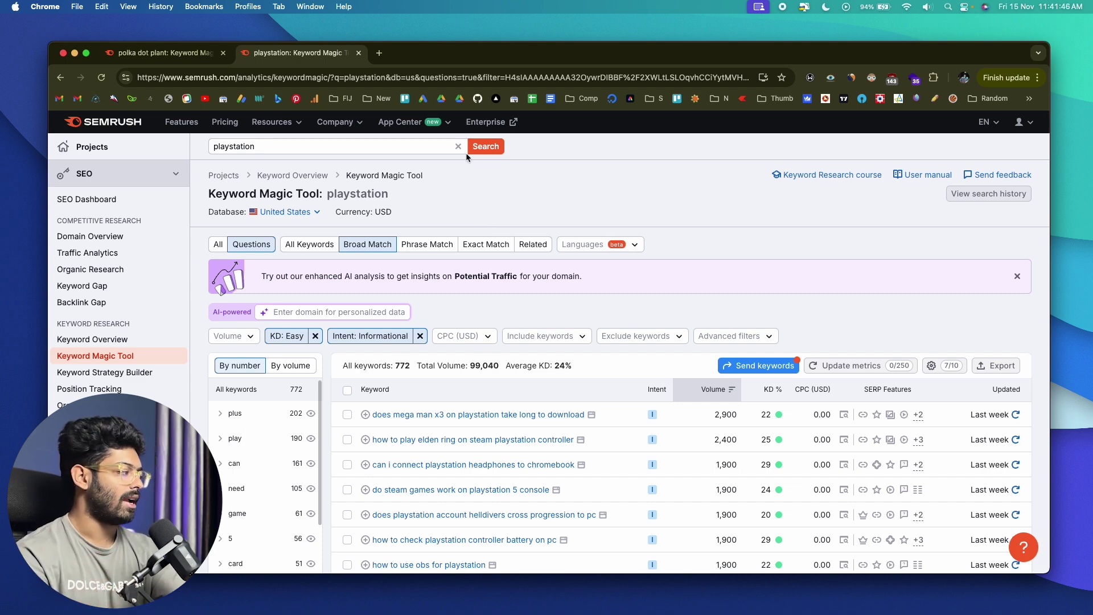
{"action": "left_click", "coordinate": [379, 53]}
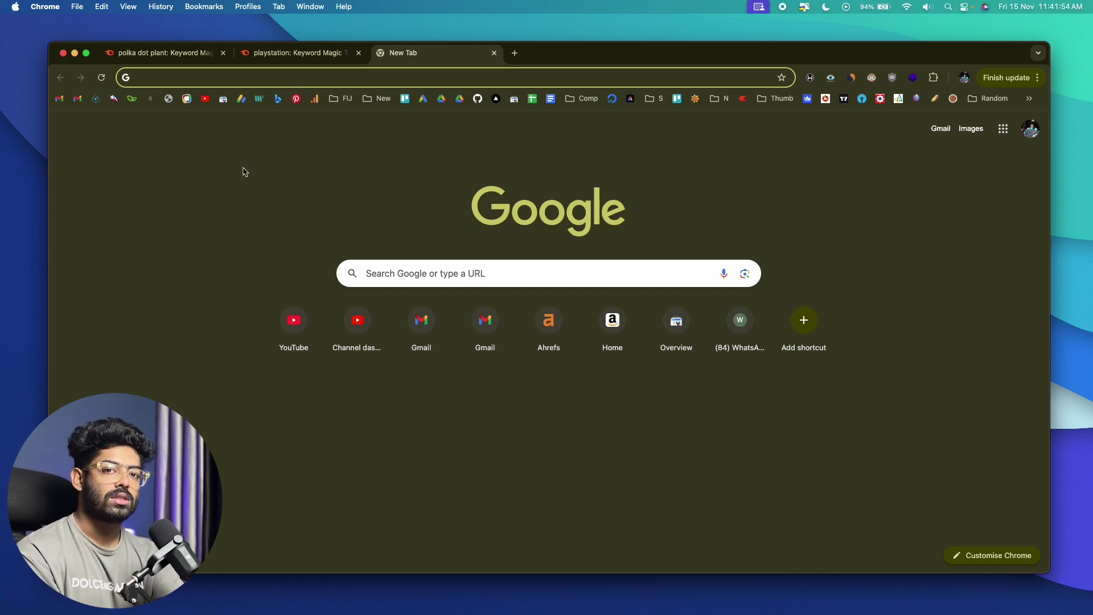
{"action": "left_click", "coordinate": [296, 52]}
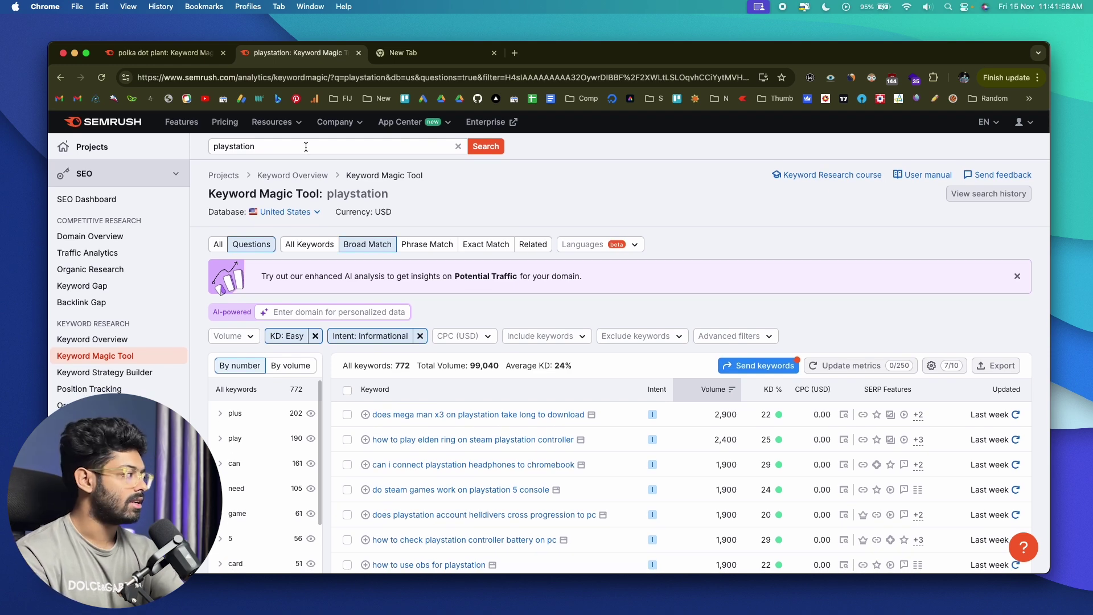
{"action": "scroll", "coordinate": [451, 478], "scroll_direction": "down", "scroll_amount": 5}
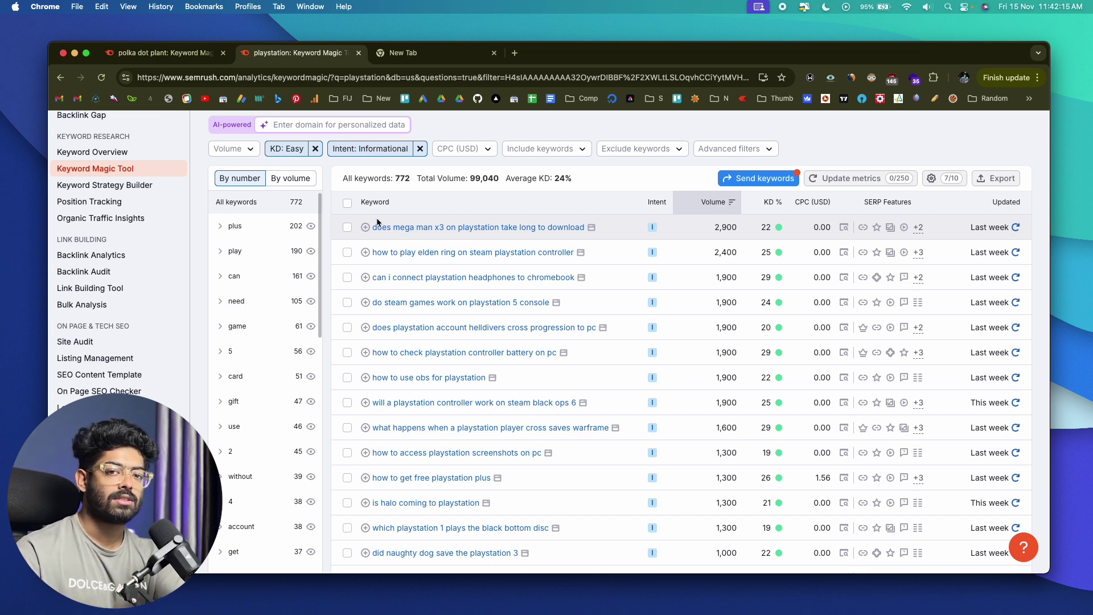
{"action": "left_click", "coordinate": [448, 57]}
{"action": "type", "text": "https://smarttechfaqs.com/"}
{"action": "left_click", "coordinate": [320, 103]}
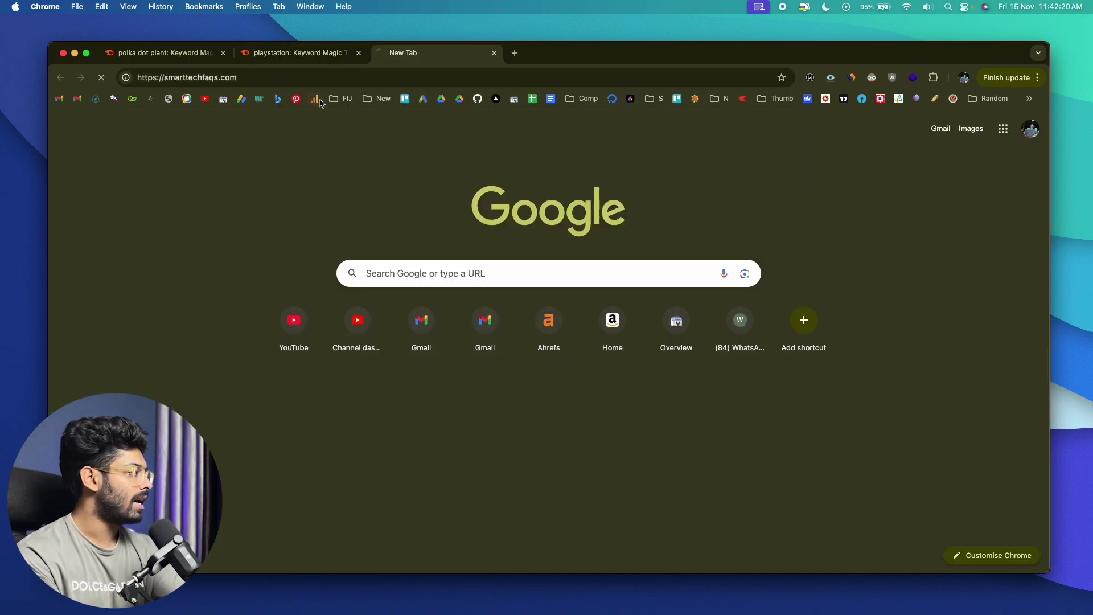
{"action": "scroll", "coordinate": [196, 242], "scroll_direction": "down", "scroll_amount": 15}
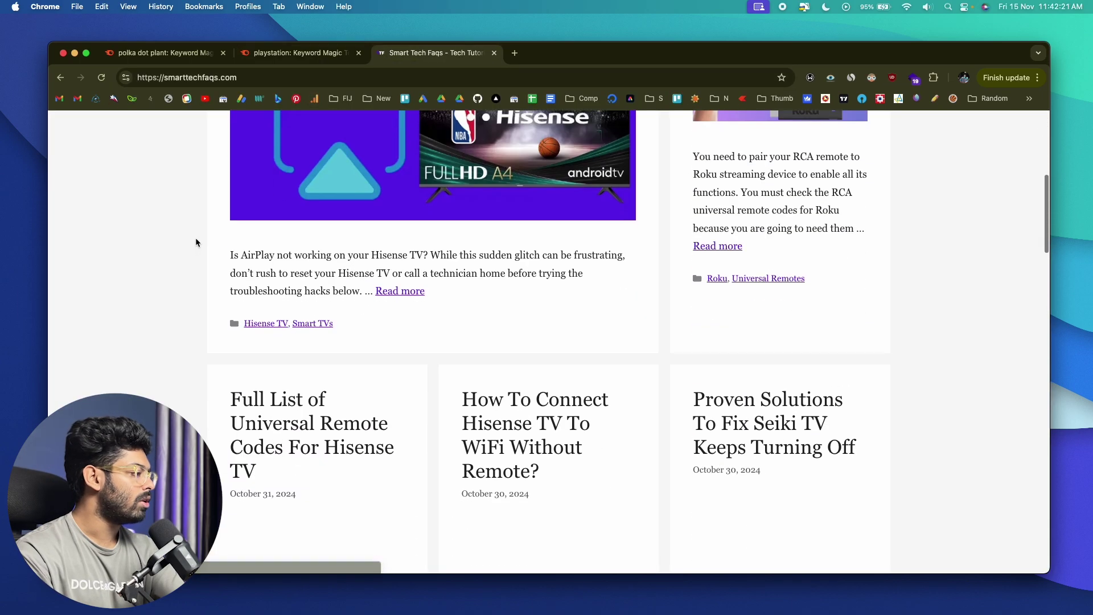
{"action": "scroll", "coordinate": [196, 242], "scroll_direction": "up", "scroll_amount": 12}
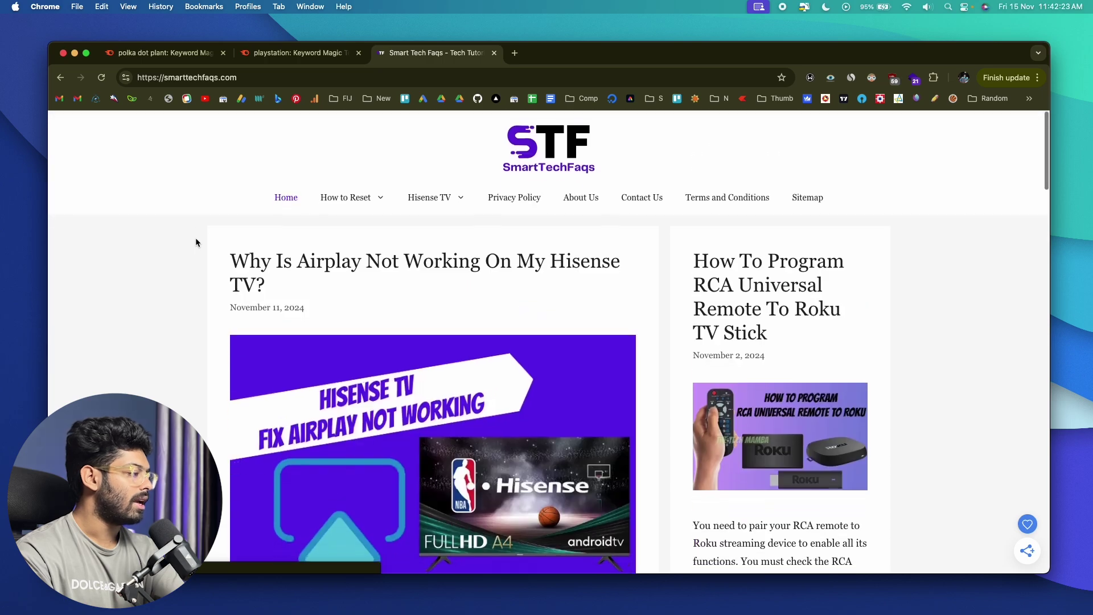
{"action": "scroll", "coordinate": [196, 242], "scroll_direction": "down", "scroll_amount": 10}
{"action": "scroll", "coordinate": [196, 242], "scroll_direction": "down", "scroll_amount": 8}
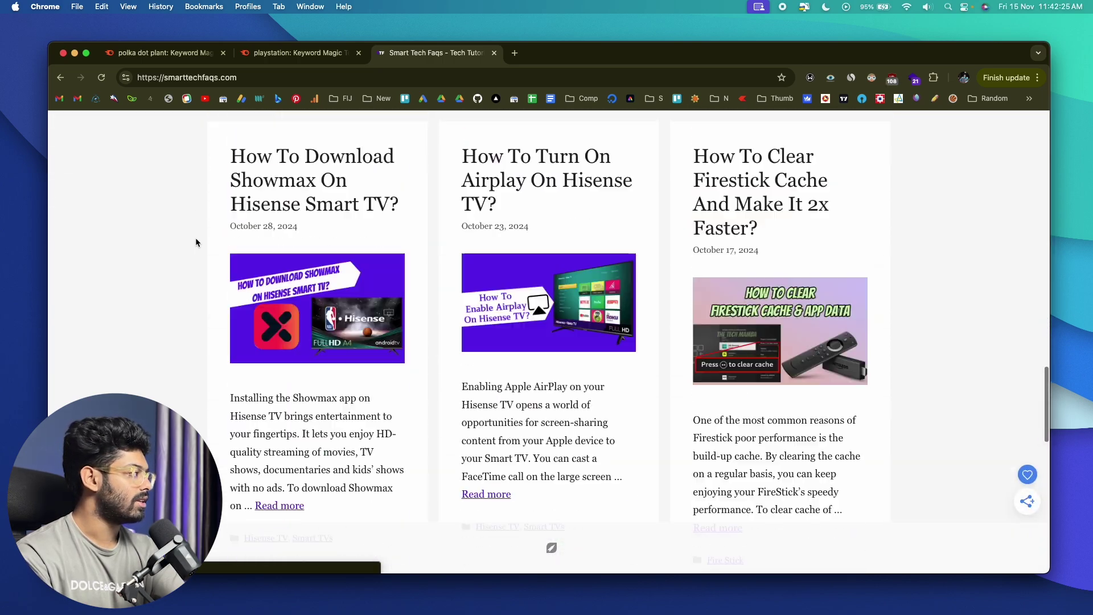
Copy the smarttechfaqs.com address and analyse the site worldwide in Semrush's Domain Overview.
{"action": "left_click", "coordinate": [236, 78]}
{"action": "key", "text": "super+c"}
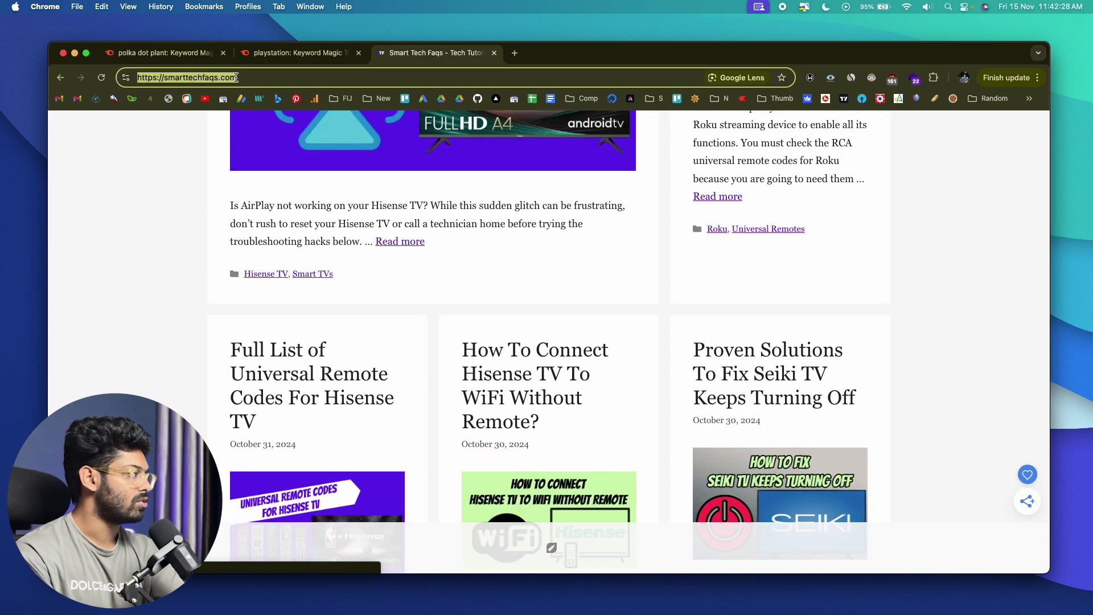
{"action": "left_click", "coordinate": [296, 52]}
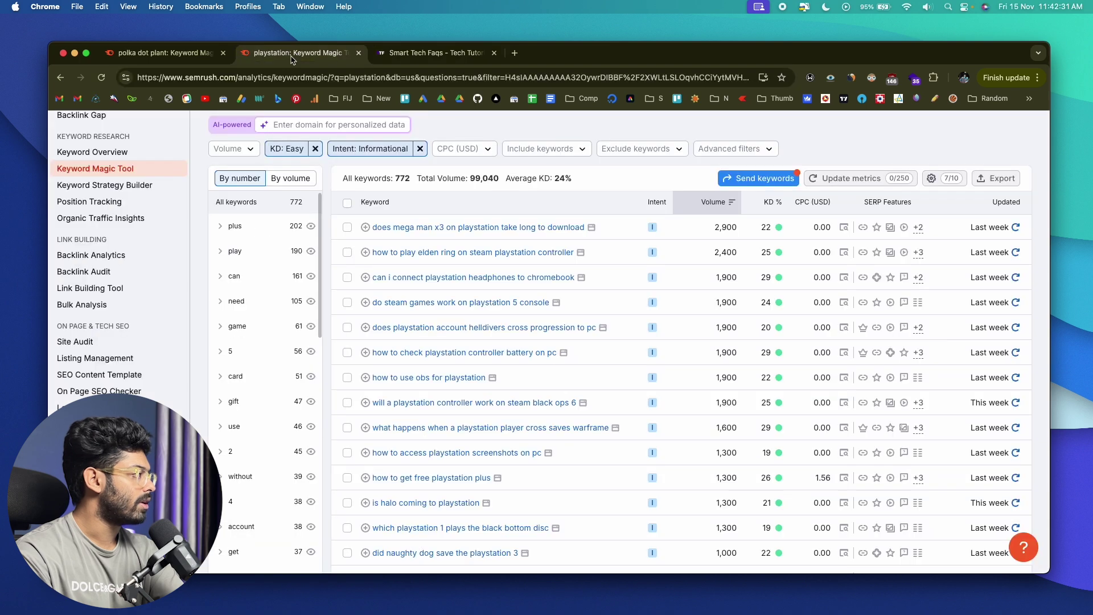
{"action": "scroll", "coordinate": [130, 215], "scroll_direction": "up", "scroll_amount": 5}
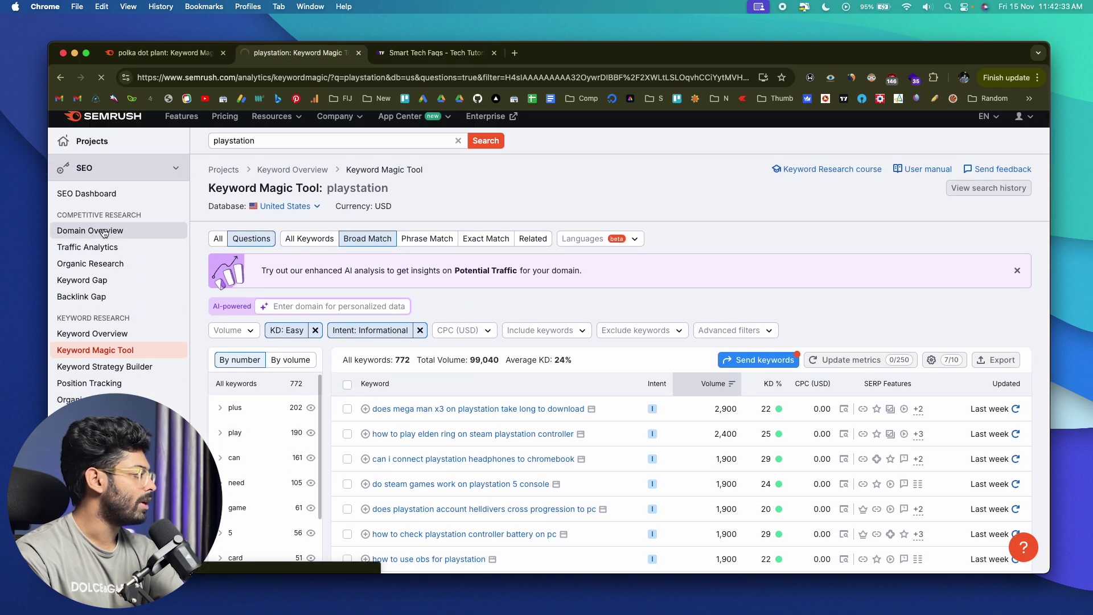
{"action": "left_click", "coordinate": [102, 231]}
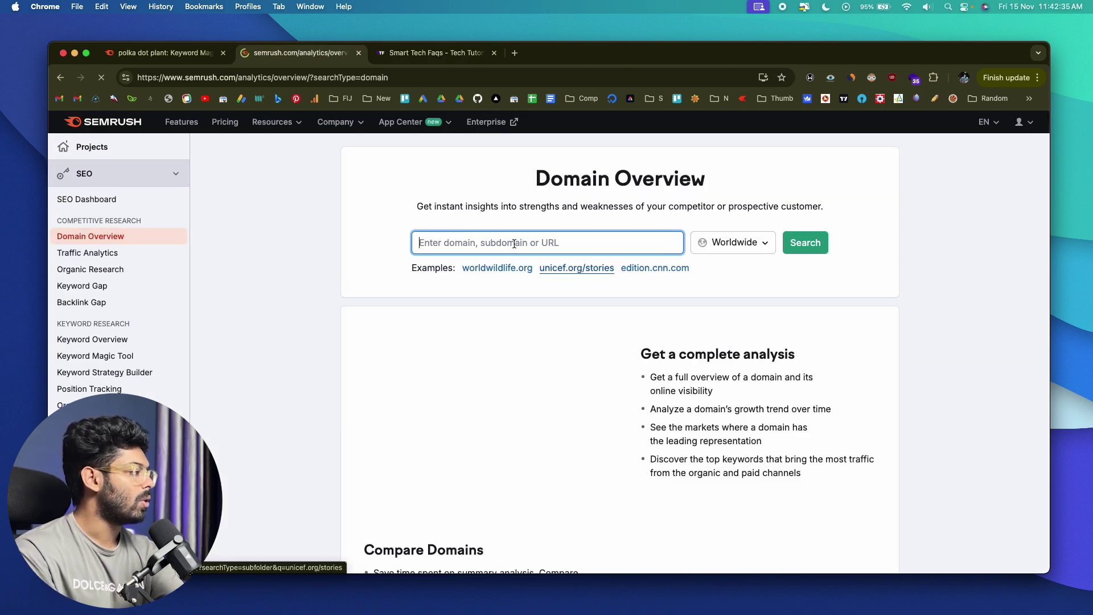
{"action": "key", "text": "super+v"}
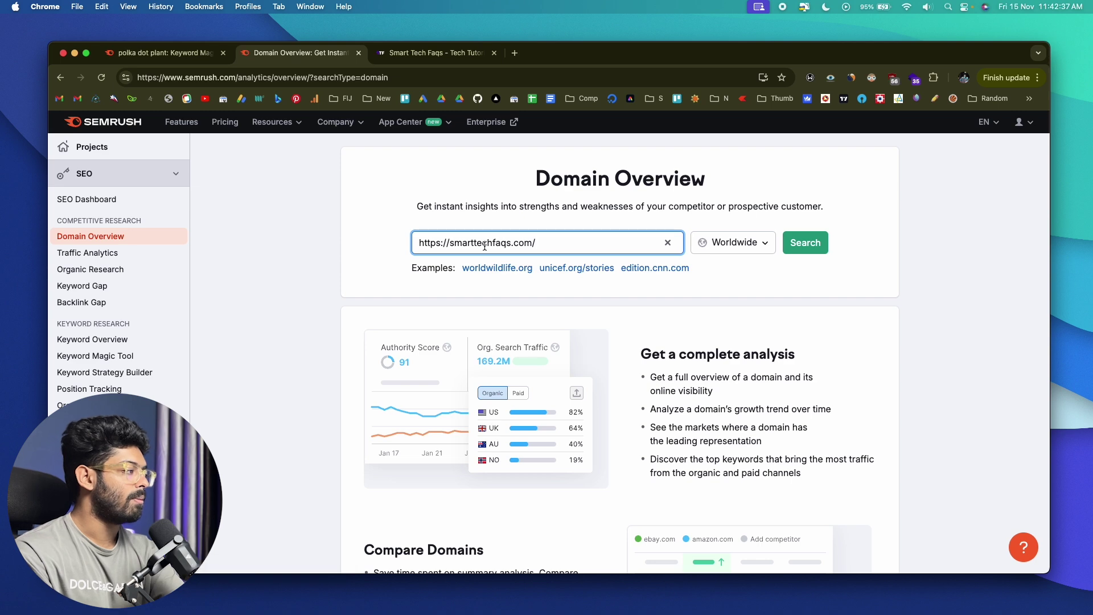
{"action": "left_click", "coordinate": [805, 244]}
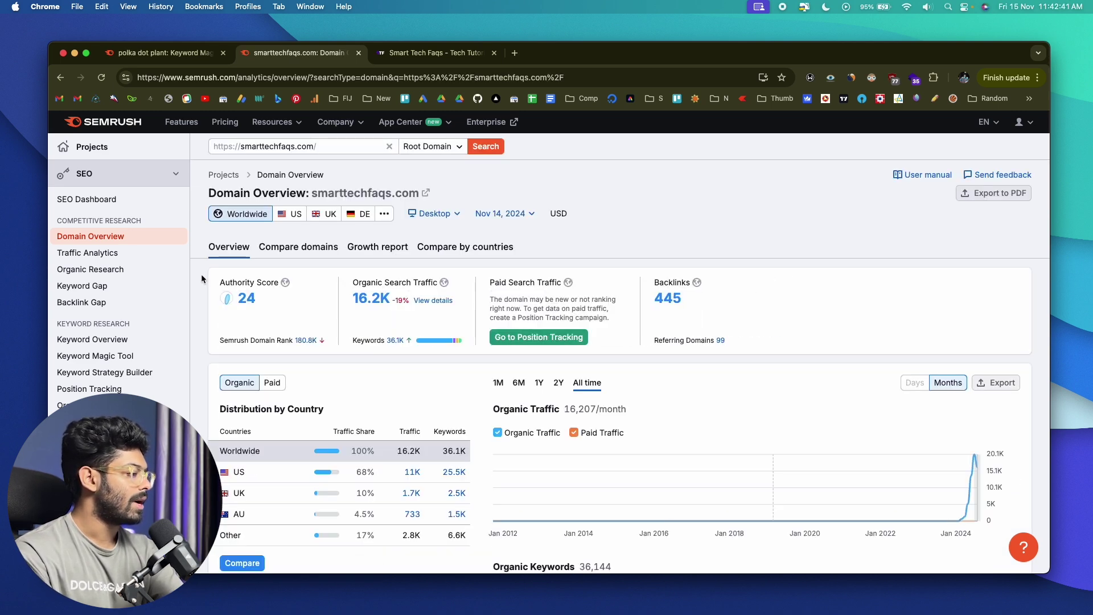
Review the domain's authority score and organic search traffic, and show the traffic trend for the 6M period.
{"action": "scroll", "coordinate": [240, 278], "scroll_direction": "down", "scroll_amount": 1}
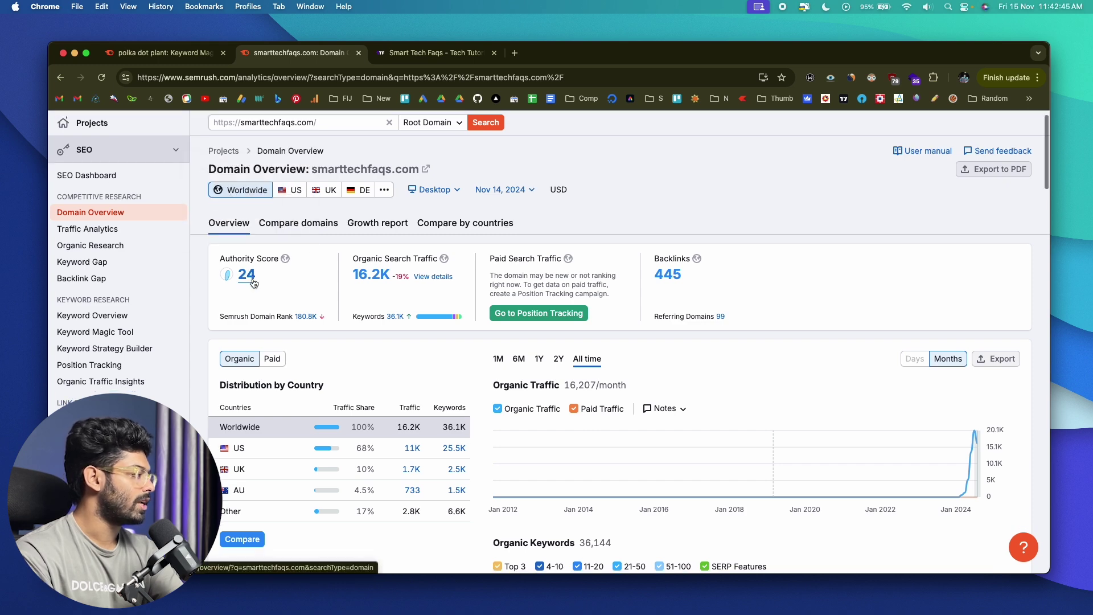
{"action": "scroll", "coordinate": [330, 256], "scroll_direction": "down", "scroll_amount": 2}
{"action": "mouse_move", "coordinate": [409, 229]}
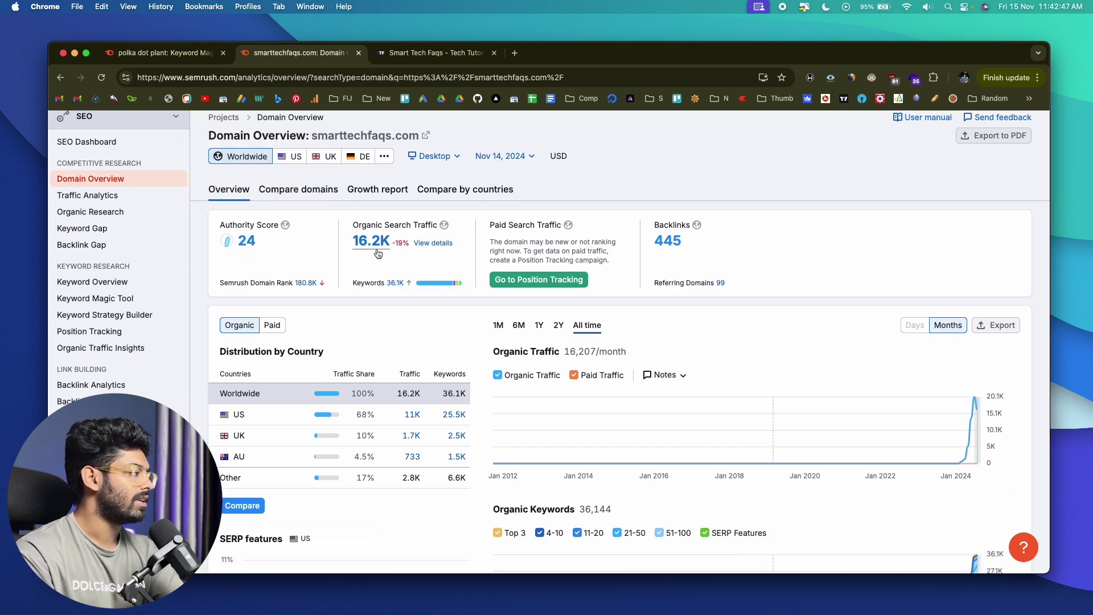
{"action": "scroll", "coordinate": [686, 209], "scroll_direction": "down", "scroll_amount": 1}
{"action": "scroll", "coordinate": [686, 207], "scroll_direction": "down", "scroll_amount": 2}
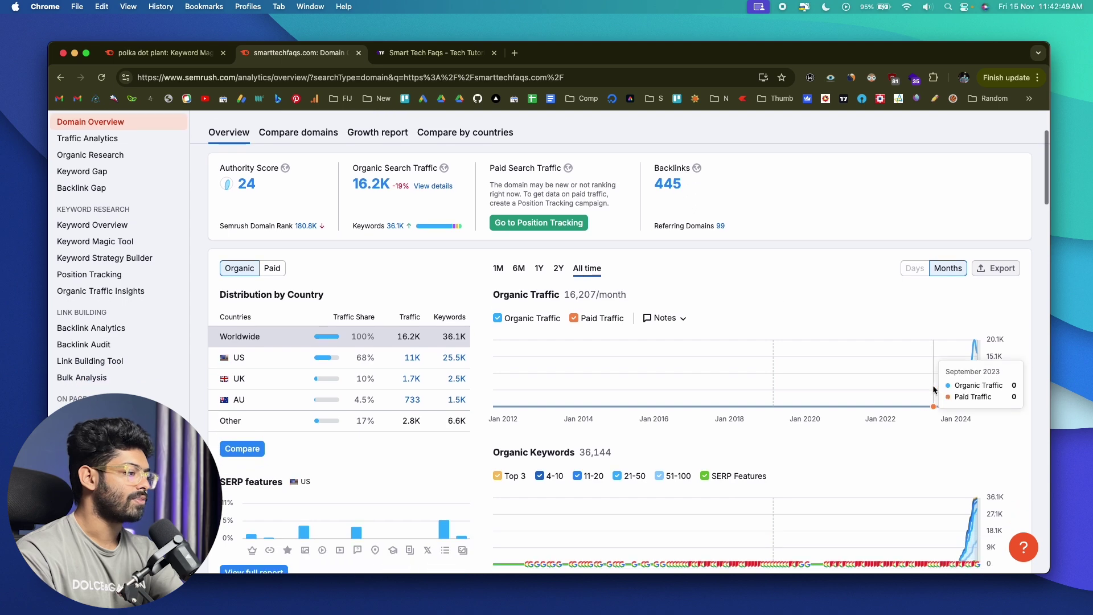
{"action": "left_click", "coordinate": [519, 278]}
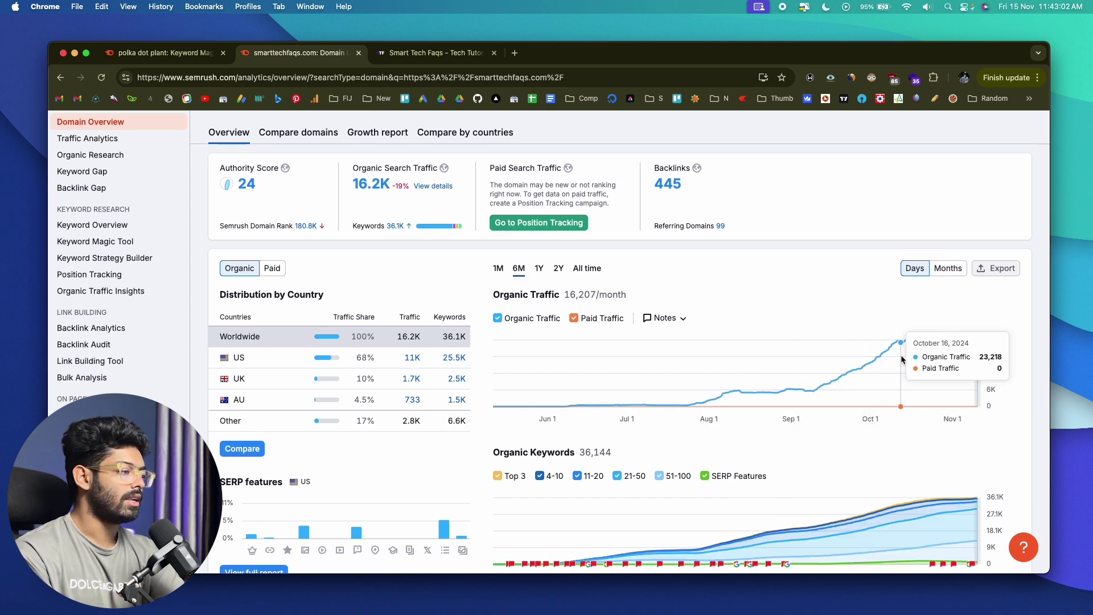
Look up smarttechfaqs.com on whois.com in a new tab and check the domain's registration date.
{"action": "left_click", "coordinate": [515, 52]}
{"action": "type", "text": "whois.com"}
{"action": "key", "text": "Return"}
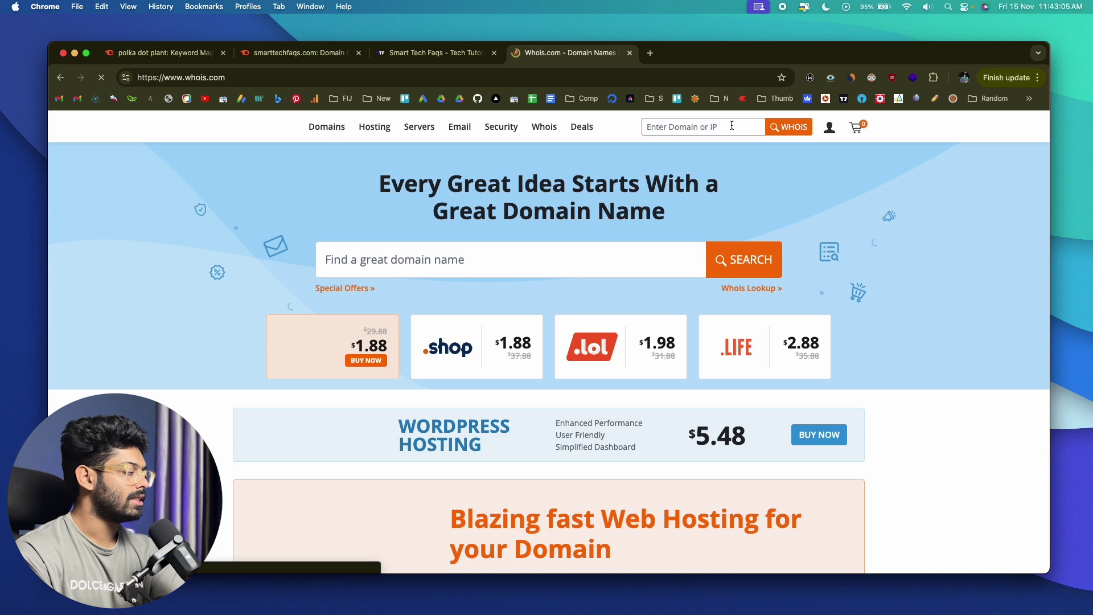
{"action": "left_click", "coordinate": [712, 126]}
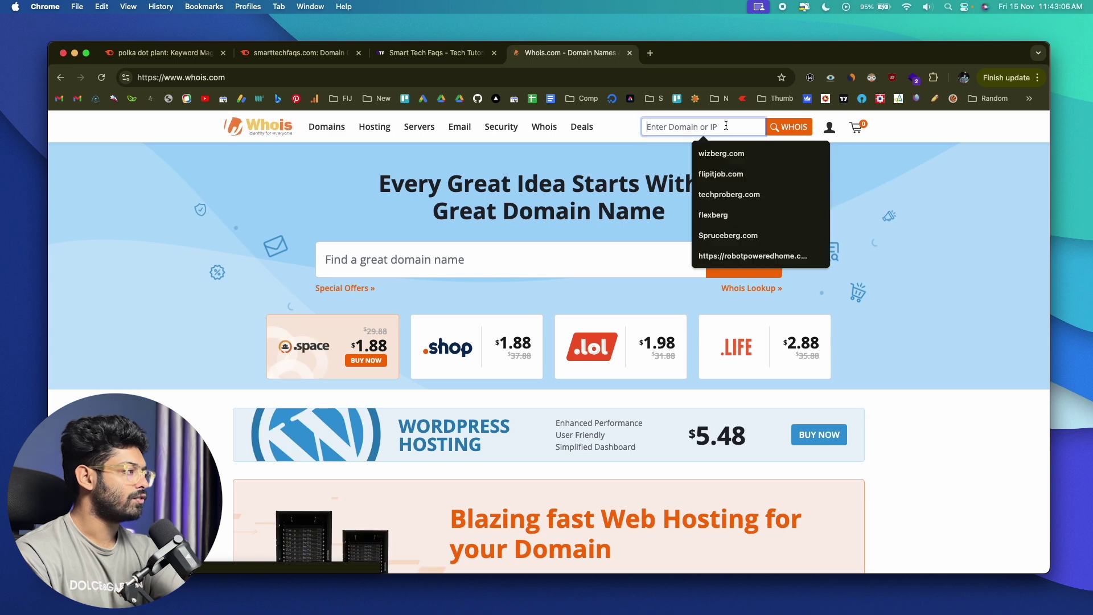
{"action": "key", "text": "super+v"}
{"action": "left_click", "coordinate": [778, 132]}
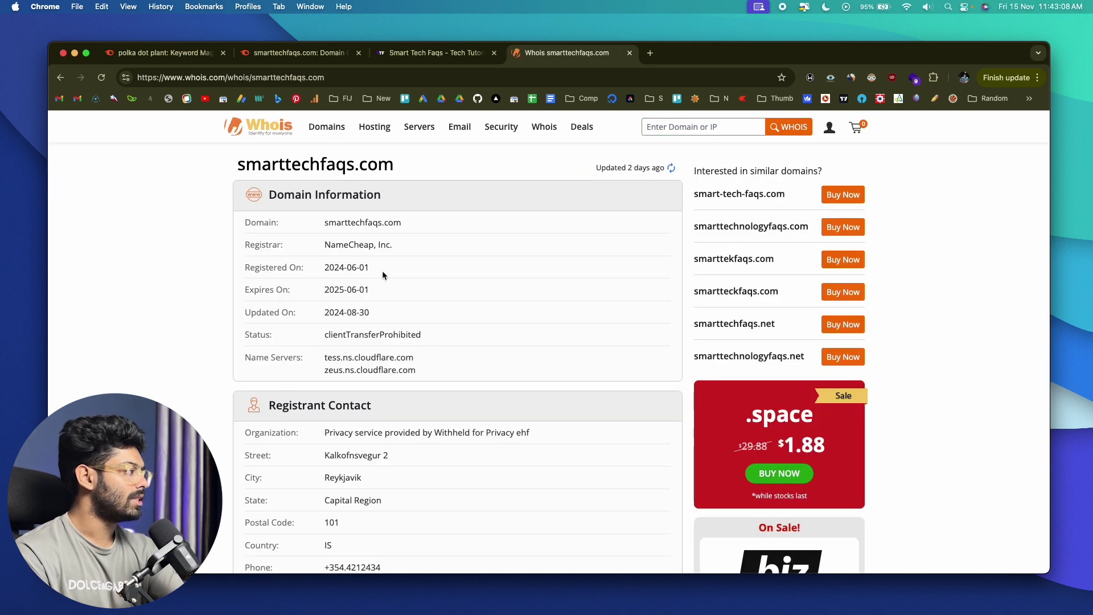
{"action": "left_click_drag", "start_coordinate": [387, 274], "coordinate": [335, 270]}
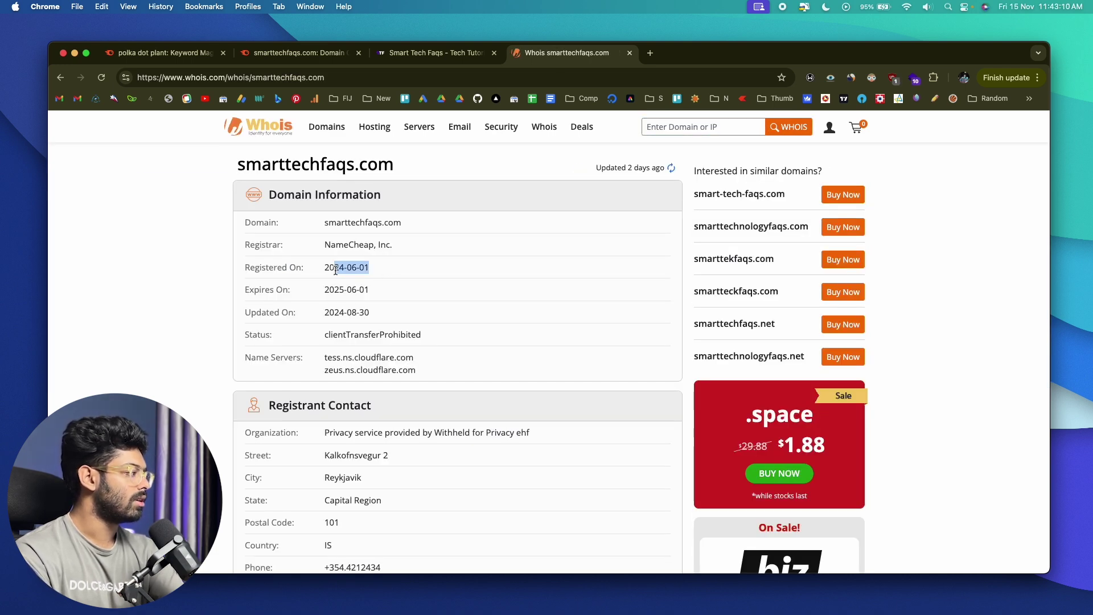
Return to the smarttechfaqs.com Domain Overview and open the detailed list of its top organic keywords.
{"action": "left_click", "coordinate": [349, 270]}
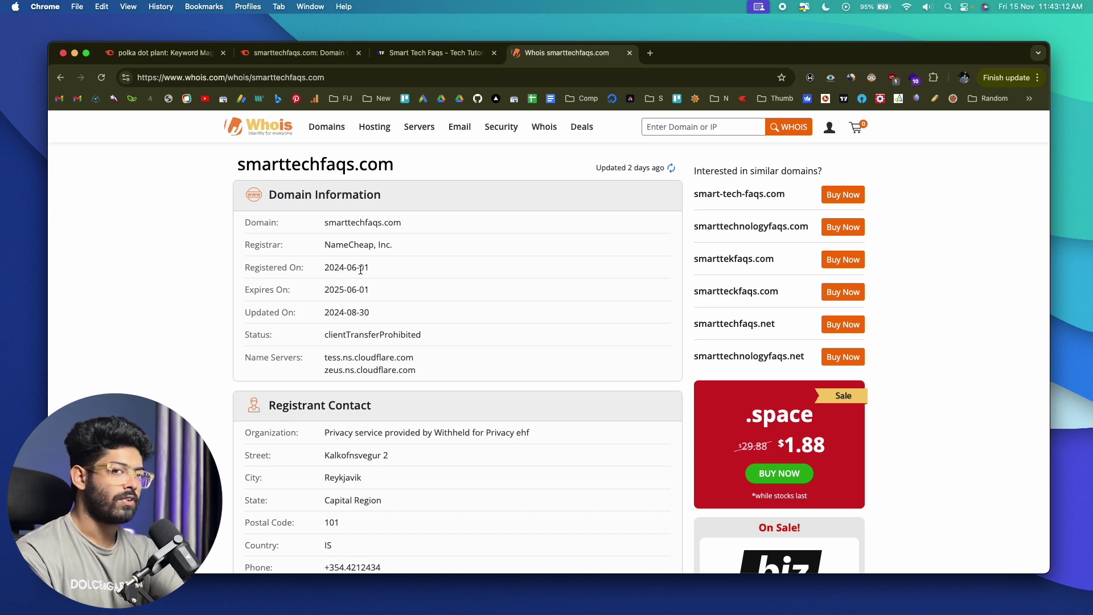
{"action": "left_click", "coordinate": [272, 54]}
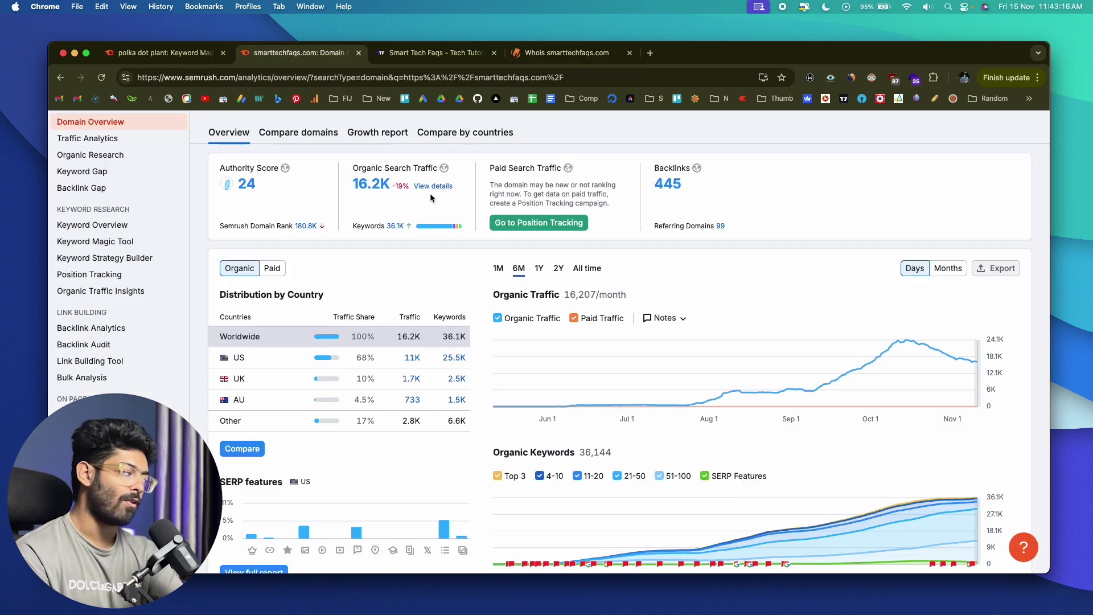
{"action": "scroll", "coordinate": [430, 196], "scroll_direction": "down", "scroll_amount": 6}
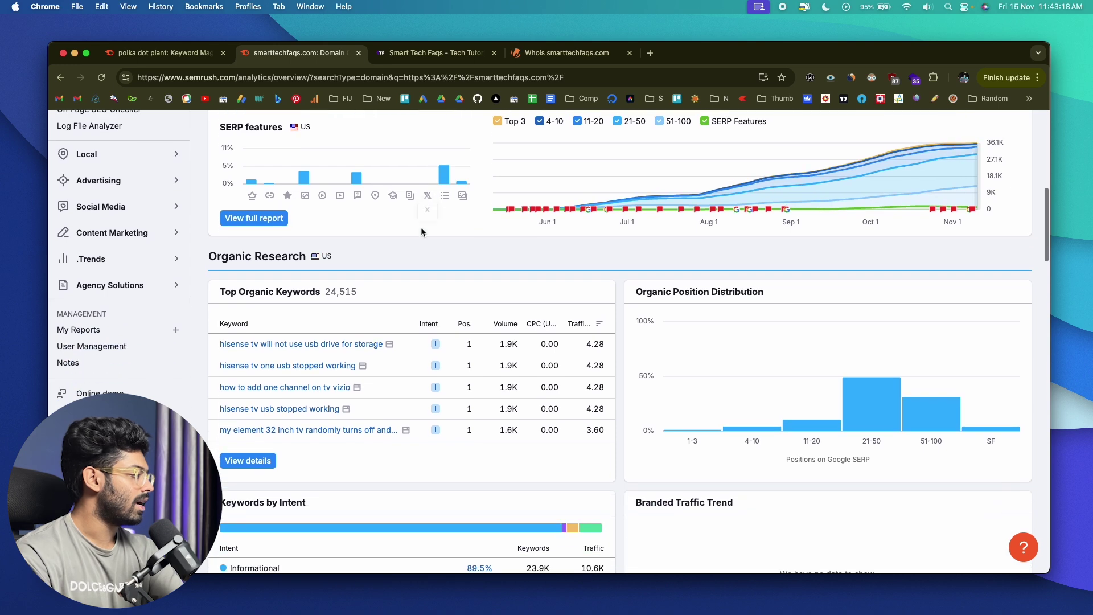
{"action": "scroll", "coordinate": [312, 293], "scroll_direction": "down", "scroll_amount": 1}
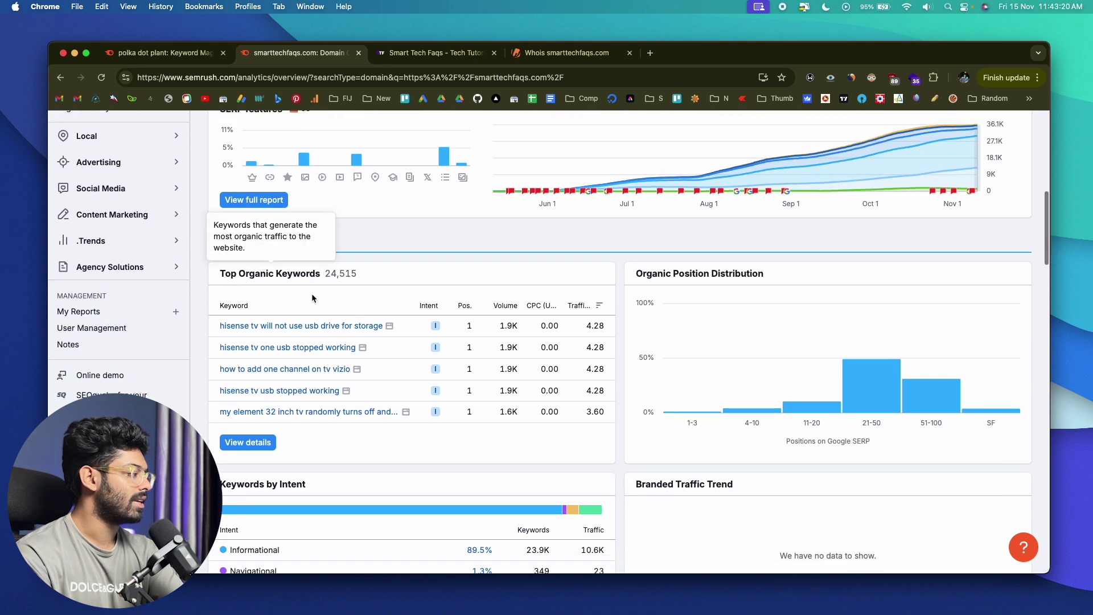
{"action": "left_click", "coordinate": [239, 443]}
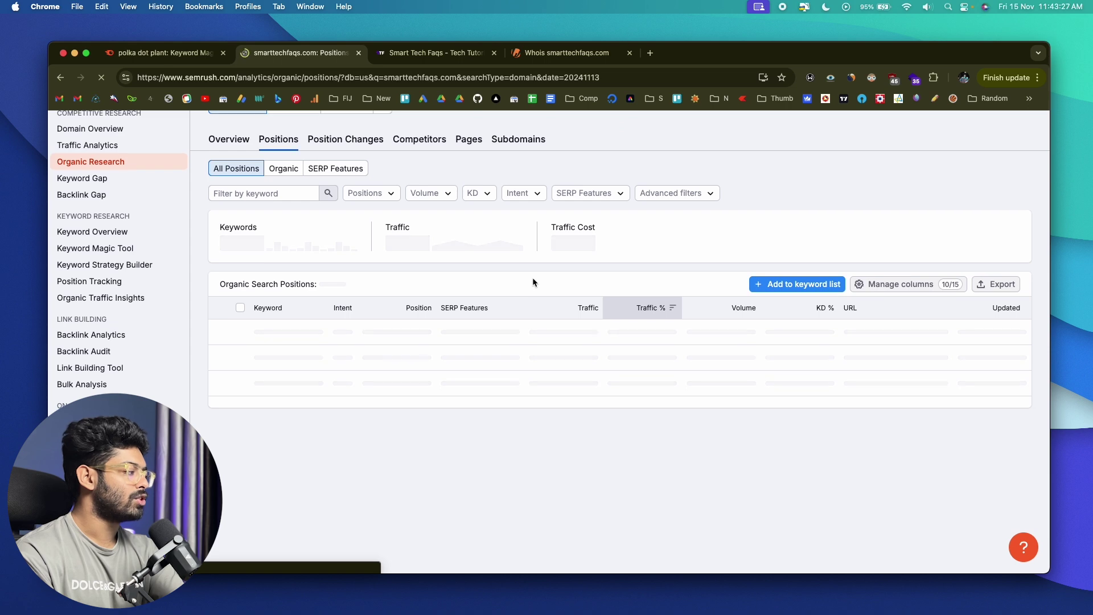
Review the site's organic positions, open the keyword "my element 32 inch tv randomly turns off and on" and check its top-ranking domains.
{"action": "scroll", "coordinate": [533, 282], "scroll_direction": "down", "scroll_amount": 2}
{"action": "scroll", "coordinate": [533, 282], "scroll_direction": "down", "scroll_amount": 1}
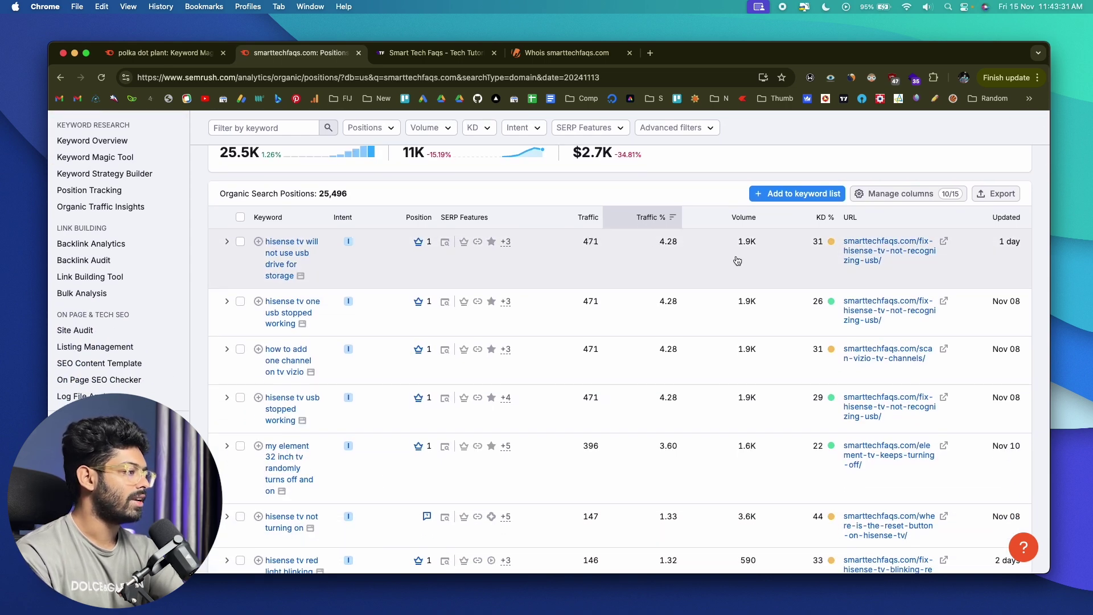
{"action": "scroll", "coordinate": [737, 259], "scroll_direction": "down", "scroll_amount": 1}
{"action": "scroll", "coordinate": [287, 277], "scroll_direction": "down", "scroll_amount": 1}
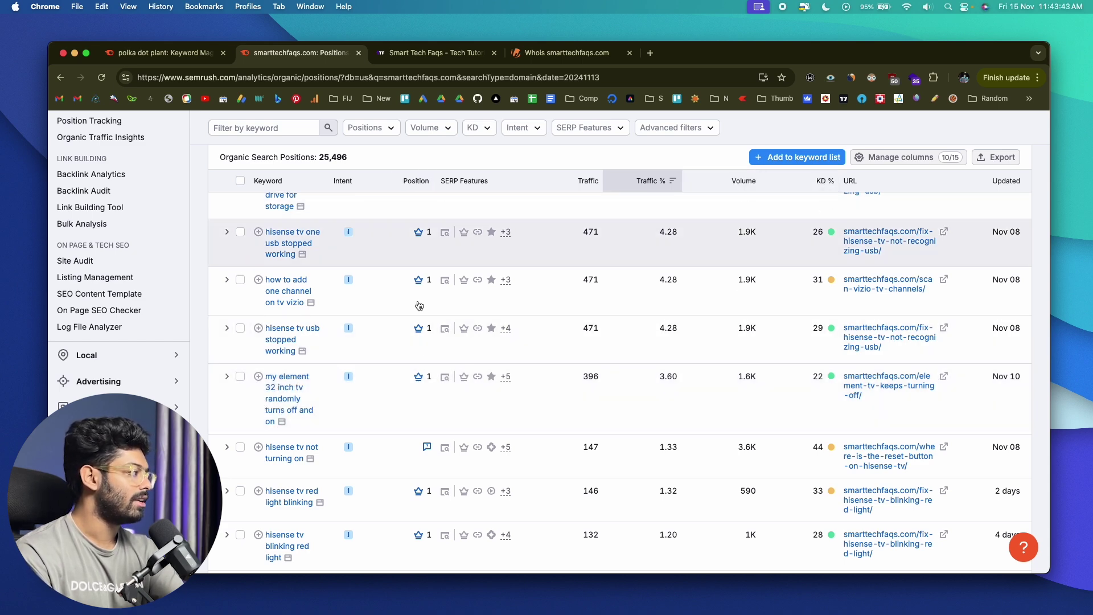
{"action": "left_click", "coordinate": [296, 390]}
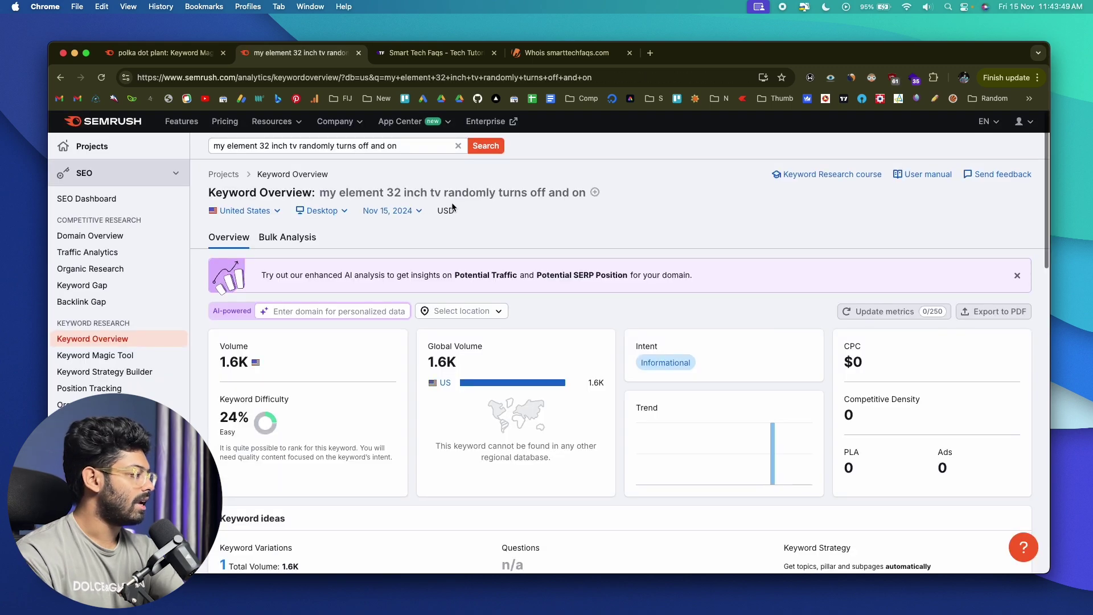
{"action": "scroll", "coordinate": [452, 203], "scroll_direction": "down", "scroll_amount": 4}
{"action": "scroll", "coordinate": [452, 206], "scroll_direction": "down", "scroll_amount": 10}
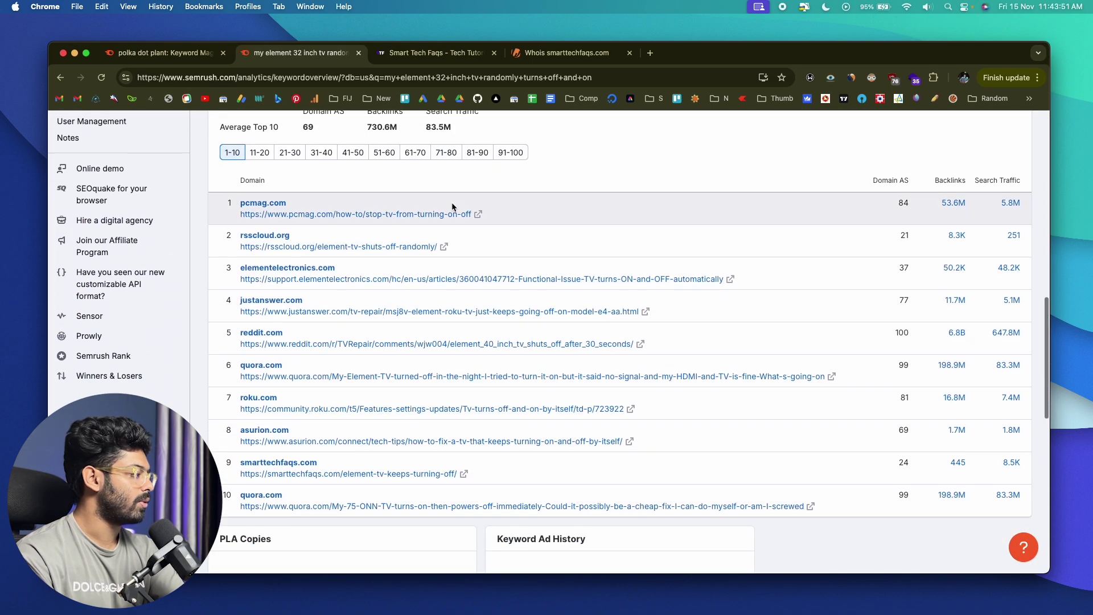
Search Google for the keyword "my element 32 inch tv randomly turns off and on" and find smarttechfaqs.com in the results.
{"action": "scroll", "coordinate": [452, 206], "scroll_direction": "up", "scroll_amount": 15}
{"action": "scroll", "coordinate": [452, 202], "scroll_direction": "up", "scroll_amount": 2}
{"action": "left_click_drag", "start_coordinate": [587, 193], "coordinate": [323, 191]}
{"action": "right_click", "coordinate": [334, 191]}
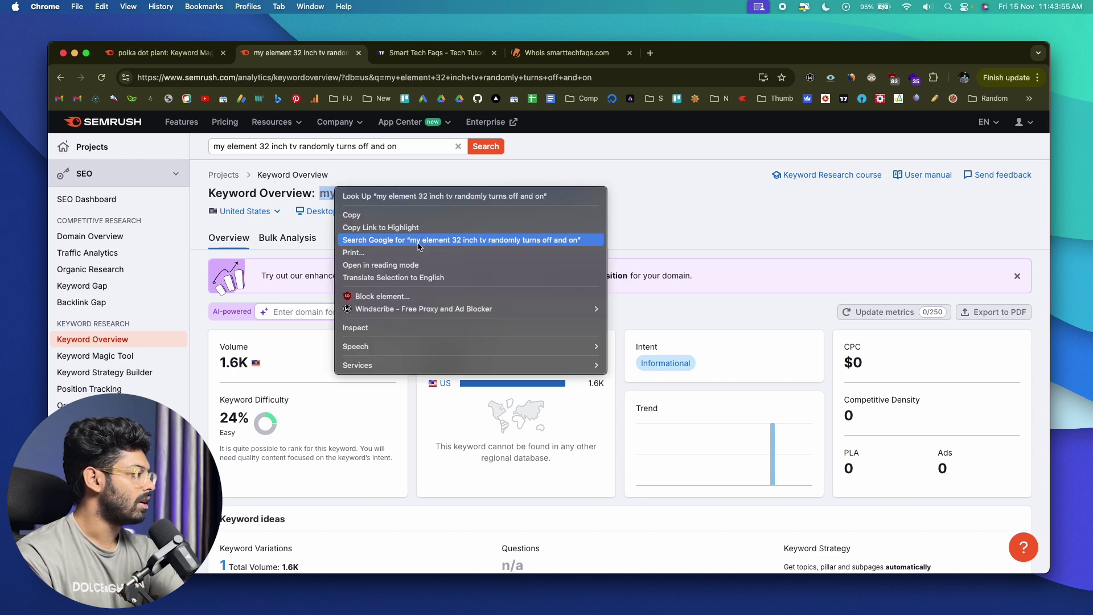
{"action": "left_click", "coordinate": [418, 247]}
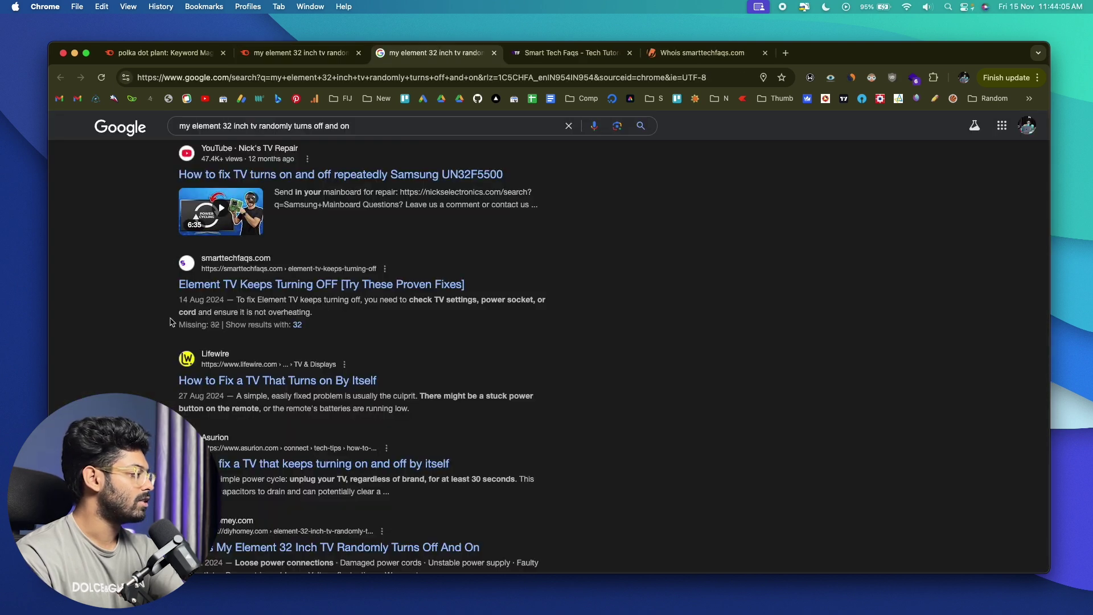
Go back to the smarttechfaqs.com organic positions and browse more of the keywords it ranks for.
{"action": "left_click", "coordinate": [301, 52]}
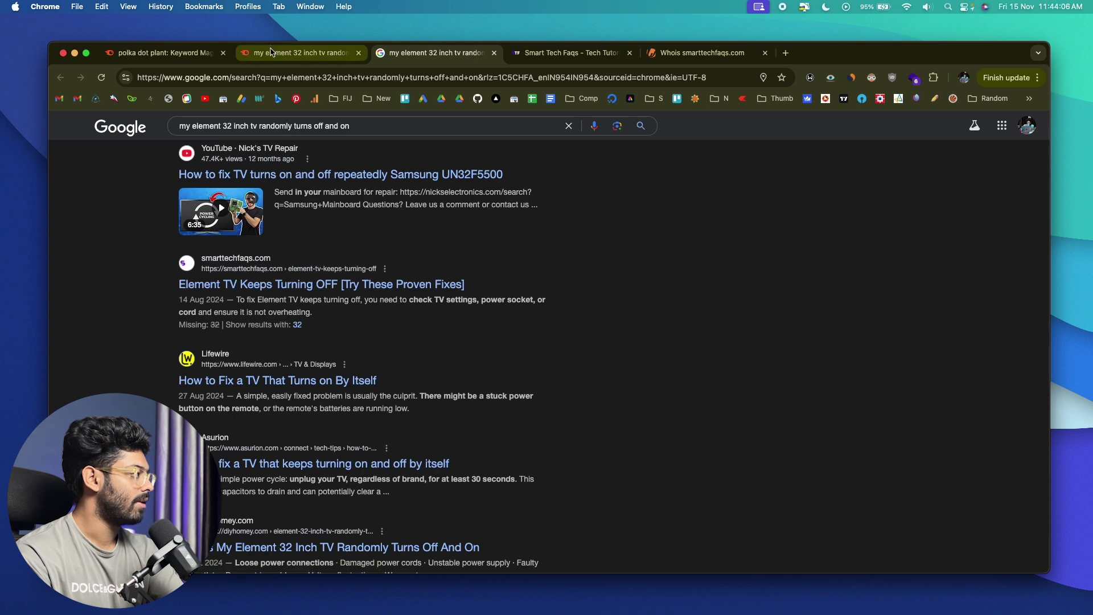
{"action": "left_click", "coordinate": [62, 78]}
{"action": "scroll", "coordinate": [313, 250], "scroll_direction": "down", "scroll_amount": 10}
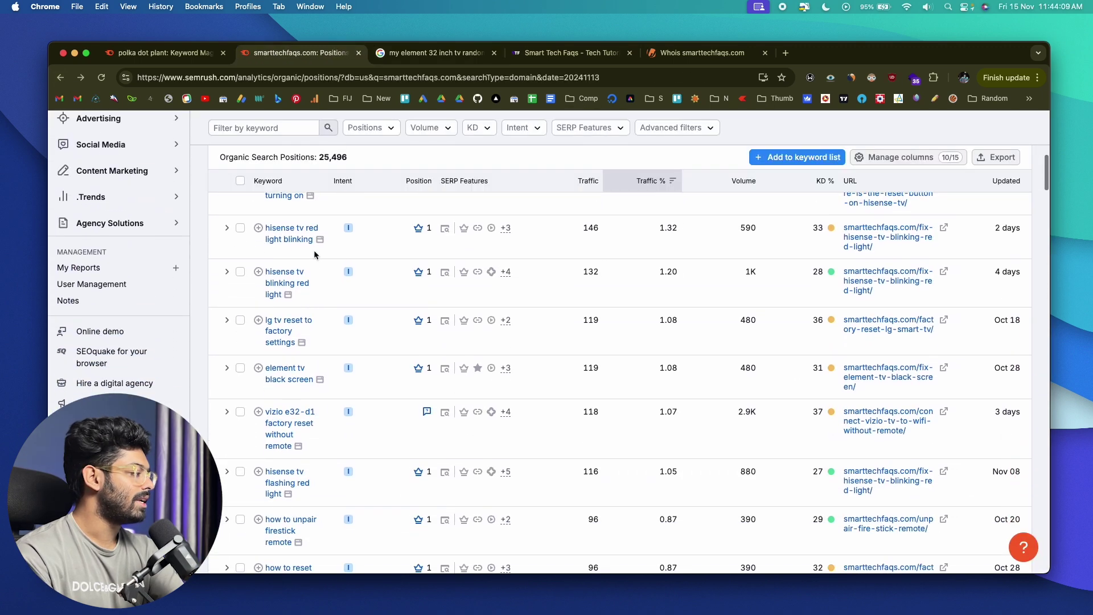
{"action": "scroll", "coordinate": [273, 320], "scroll_direction": "down", "scroll_amount": 6}
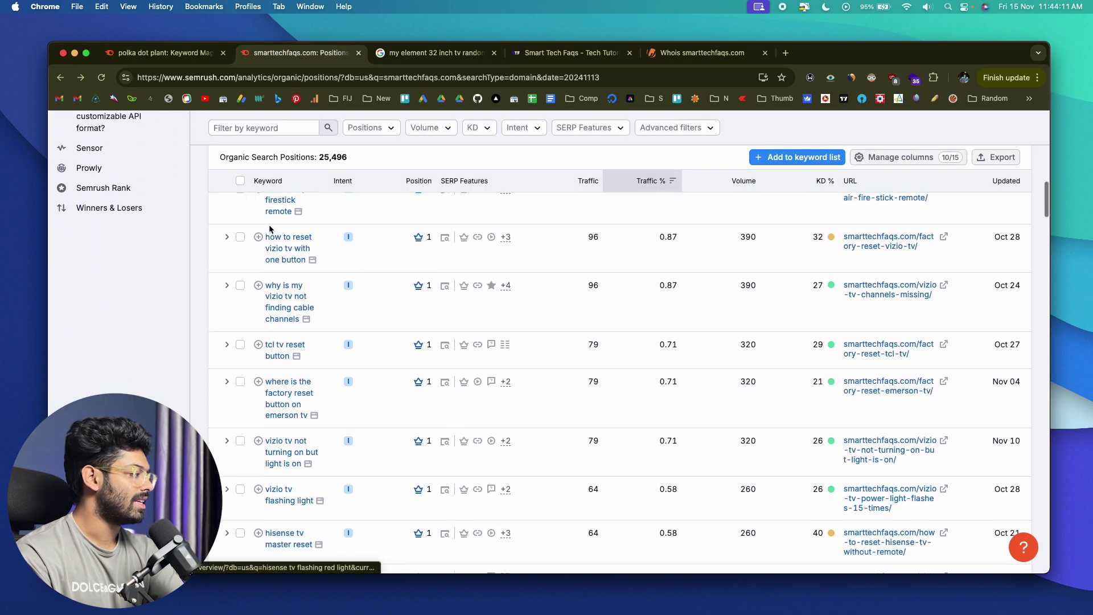
{"action": "scroll", "coordinate": [285, 326], "scroll_direction": "up", "scroll_amount": 5}
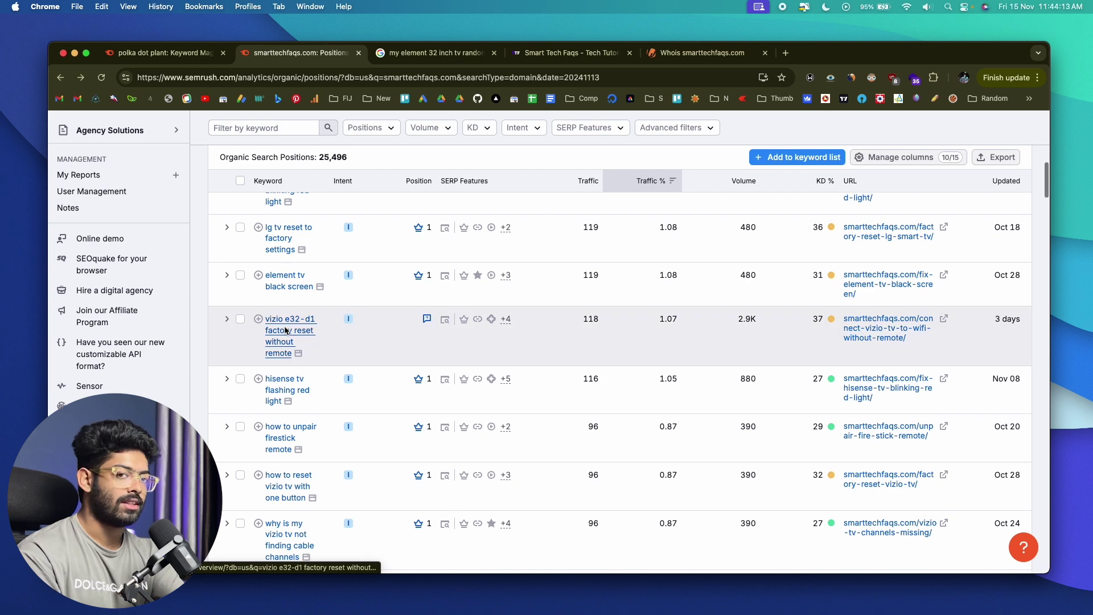
{"action": "scroll", "coordinate": [286, 330], "scroll_direction": "up", "scroll_amount": 10}
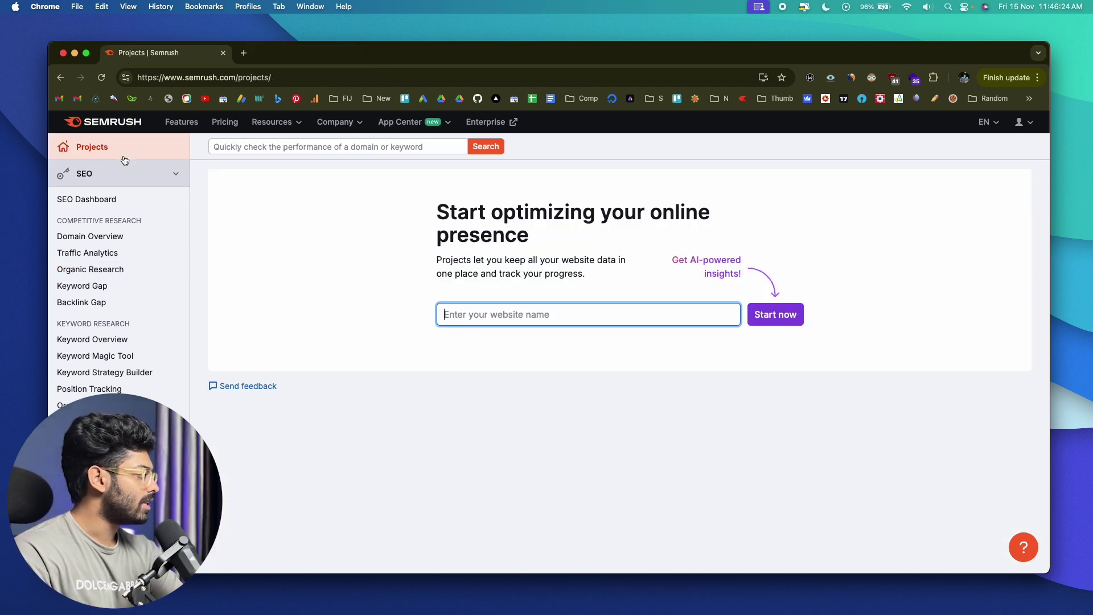
{"action": "left_click", "coordinate": [96, 238]}
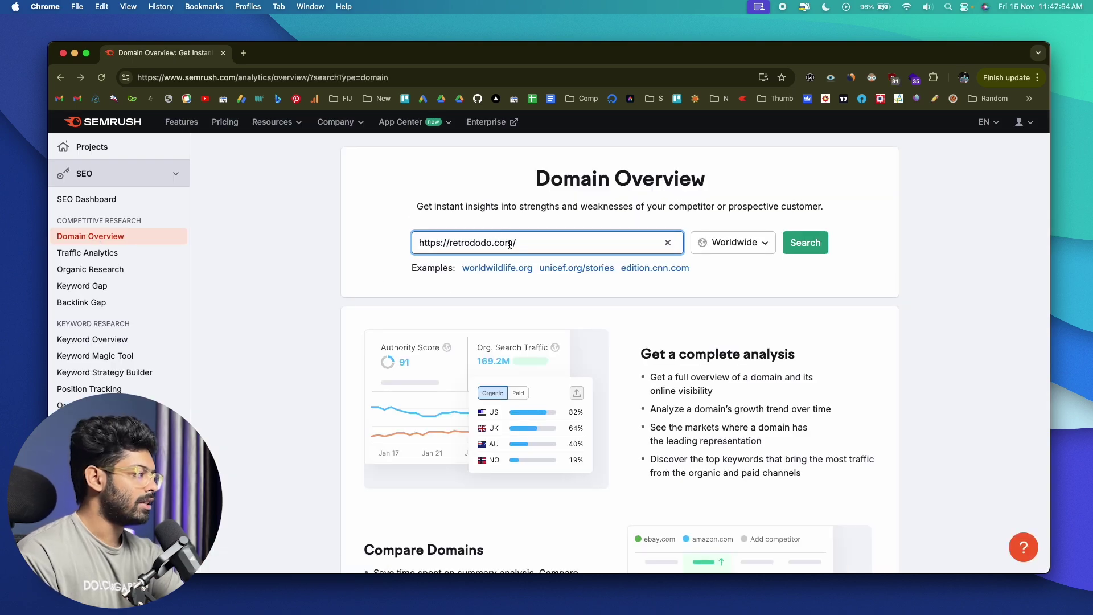
{"action": "left_click", "coordinate": [817, 251]}
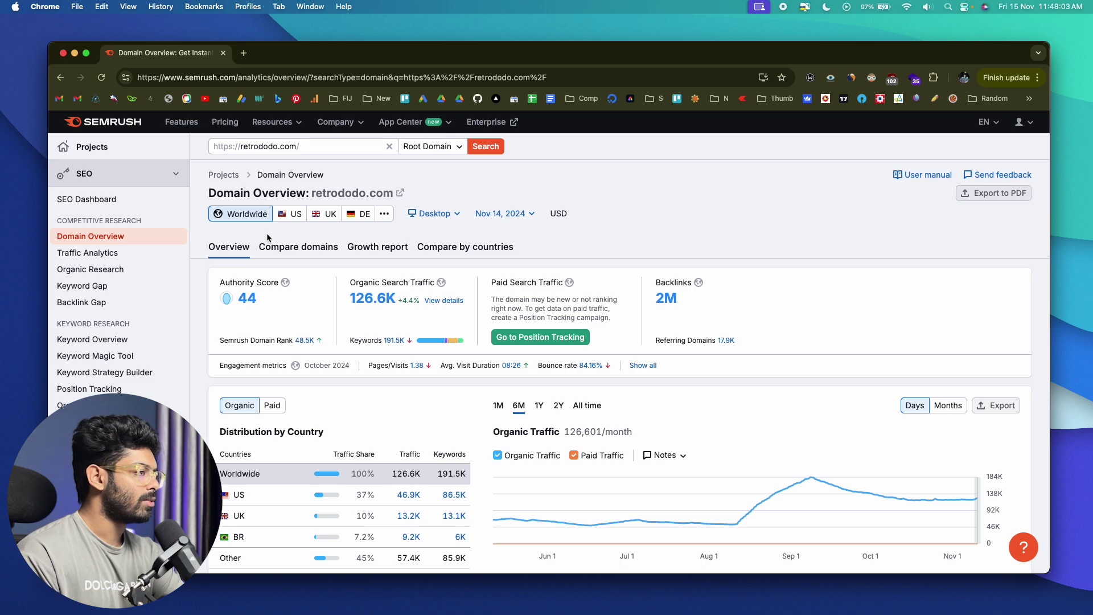
{"action": "scroll", "coordinate": [392, 191], "scroll_direction": "down", "scroll_amount": 1}
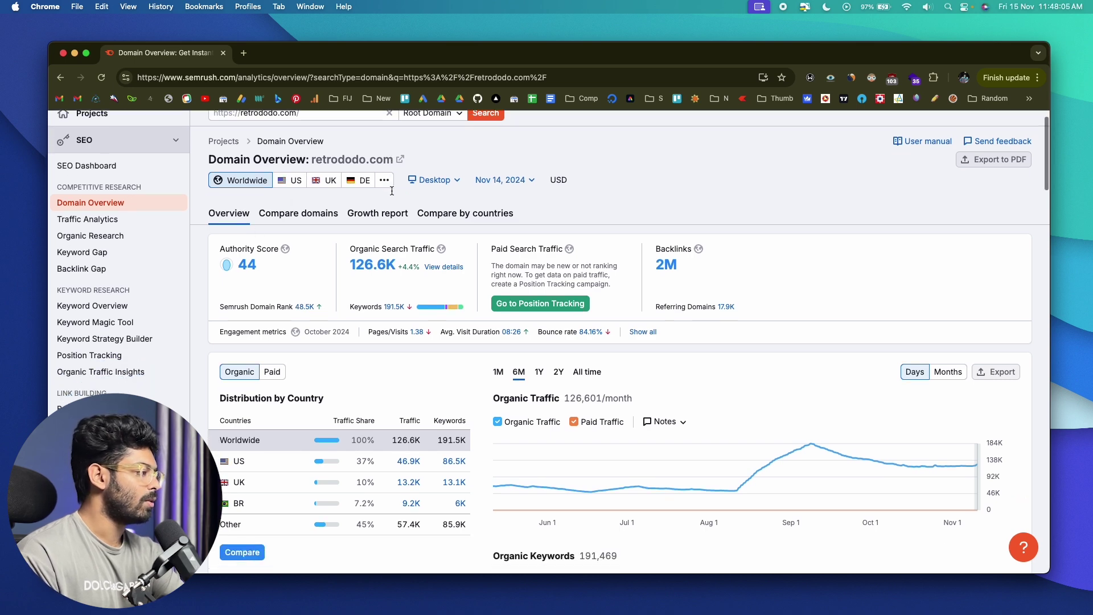
{"action": "scroll", "coordinate": [391, 191], "scroll_direction": "down", "scroll_amount": 1}
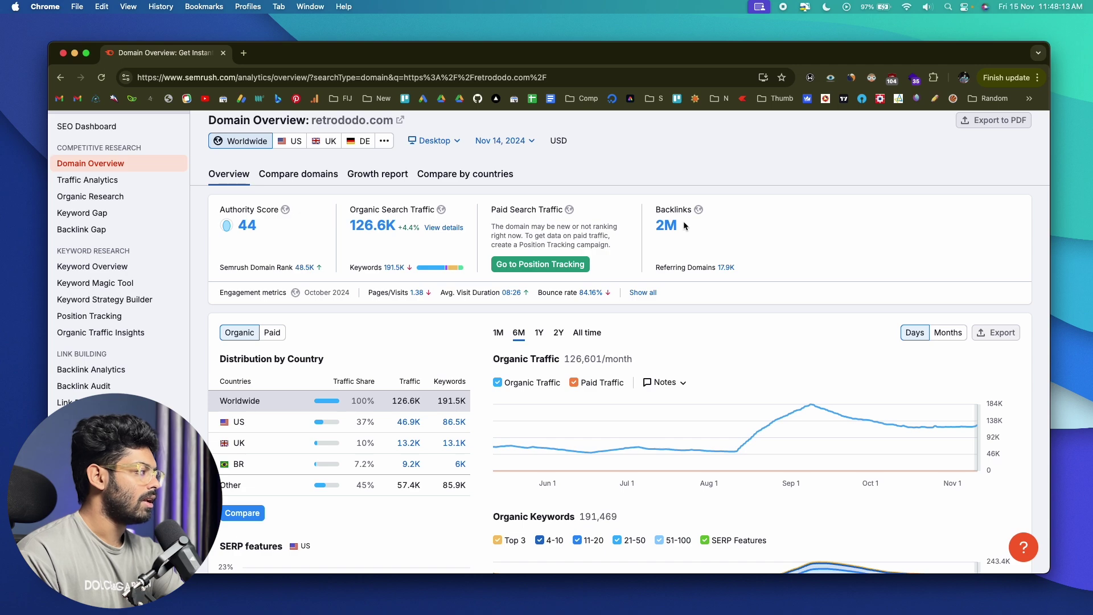
{"action": "scroll", "coordinate": [683, 226], "scroll_direction": "up", "scroll_amount": 1}
{"action": "scroll", "coordinate": [441, 206], "scroll_direction": "down", "scroll_amount": 10}
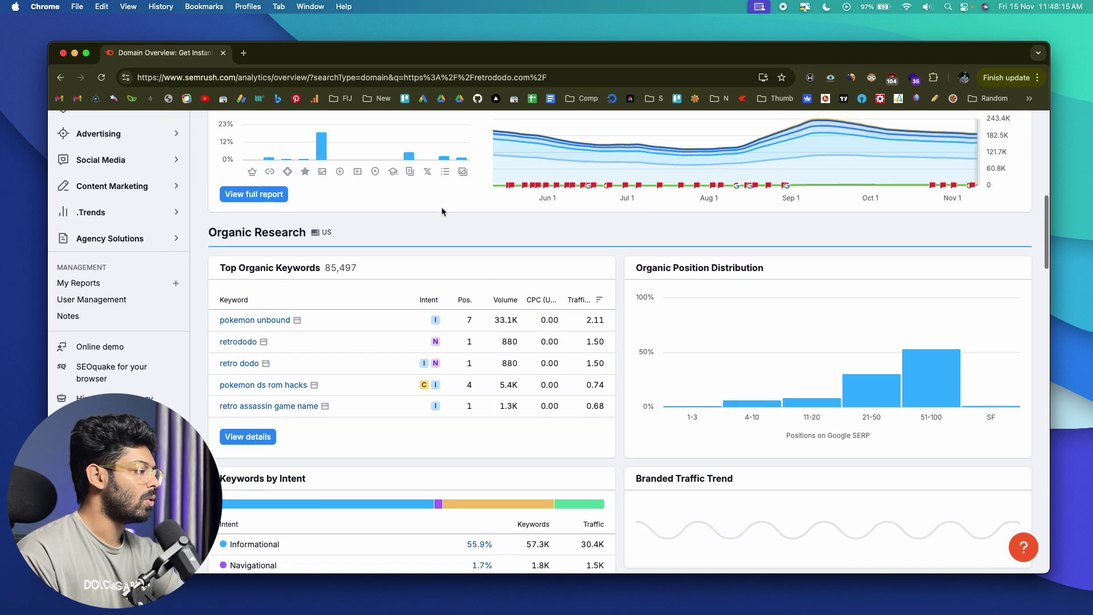
{"action": "scroll", "coordinate": [442, 207], "scroll_direction": "up", "scroll_amount": 15}
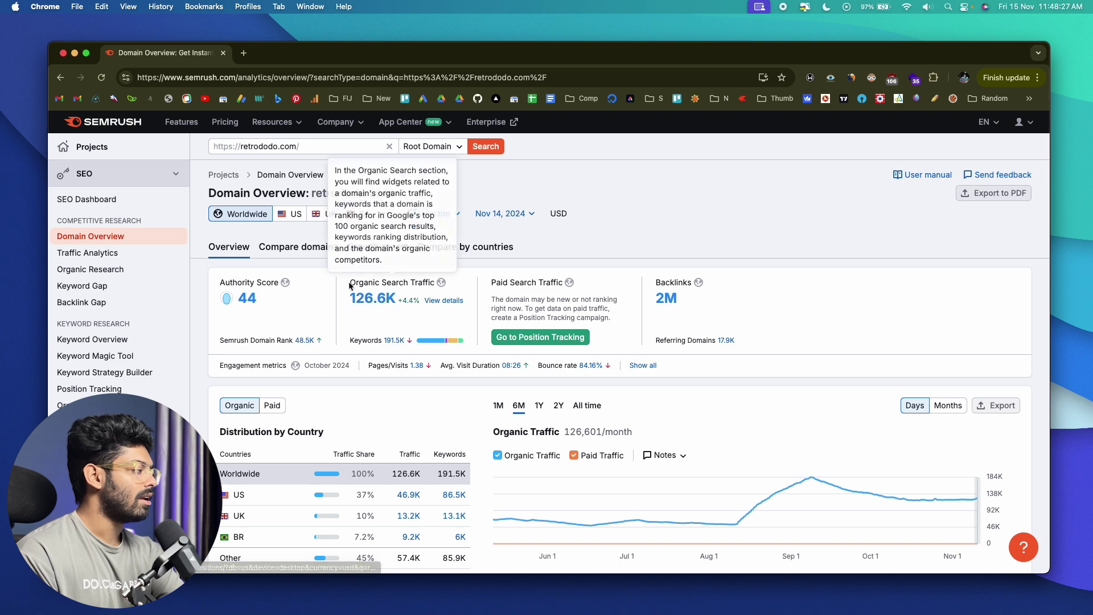
Examine retrododo.com's traffic by country, organic traffic and keyword trends, top organic keywords, keyword intent and main competitors.
{"action": "scroll", "coordinate": [386, 300], "scroll_direction": "down", "scroll_amount": 5}
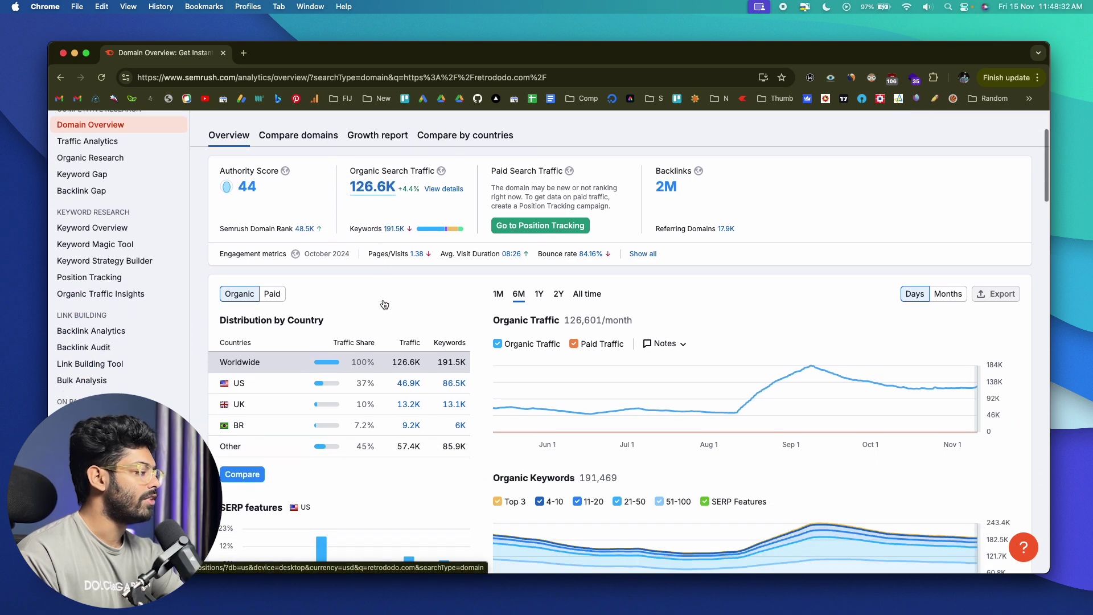
{"action": "scroll", "coordinate": [307, 265], "scroll_direction": "down", "scroll_amount": 2}
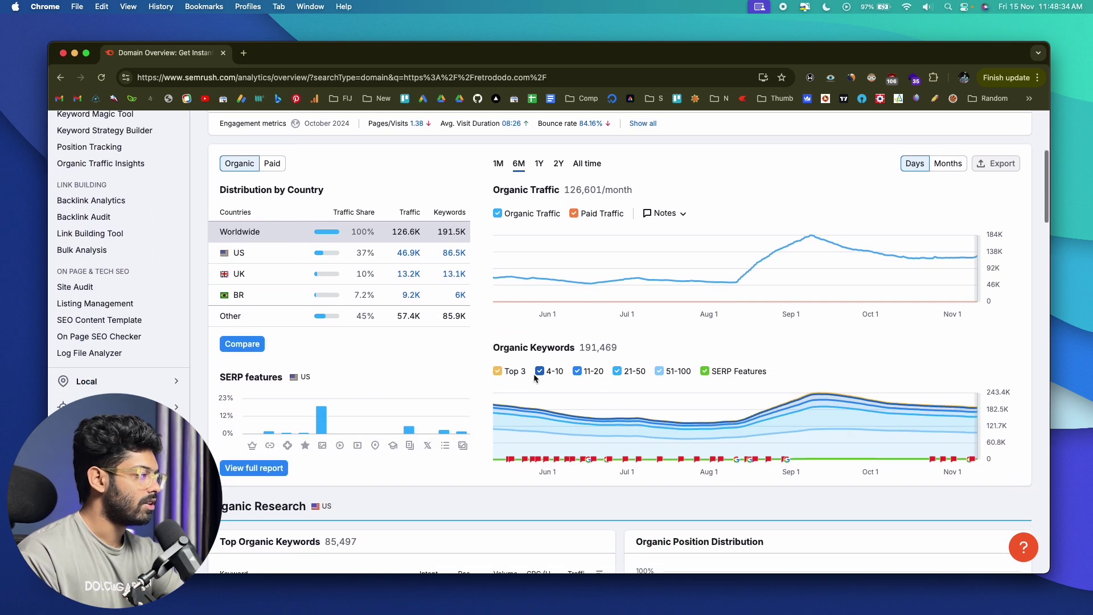
{"action": "scroll", "coordinate": [378, 276], "scroll_direction": "down", "scroll_amount": 3}
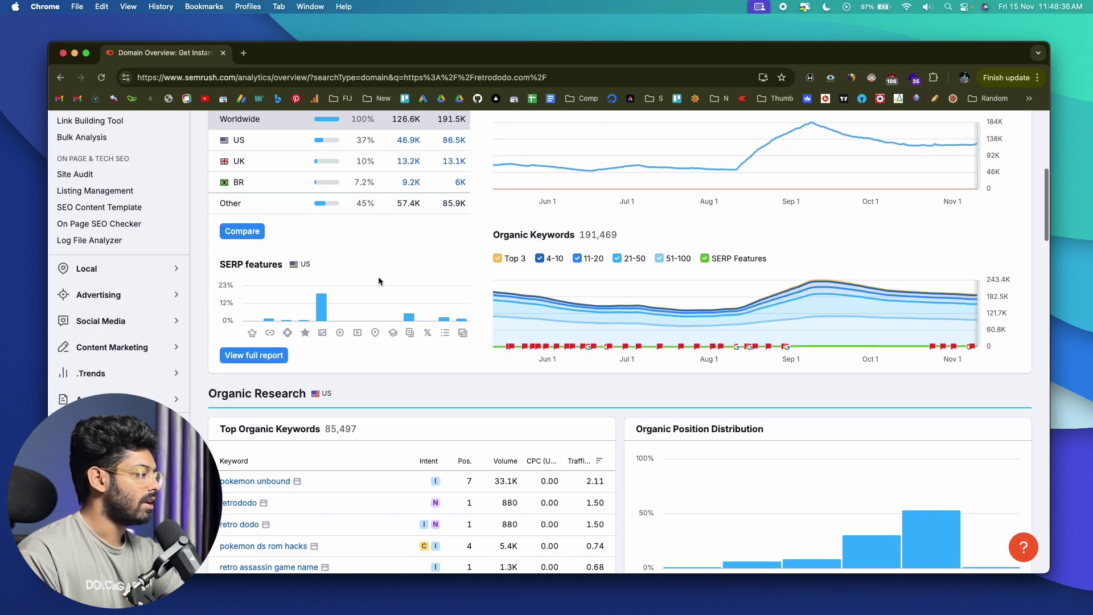
{"action": "scroll", "coordinate": [274, 279], "scroll_direction": "down", "scroll_amount": 6}
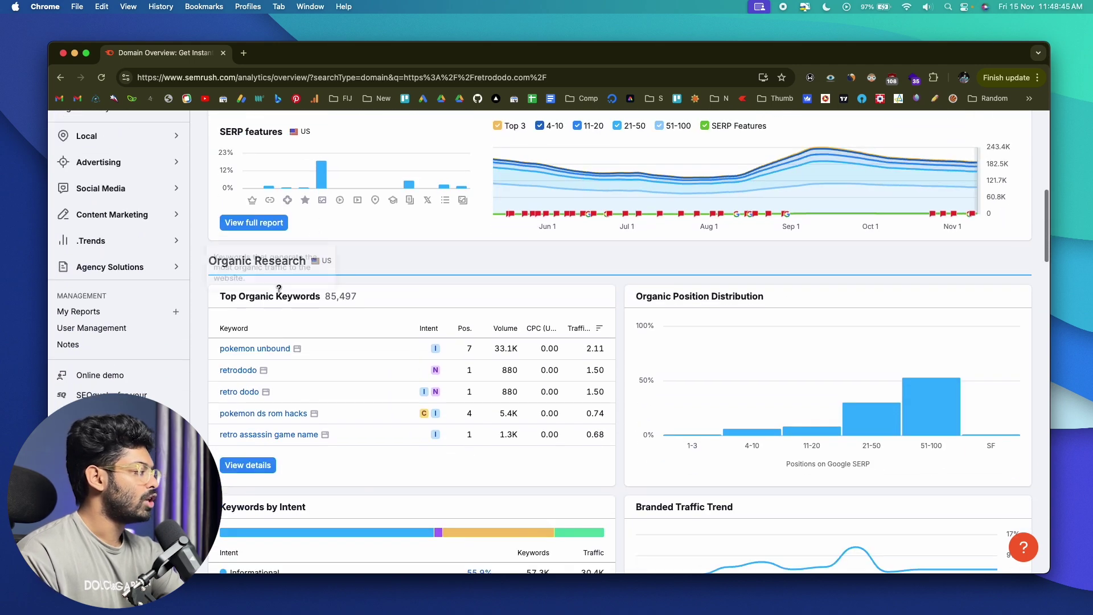
{"action": "scroll", "coordinate": [279, 288], "scroll_direction": "down", "scroll_amount": 15}
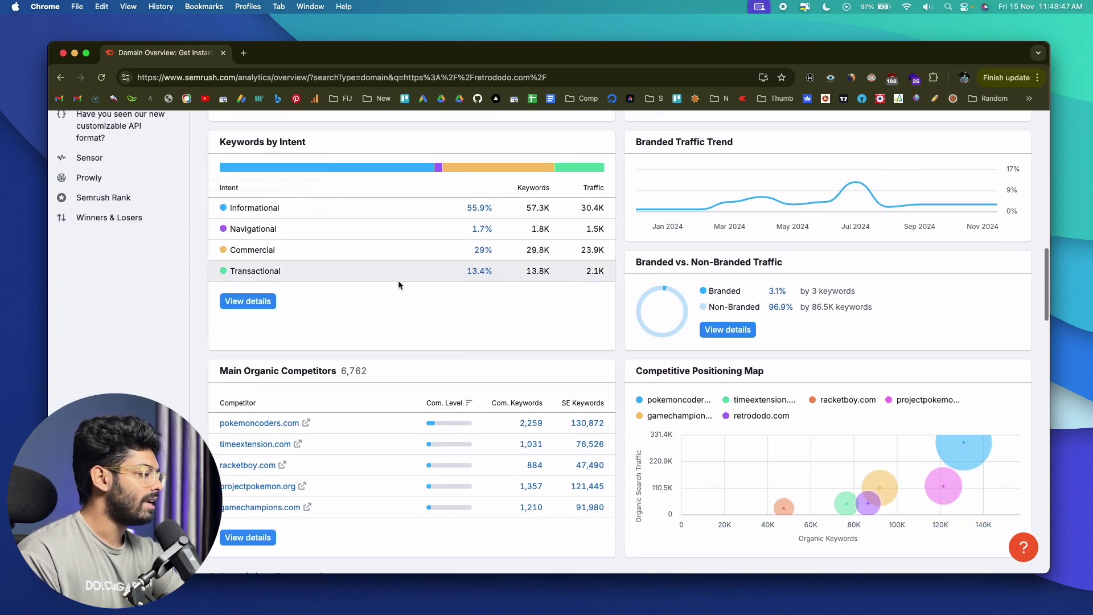
{"action": "scroll", "coordinate": [398, 281], "scroll_direction": "up", "scroll_amount": 20}
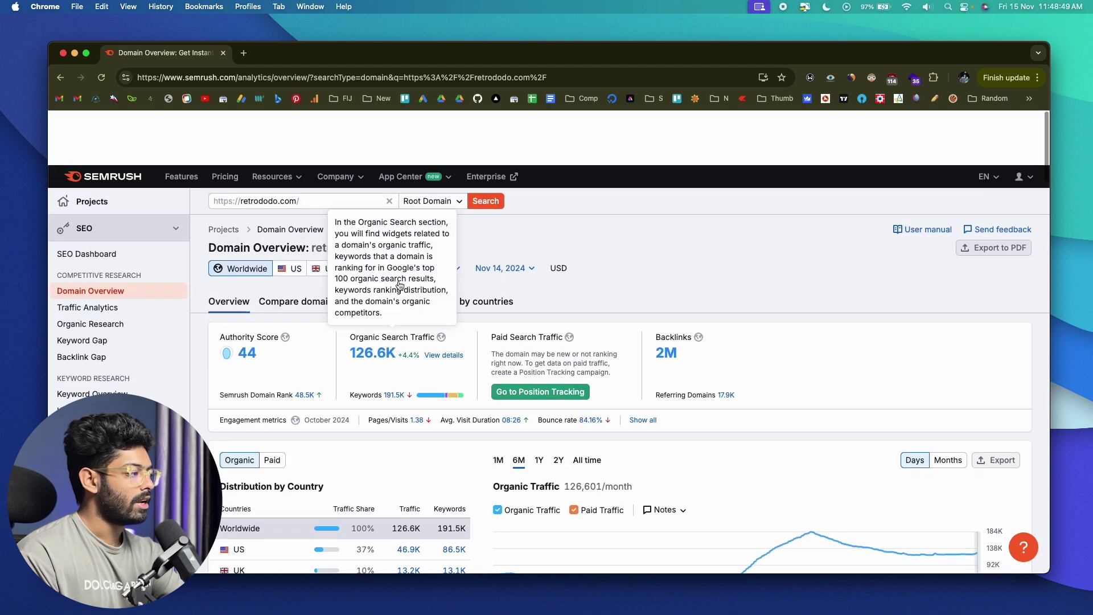
Open the backlinks report for retrododo.com and examine its backlink types, link attributes and the linking source pages.
{"action": "left_click", "coordinate": [667, 301]}
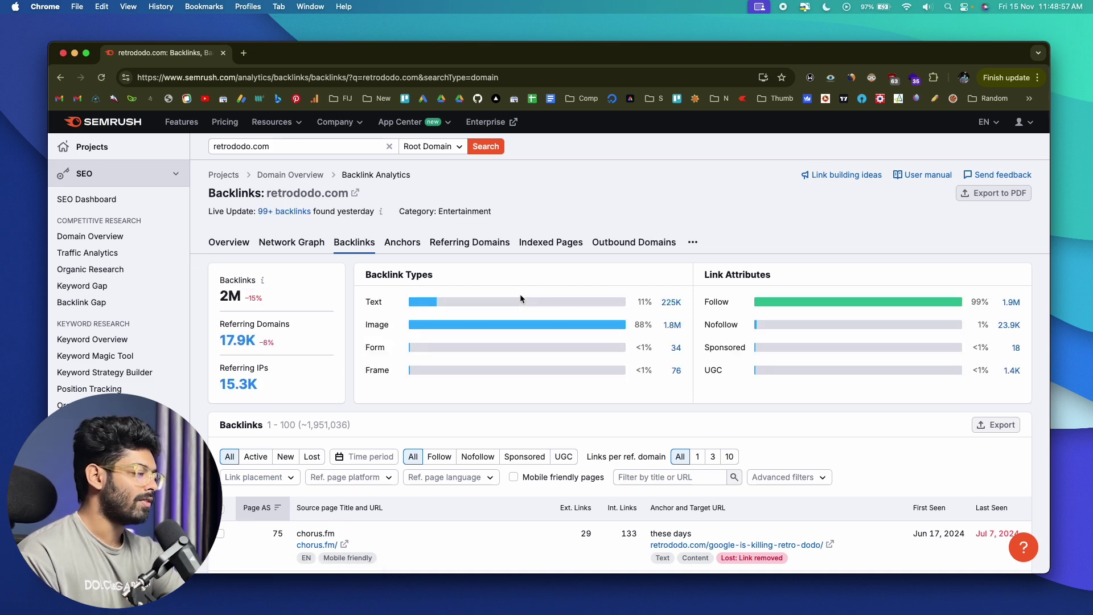
{"action": "scroll", "coordinate": [520, 294], "scroll_direction": "down", "scroll_amount": 2}
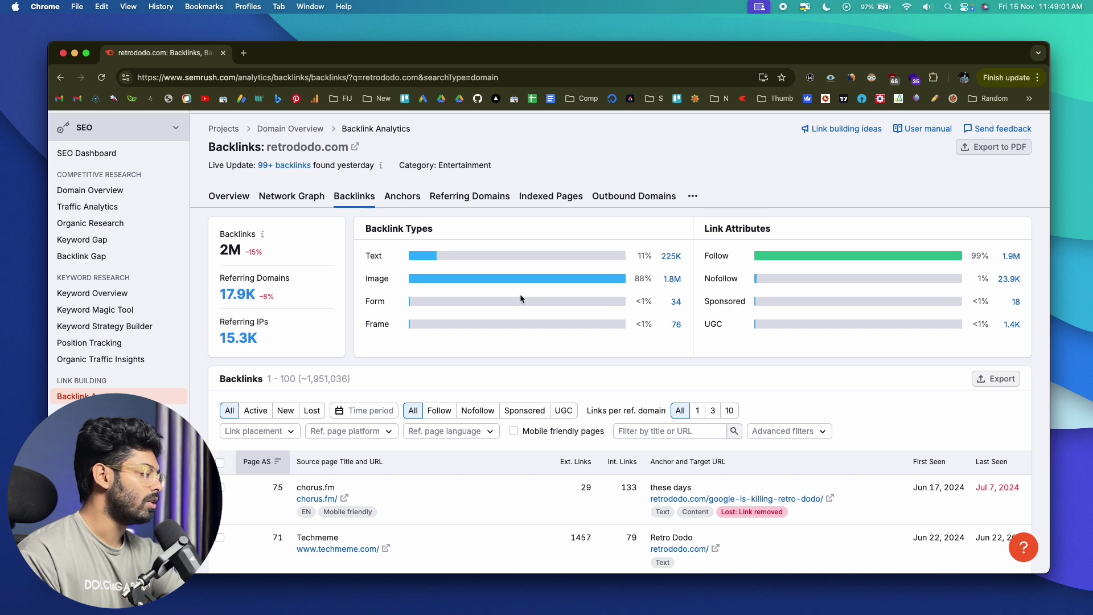
{"action": "scroll", "coordinate": [521, 294], "scroll_direction": "down", "scroll_amount": 2}
{"action": "scroll", "coordinate": [520, 294], "scroll_direction": "up", "scroll_amount": 3}
{"action": "scroll", "coordinate": [521, 294], "scroll_direction": "down", "scroll_amount": 5}
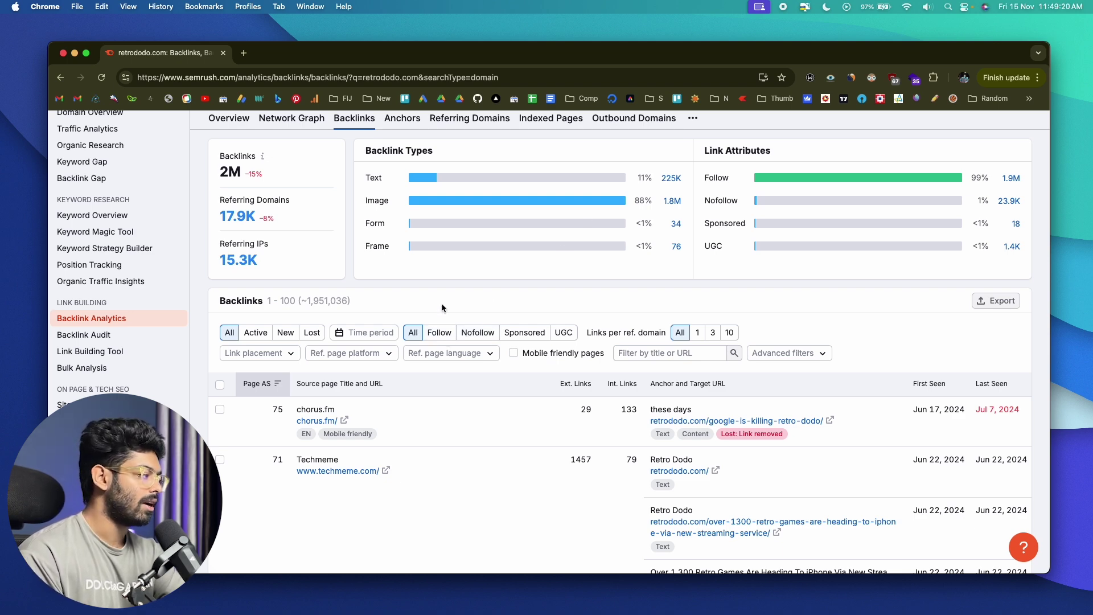
{"action": "scroll", "coordinate": [442, 304], "scroll_direction": "down", "scroll_amount": 1}
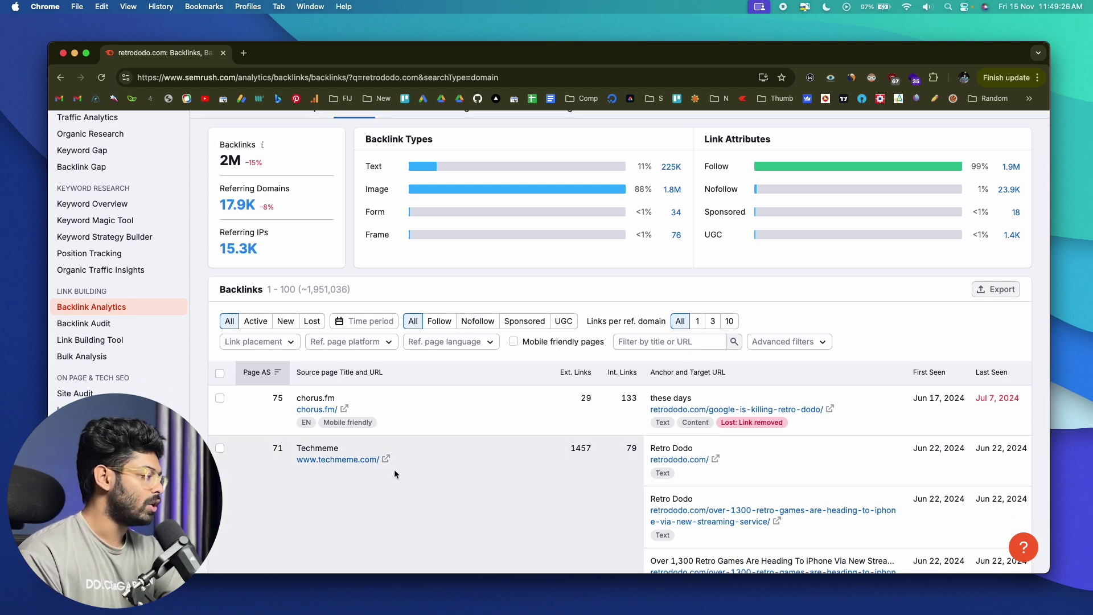
{"action": "scroll", "coordinate": [480, 390], "scroll_direction": "down", "scroll_amount": 4}
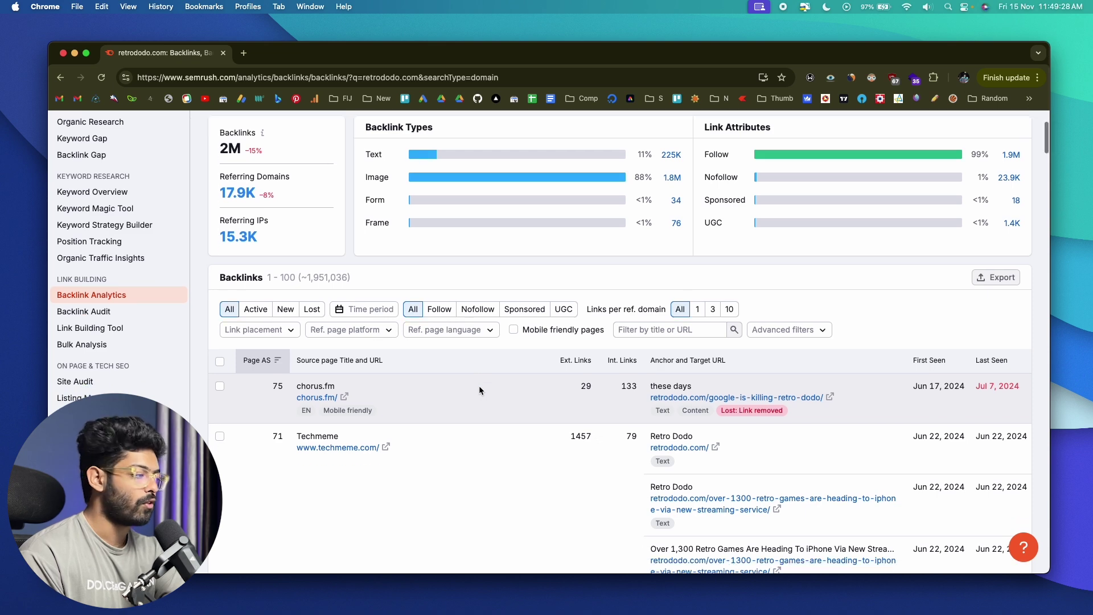
{"action": "scroll", "coordinate": [479, 391], "scroll_direction": "up", "scroll_amount": 3}
{"action": "scroll", "coordinate": [479, 385], "scroll_direction": "up", "scroll_amount": 5}
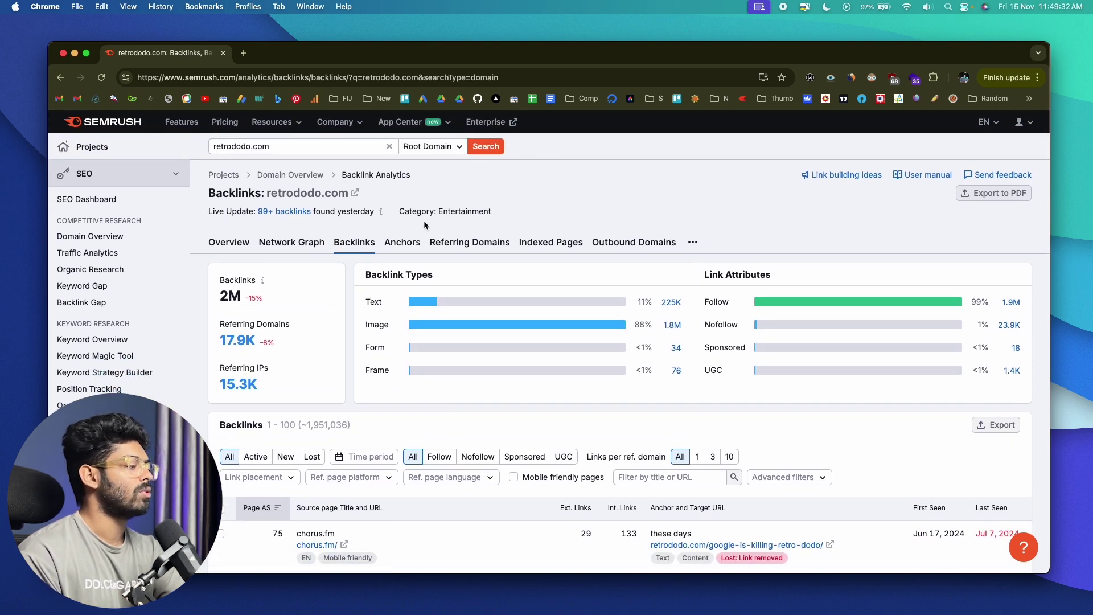
{"action": "scroll", "coordinate": [424, 225], "scroll_direction": "down", "scroll_amount": 10}
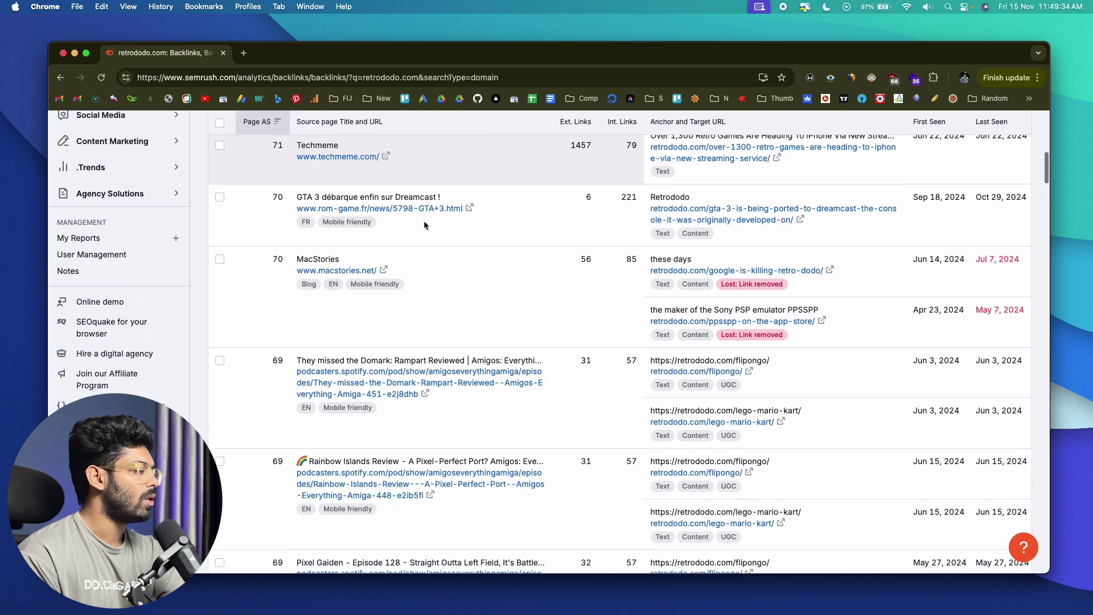
Examine retrododo.com's linking source pages, their authority scores and their anchors down to the es.gizmodo.com emulator article.
{"action": "scroll", "coordinate": [424, 225], "scroll_direction": "down", "scroll_amount": 5}
{"action": "scroll", "coordinate": [424, 225], "scroll_direction": "up", "scroll_amount": 6}
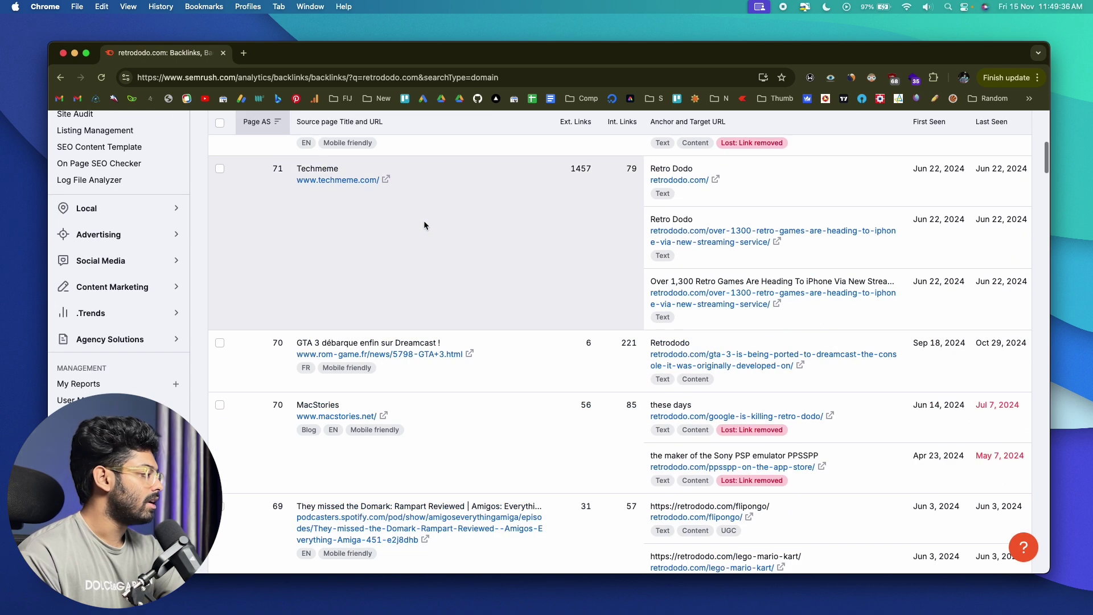
{"action": "scroll", "coordinate": [424, 225], "scroll_direction": "up", "scroll_amount": 1}
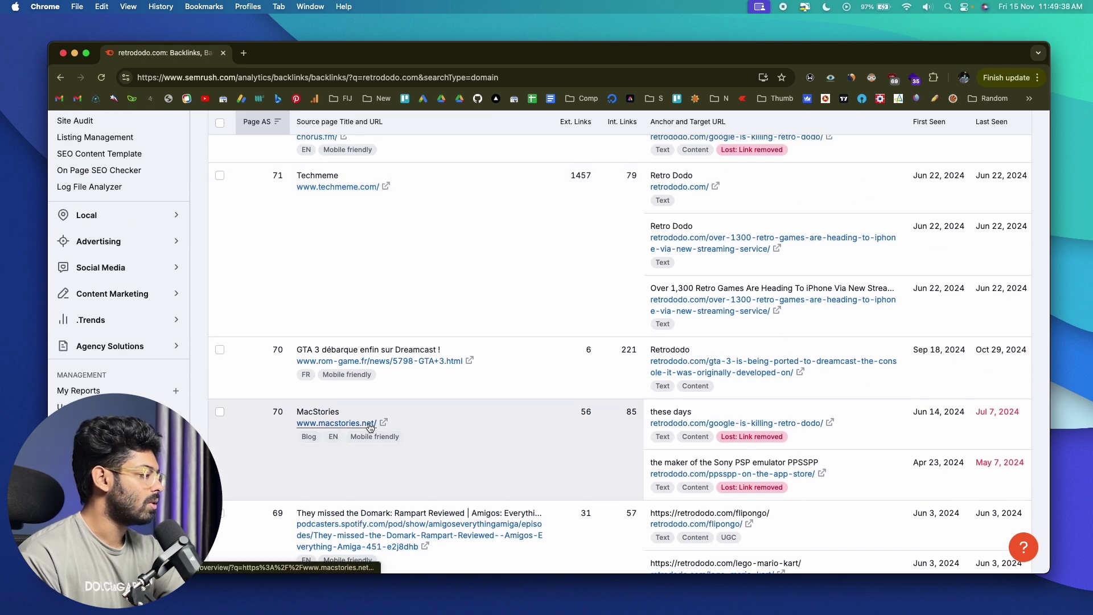
{"action": "scroll", "coordinate": [375, 365], "scroll_direction": "up", "scroll_amount": 1}
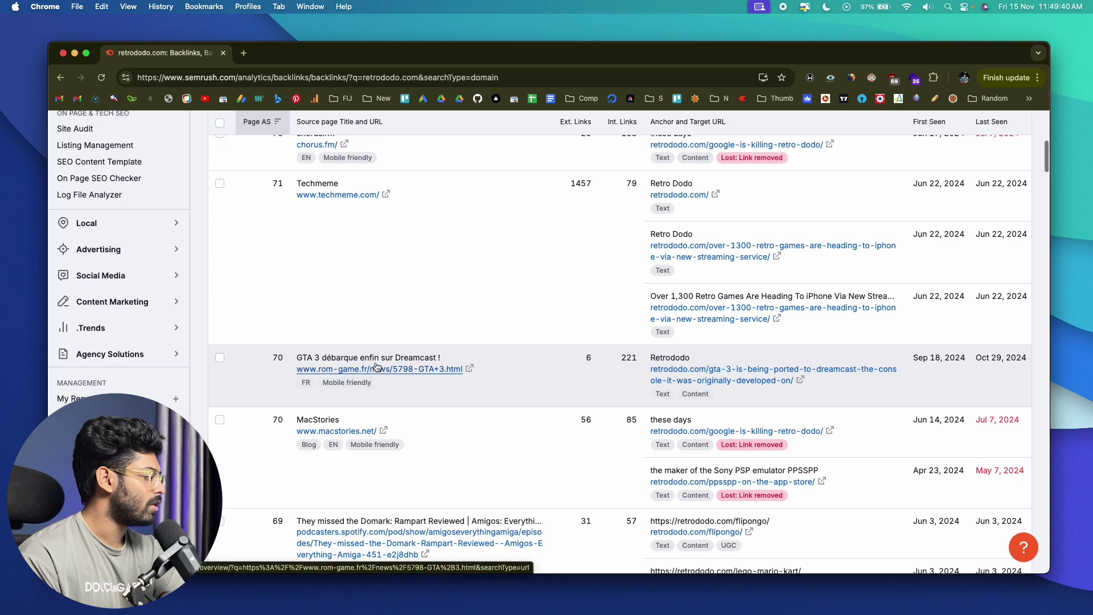
{"action": "scroll", "coordinate": [366, 277], "scroll_direction": "up", "scroll_amount": 3}
{"action": "scroll", "coordinate": [356, 257], "scroll_direction": "down", "scroll_amount": 15}
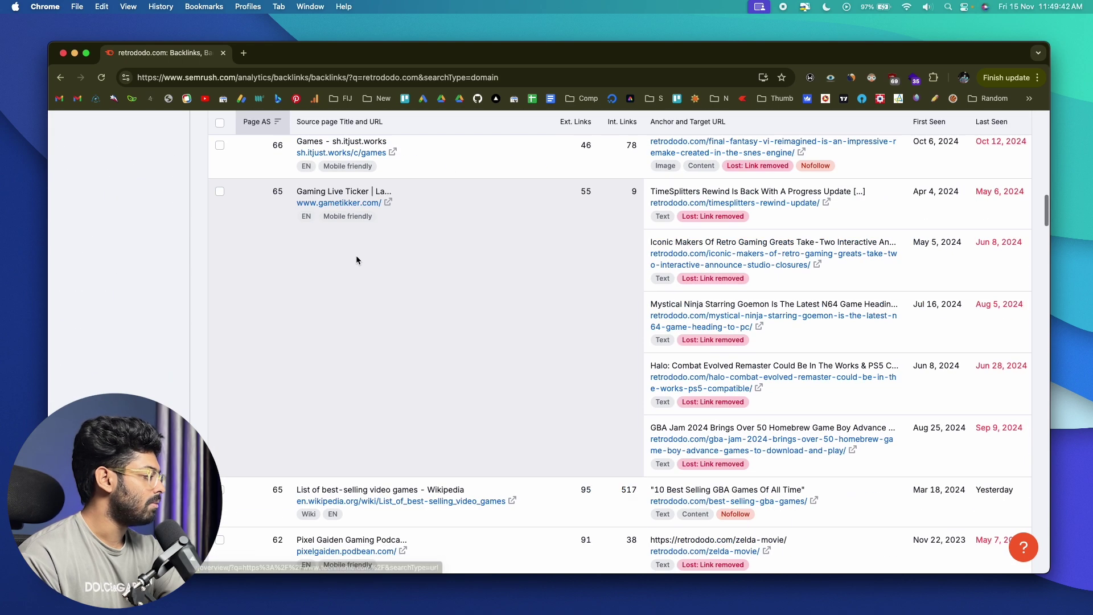
{"action": "scroll", "coordinate": [357, 260], "scroll_direction": "down", "scroll_amount": 5}
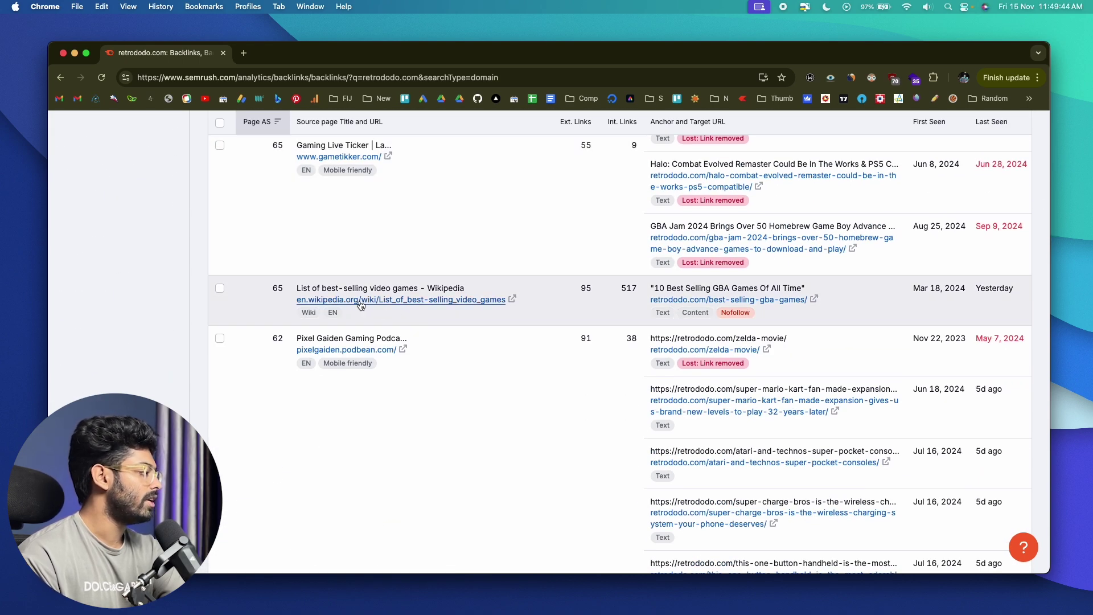
{"action": "scroll", "coordinate": [370, 303], "scroll_direction": "down", "scroll_amount": 15}
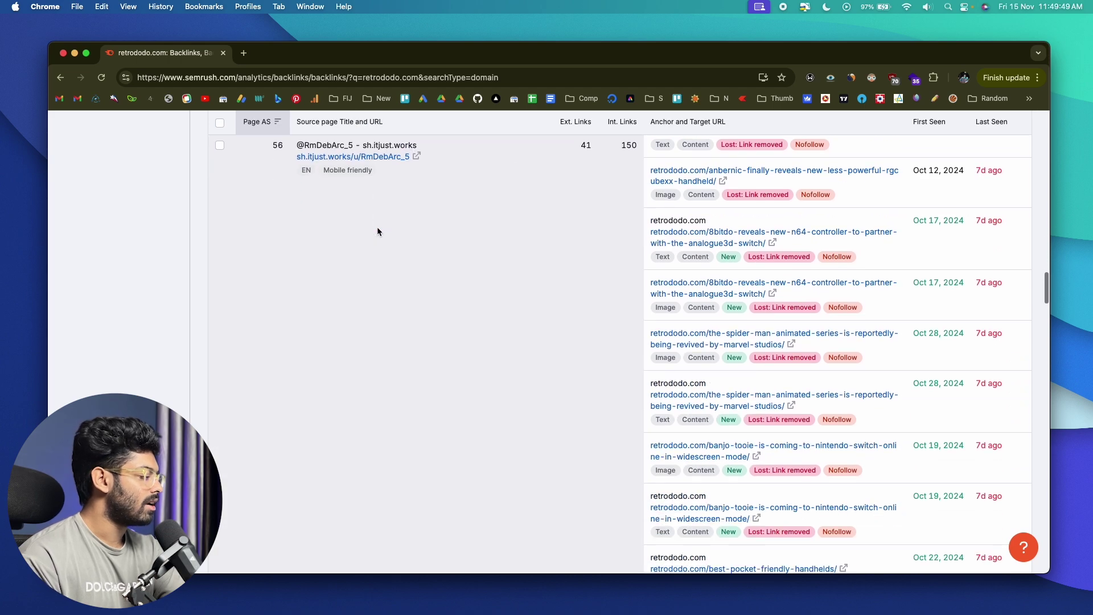
{"action": "scroll", "coordinate": [378, 231], "scroll_direction": "down", "scroll_amount": 10}
{"action": "scroll", "coordinate": [377, 228], "scroll_direction": "down", "scroll_amount": 10}
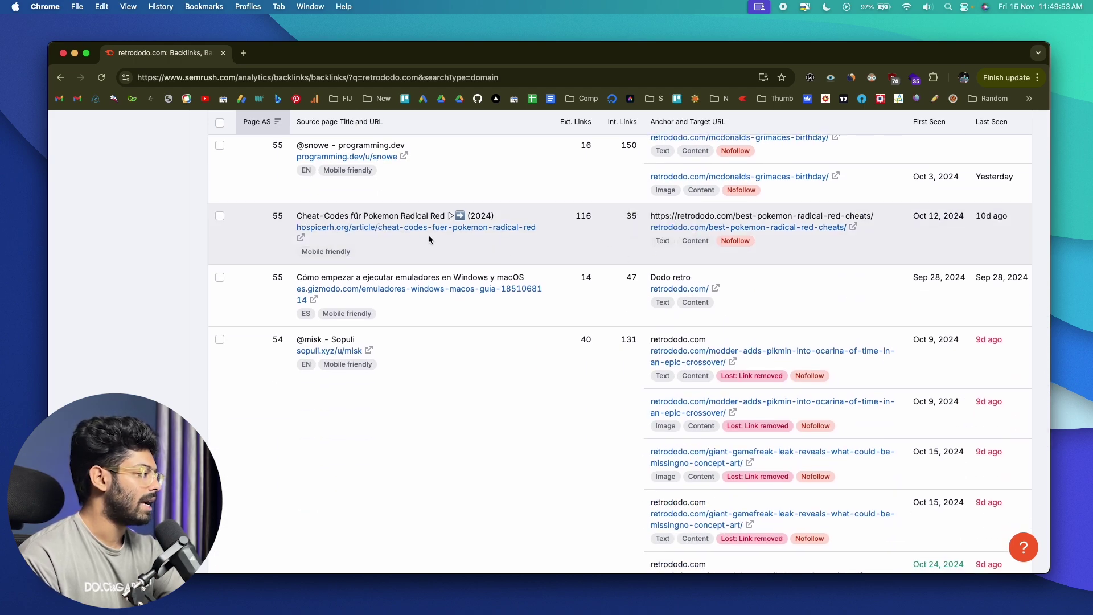
{"action": "scroll", "coordinate": [402, 254], "scroll_direction": "down", "scroll_amount": 1}
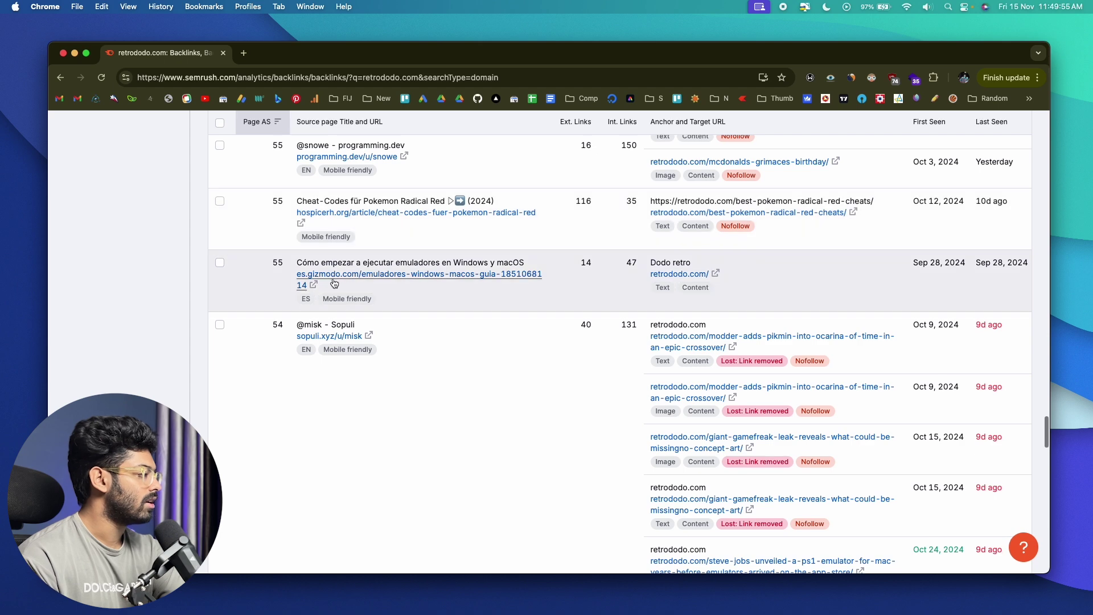
Open the es.gizmodo.com emulator article, find its Dodo Retro link and inspect the link's HTML code.
{"action": "left_click", "coordinate": [315, 286]}
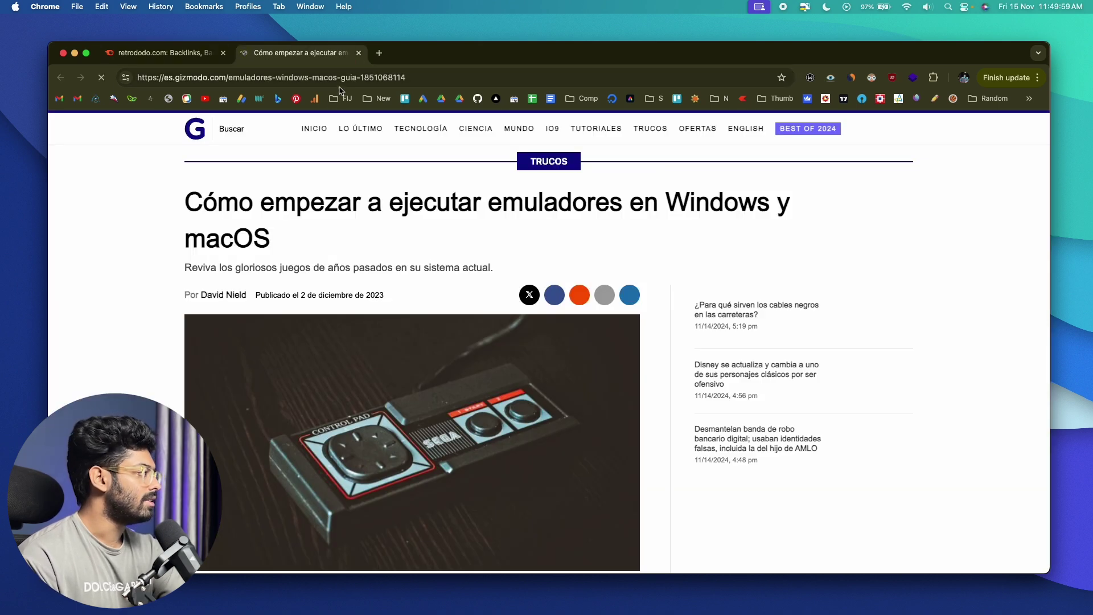
{"action": "scroll", "coordinate": [309, 208], "scroll_direction": "down", "scroll_amount": 7}
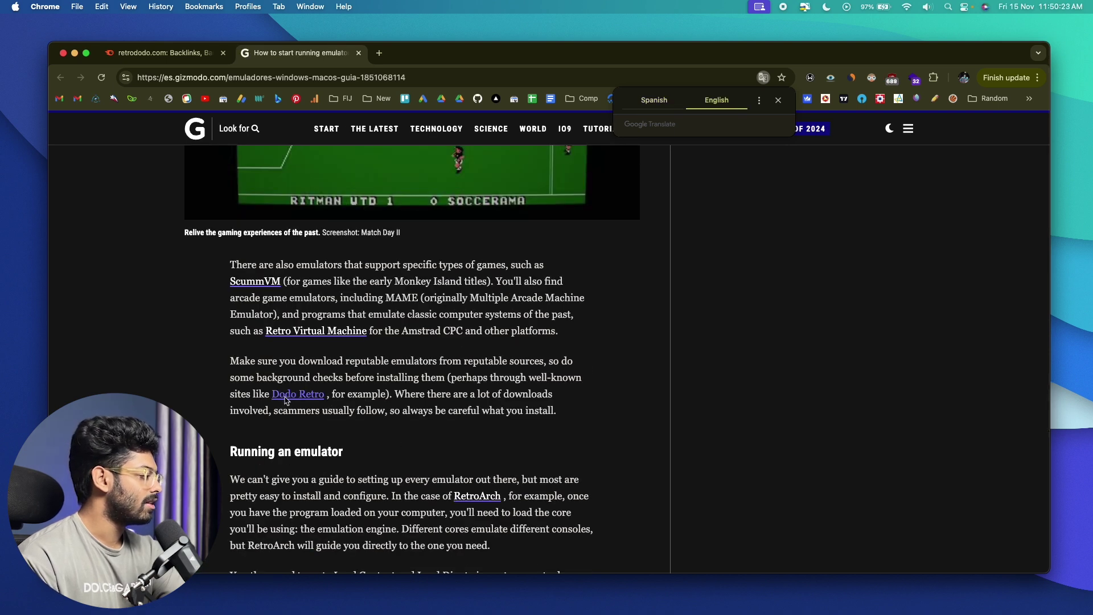
{"action": "right_click", "coordinate": [287, 401]}
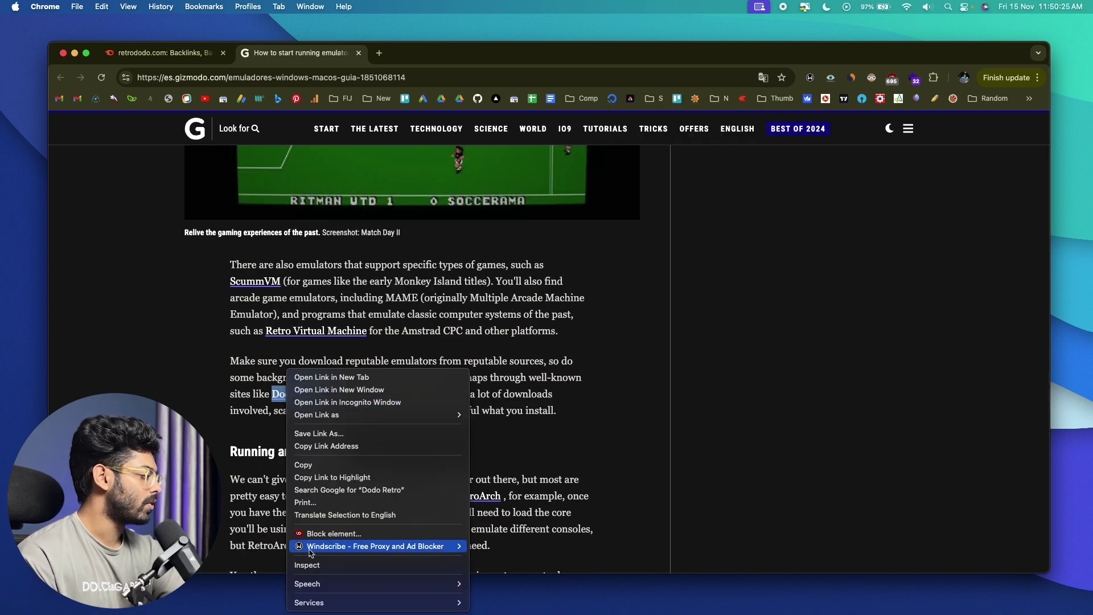
{"action": "left_click", "coordinate": [307, 565]}
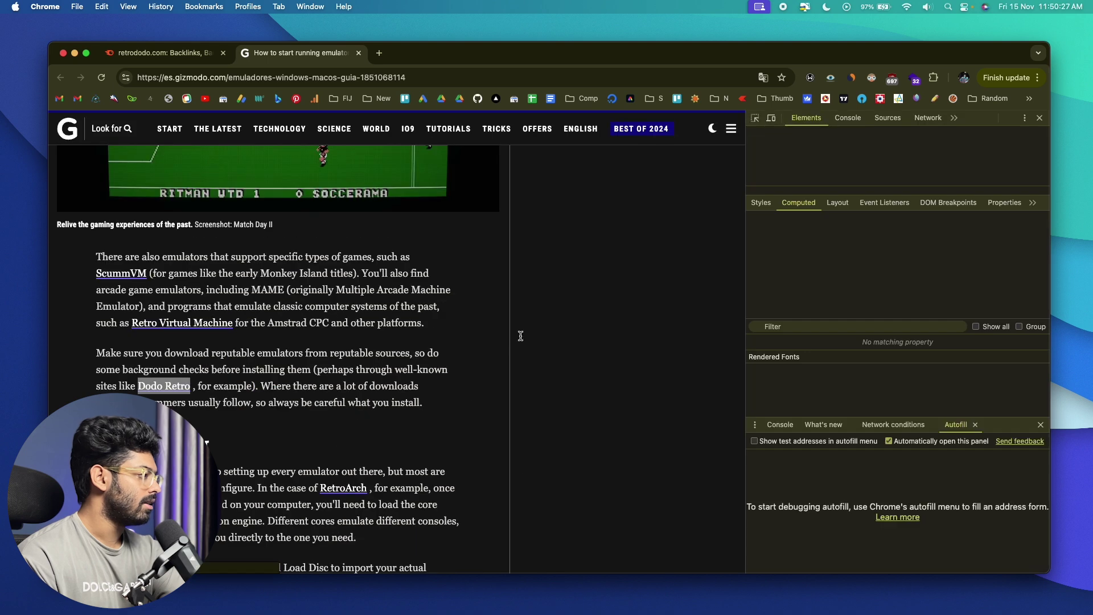
{"action": "left_click_drag", "start_coordinate": [820, 196], "coordinate": [820, 307]}
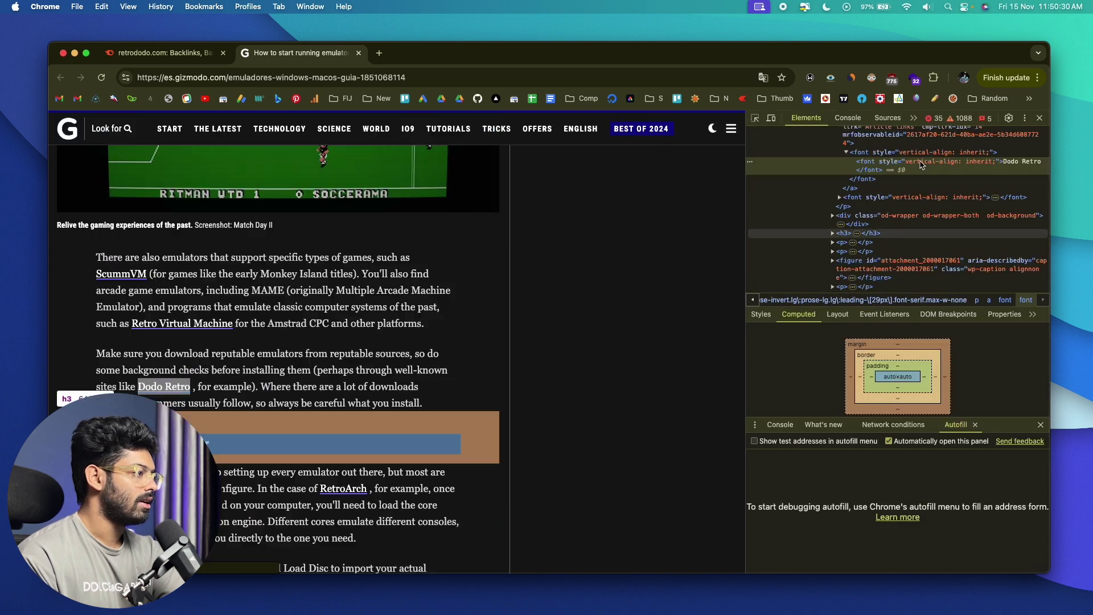
{"action": "left_click", "coordinate": [755, 118]}
{"action": "left_click", "coordinate": [163, 393]}
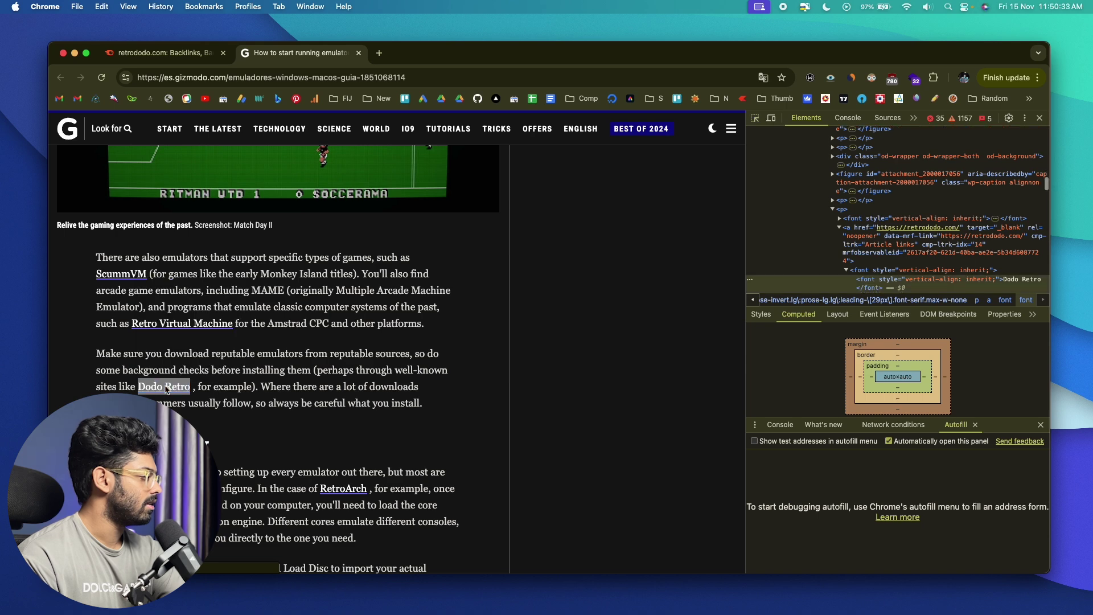
{"action": "scroll", "coordinate": [852, 244], "scroll_direction": "down", "scroll_amount": 1}
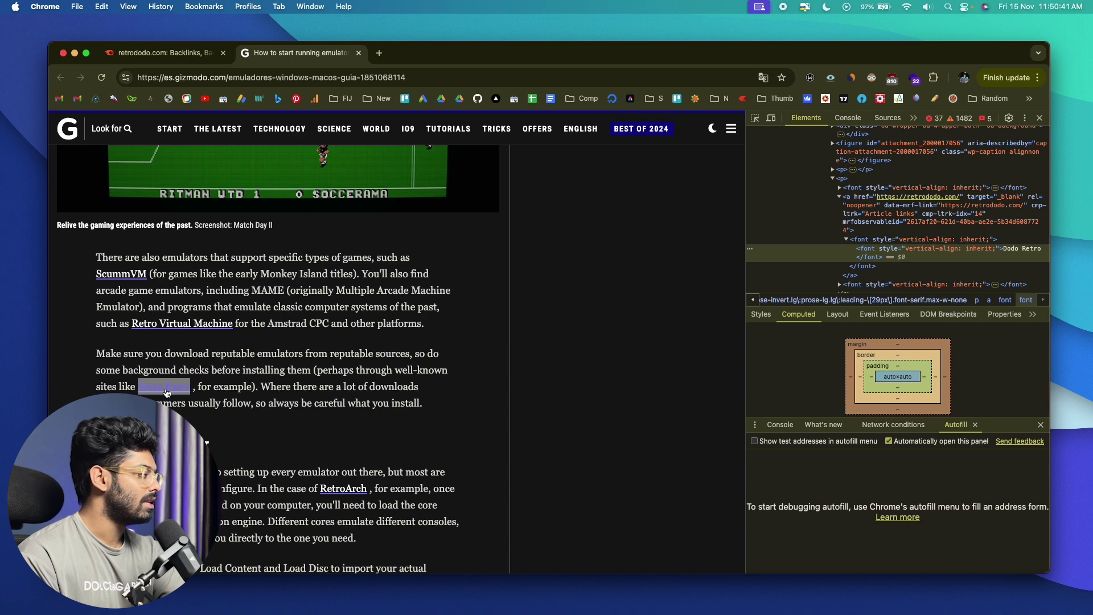
{"action": "left_click", "coordinate": [1039, 118]}
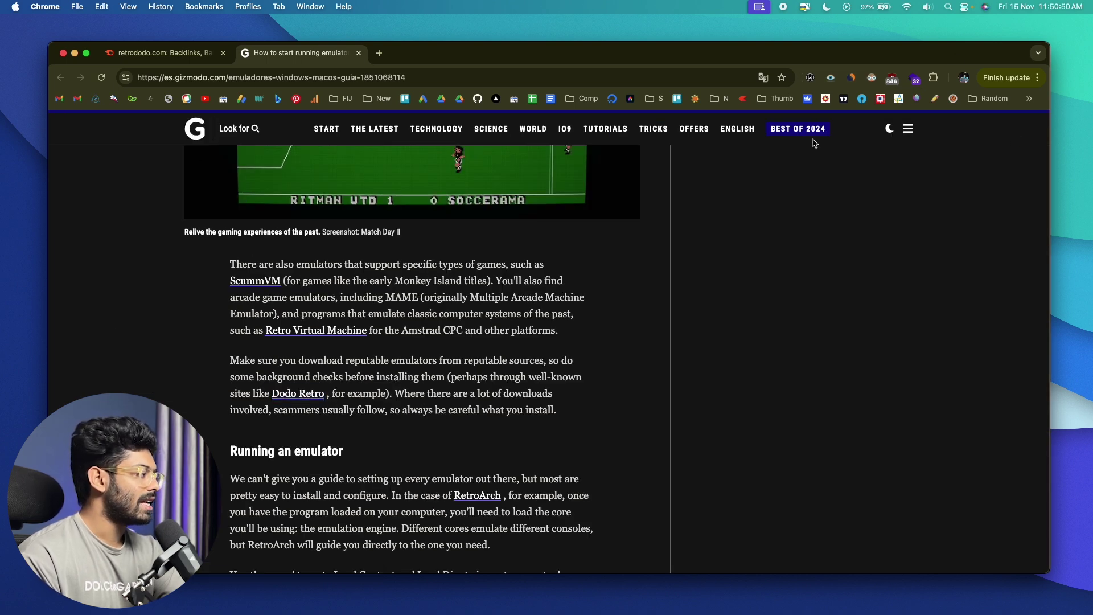
Check es.gizmodo.com's visits over time with Similarweb and look through the article around the Dodo Retro link.
{"action": "left_click", "coordinate": [854, 85]}
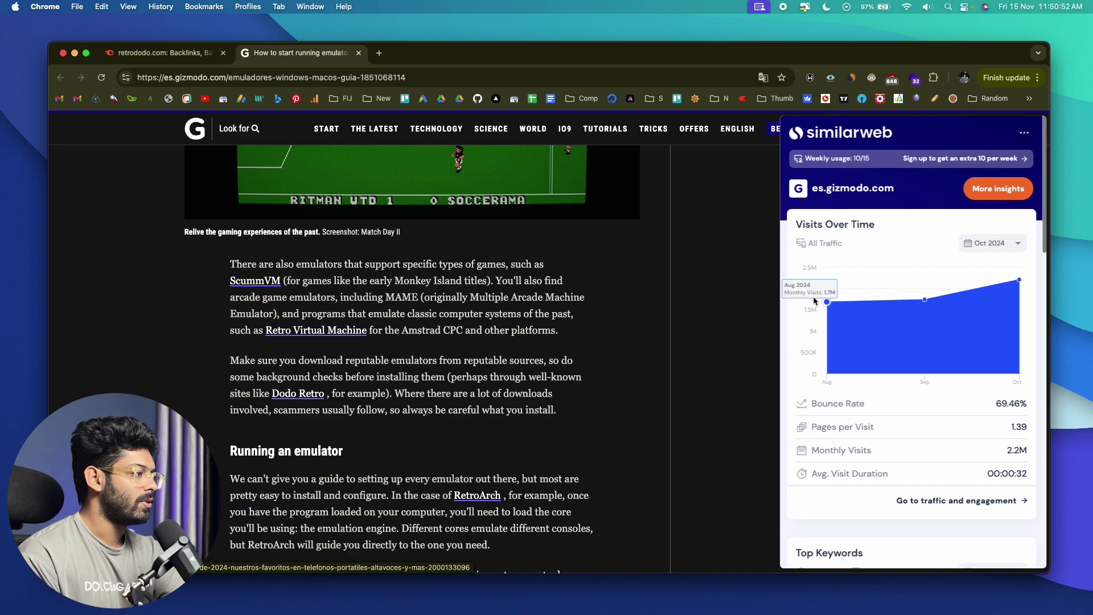
{"action": "left_click", "coordinate": [465, 322]}
{"action": "scroll", "coordinate": [448, 316], "scroll_direction": "down", "scroll_amount": 10}
{"action": "scroll", "coordinate": [447, 316], "scroll_direction": "up", "scroll_amount": 15}
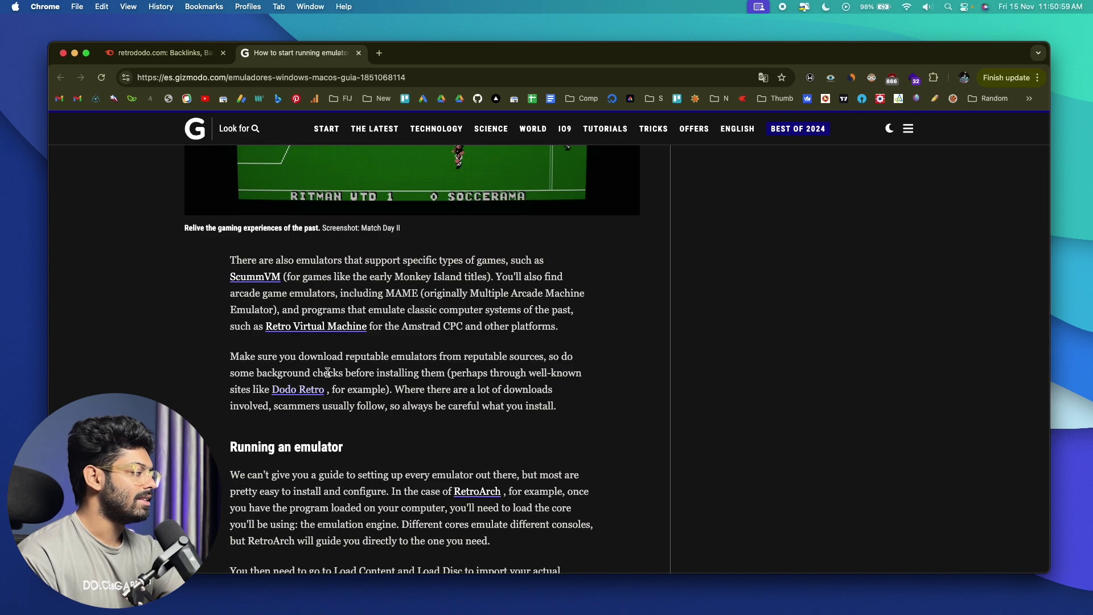
Return to the retrododo.com backlinks report and examine the remaining source pages and link statuses on the first page.
{"action": "left_click", "coordinate": [162, 51]}
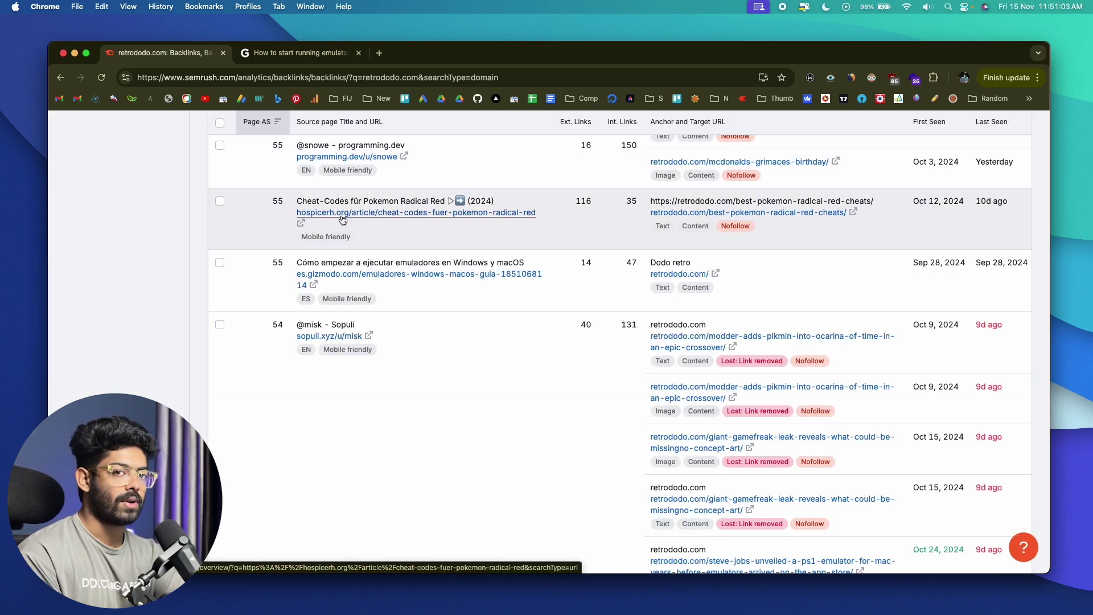
{"action": "scroll", "coordinate": [342, 220], "scroll_direction": "down", "scroll_amount": 10}
{"action": "scroll", "coordinate": [342, 220], "scroll_direction": "down", "scroll_amount": 6}
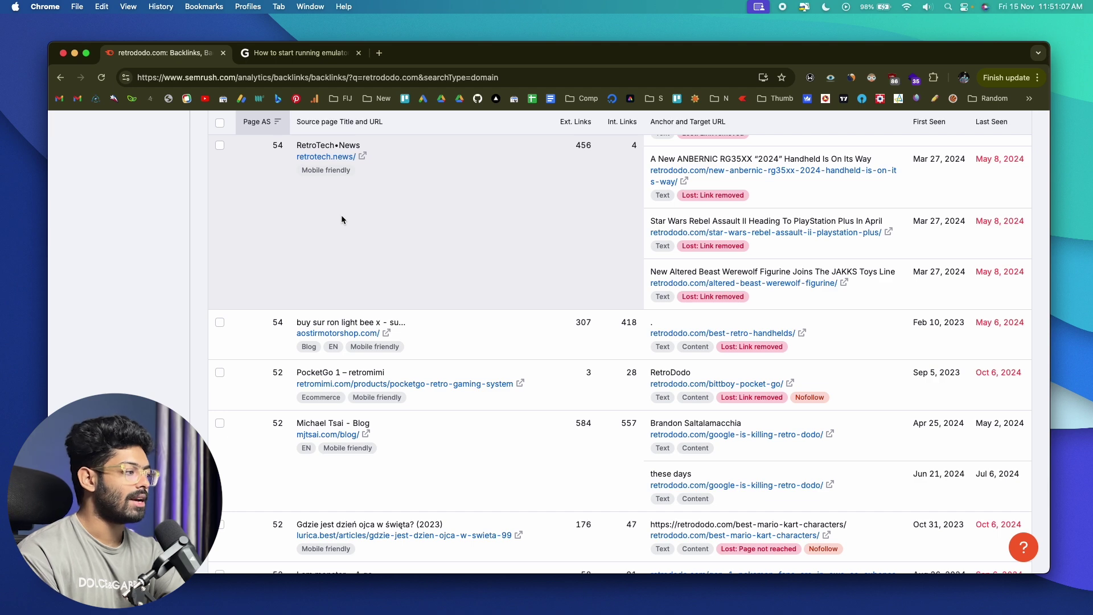
{"action": "scroll", "coordinate": [342, 219], "scroll_direction": "down", "scroll_amount": 5}
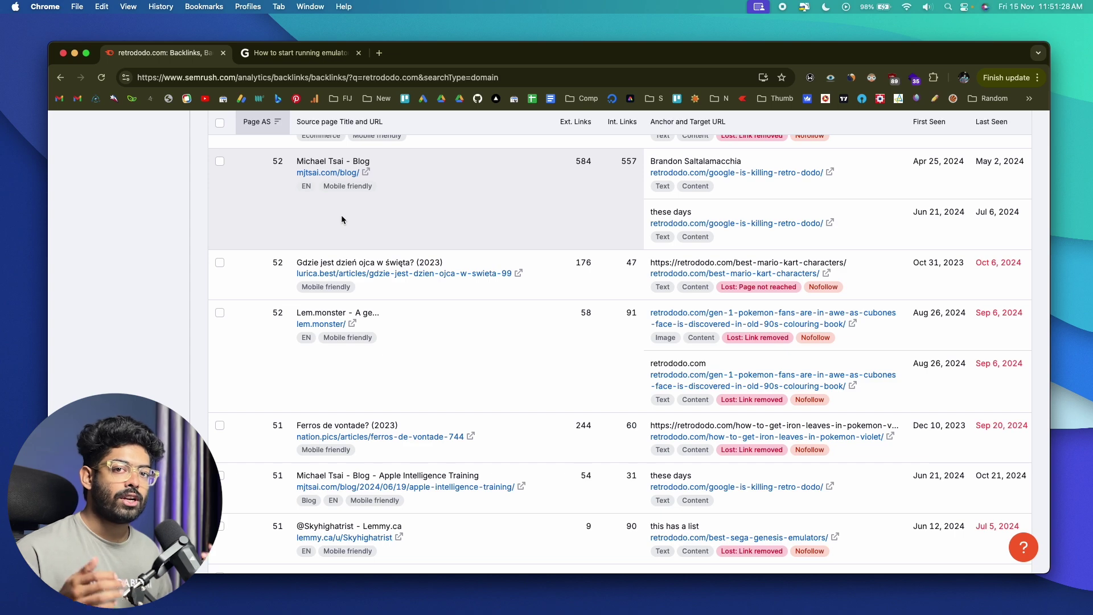
{"action": "scroll", "coordinate": [342, 220], "scroll_direction": "down", "scroll_amount": 5}
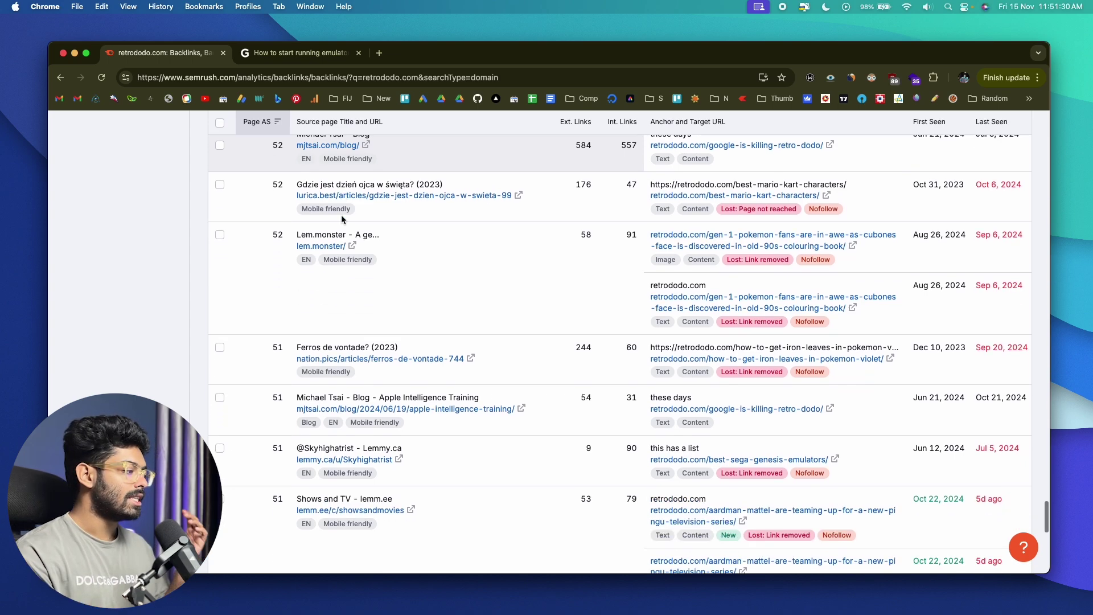
{"action": "scroll", "coordinate": [342, 220], "scroll_direction": "down", "scroll_amount": 5}
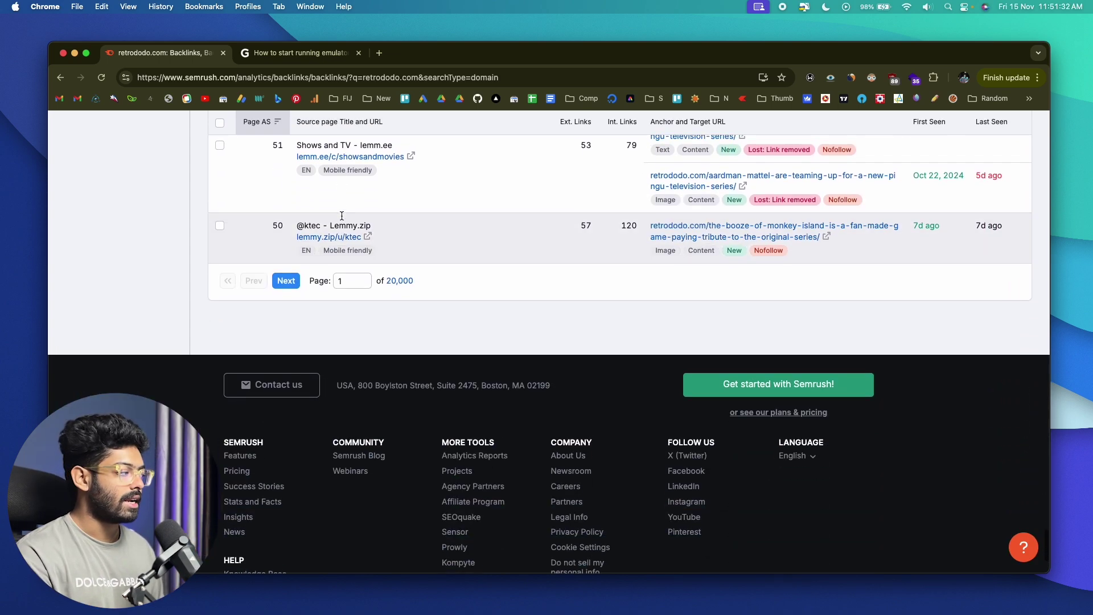
{"action": "scroll", "coordinate": [342, 220], "scroll_direction": "up", "scroll_amount": 10}
{"action": "scroll", "coordinate": [342, 220], "scroll_direction": "up", "scroll_amount": 10}
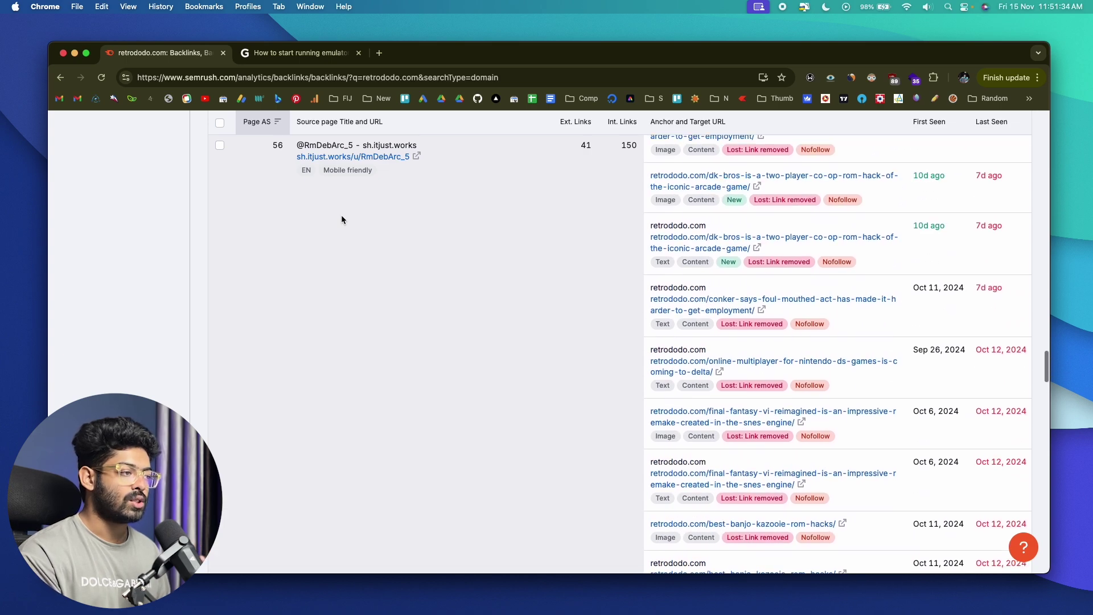
{"action": "scroll", "coordinate": [342, 219], "scroll_direction": "up", "scroll_amount": 5}
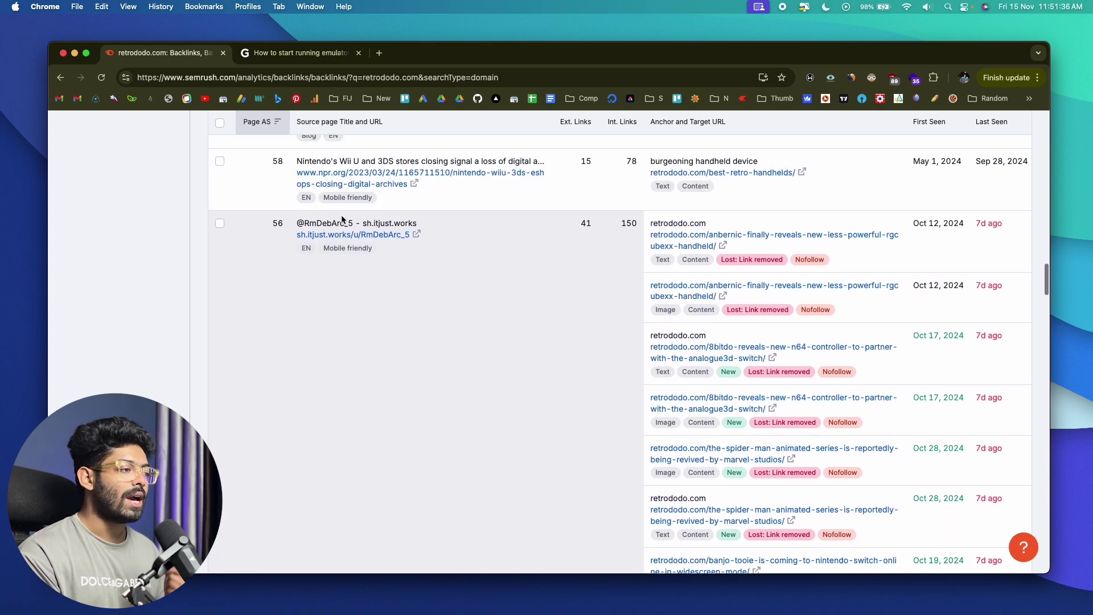
{"action": "scroll", "coordinate": [342, 220], "scroll_direction": "up", "scroll_amount": 10}
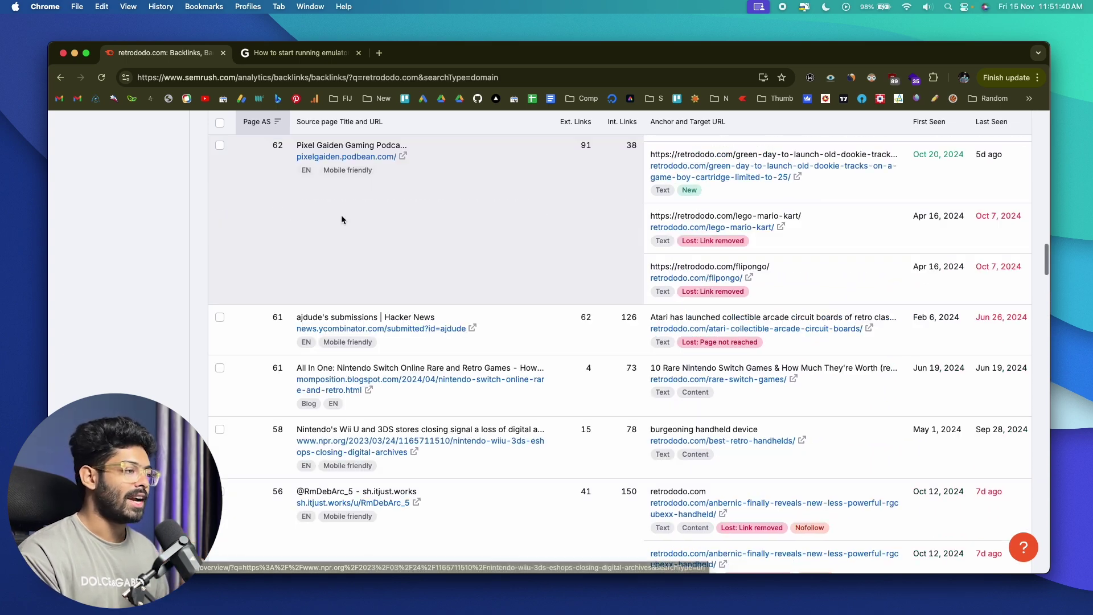
{"action": "scroll", "coordinate": [342, 220], "scroll_direction": "up", "scroll_amount": 10}
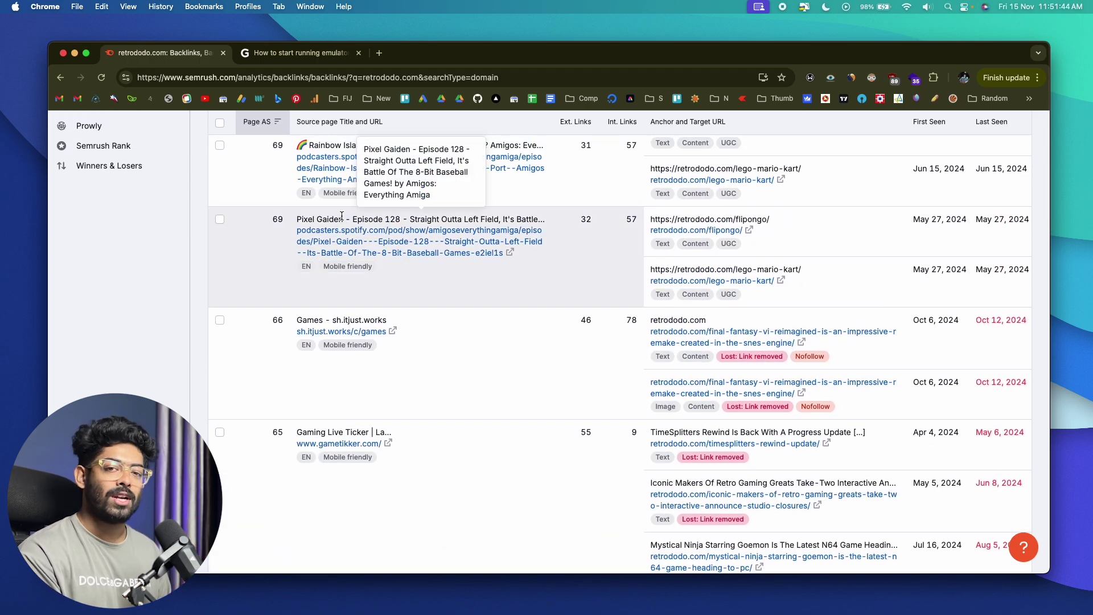
{"action": "scroll", "coordinate": [341, 215], "scroll_direction": "up", "scroll_amount": 15}
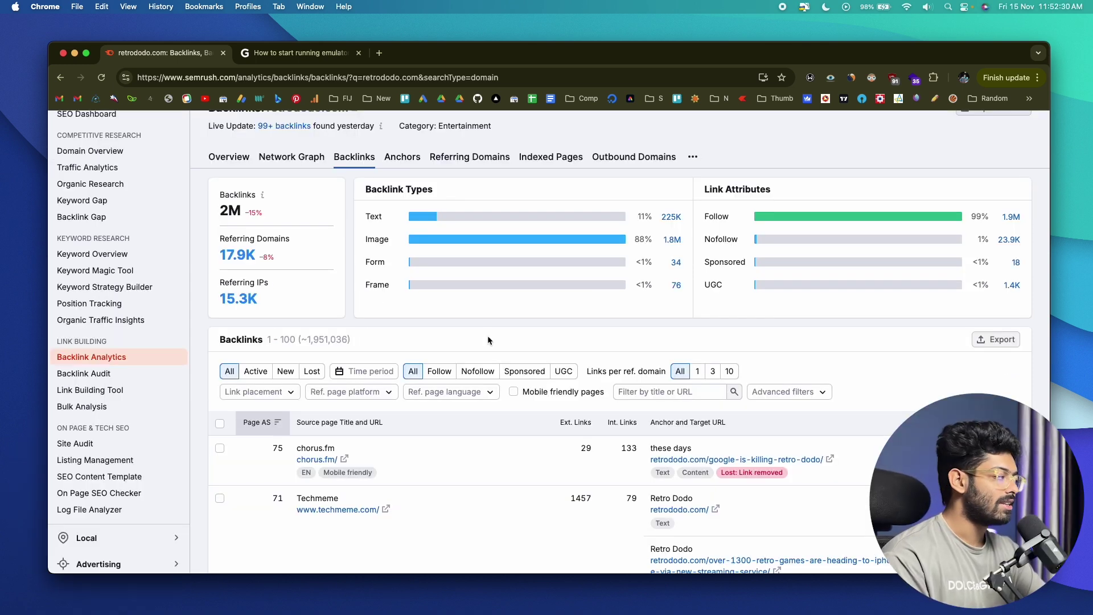
Look over the available SEO tools for competitive research, keyword research, link building, and on-page and technical SEO.
{"action": "scroll", "coordinate": [155, 222], "scroll_direction": "up", "scroll_amount": 1}
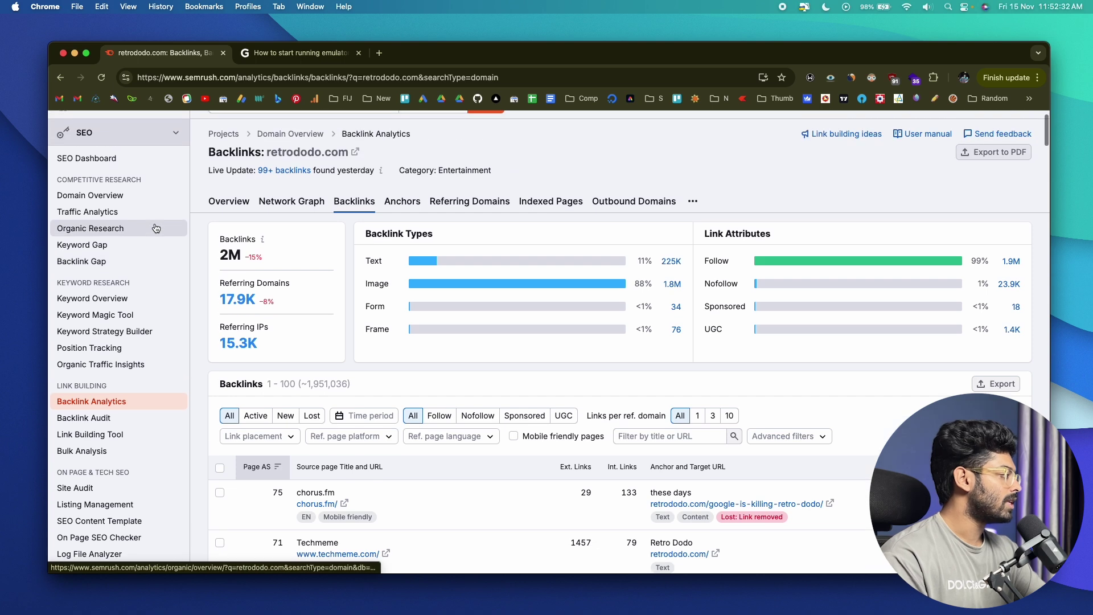
{"action": "scroll", "coordinate": [155, 228], "scroll_direction": "down", "scroll_amount": 1}
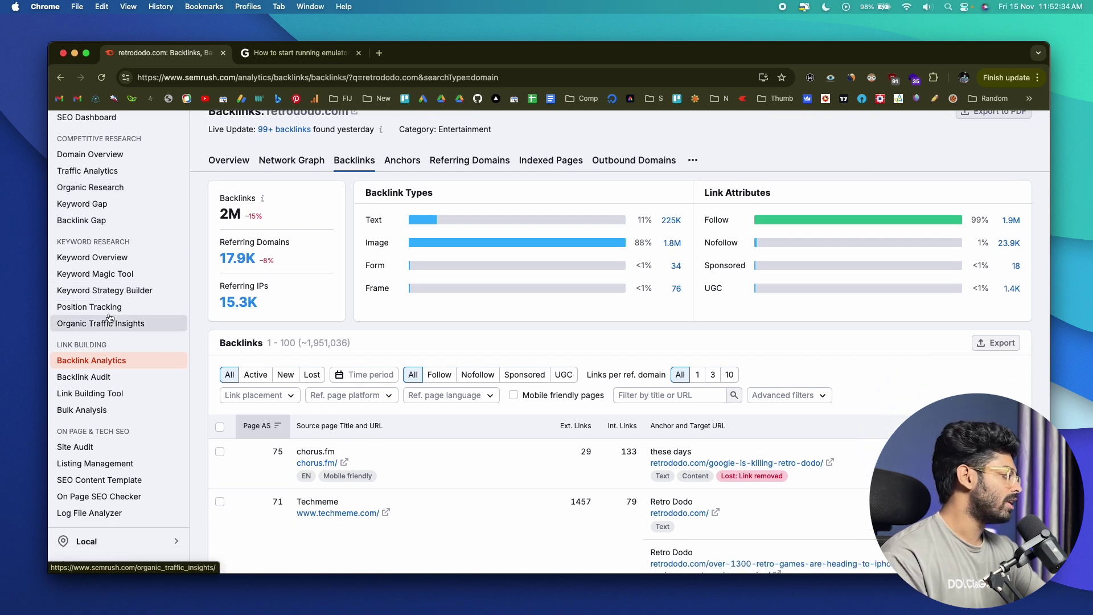
{"action": "scroll", "coordinate": [97, 311], "scroll_direction": "down", "scroll_amount": 1}
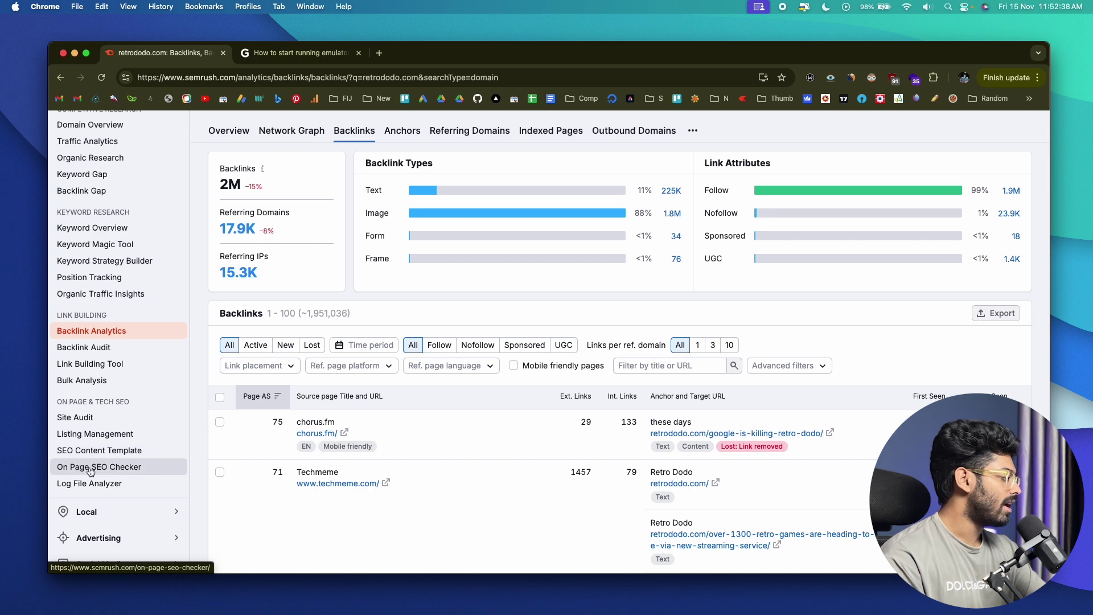
{"action": "scroll", "coordinate": [112, 454], "scroll_direction": "down", "scroll_amount": 1}
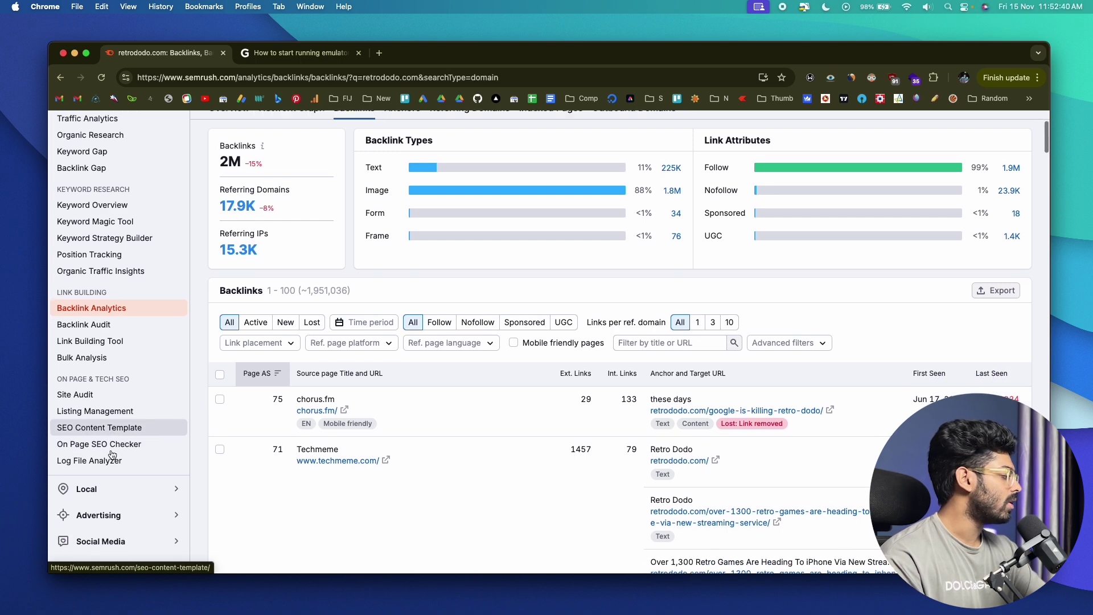
{"action": "scroll", "coordinate": [111, 464], "scroll_direction": "up", "scroll_amount": 2}
{"action": "scroll", "coordinate": [110, 466], "scroll_direction": "up", "scroll_amount": 3}
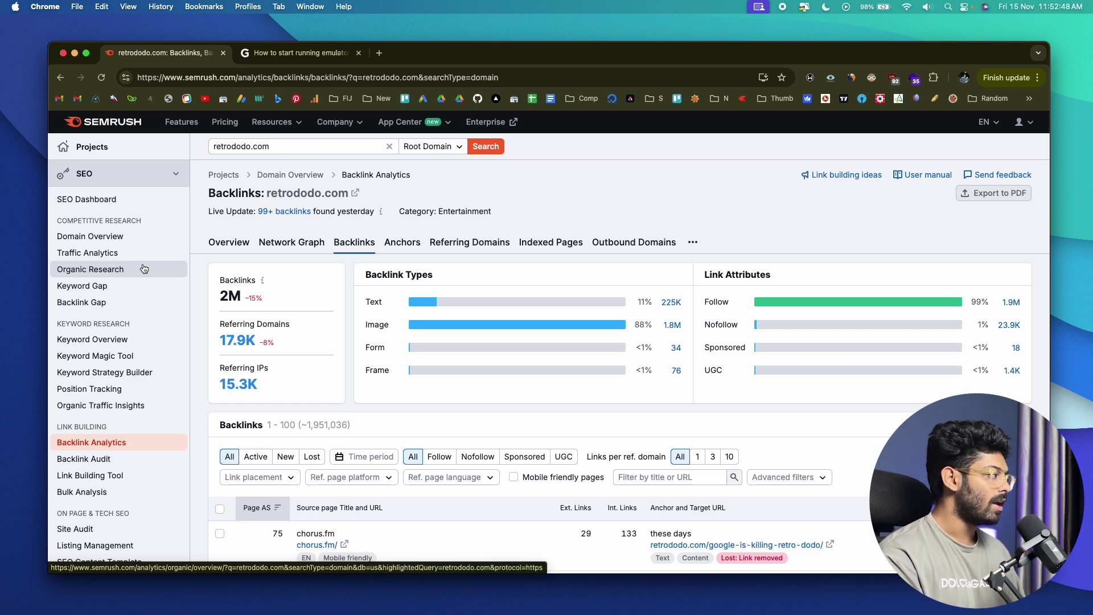
{"action": "scroll", "coordinate": [144, 269], "scroll_direction": "down", "scroll_amount": 1}
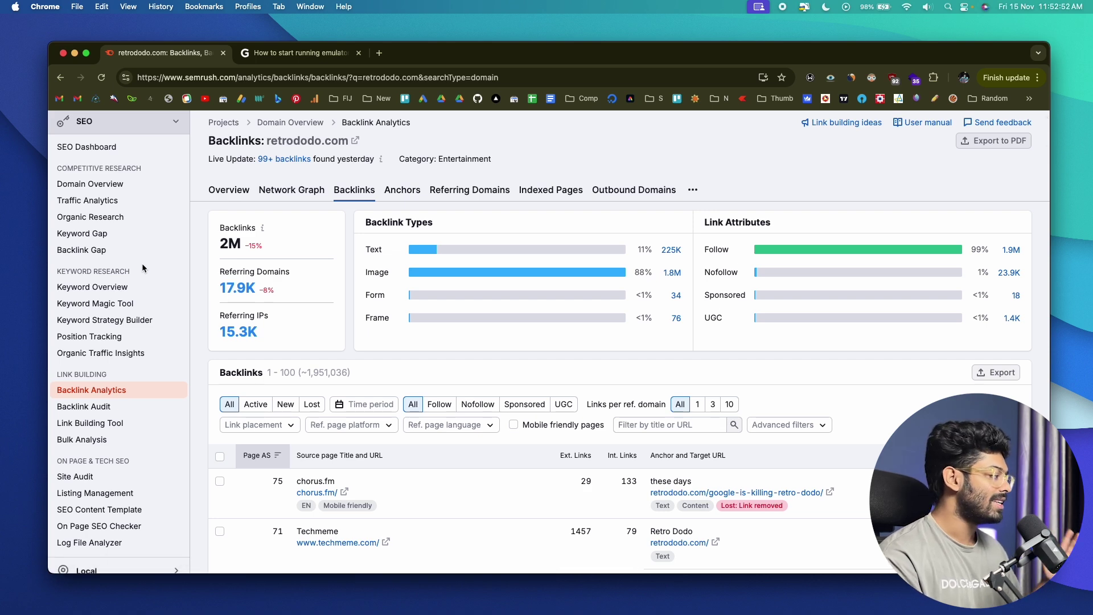
{"action": "scroll", "coordinate": [142, 263], "scroll_direction": "up", "scroll_amount": 1}
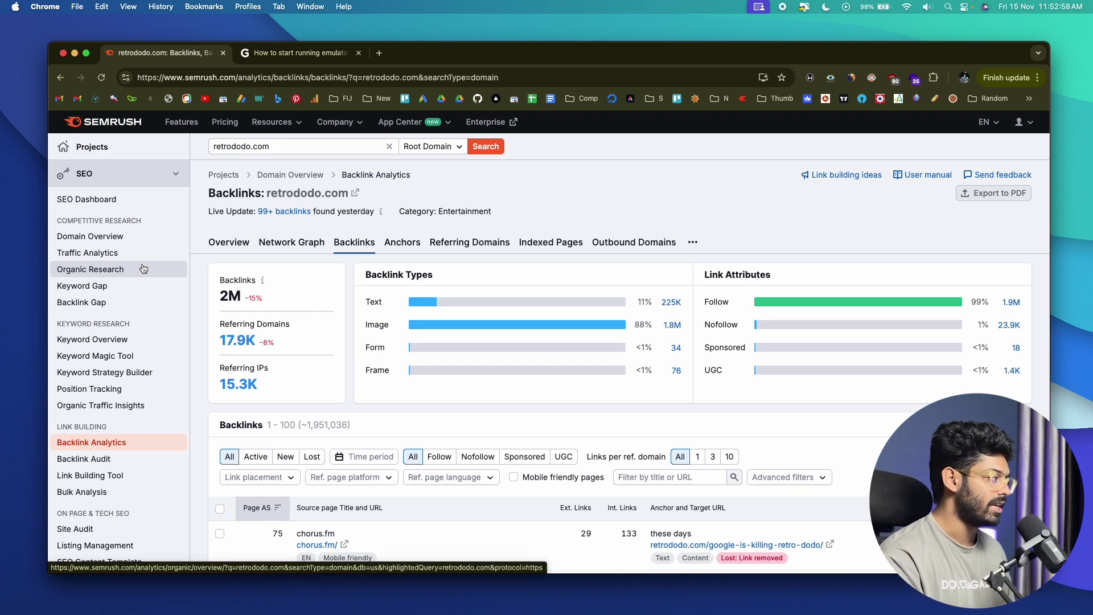
{"action": "scroll", "coordinate": [143, 269], "scroll_direction": "down", "scroll_amount": 1}
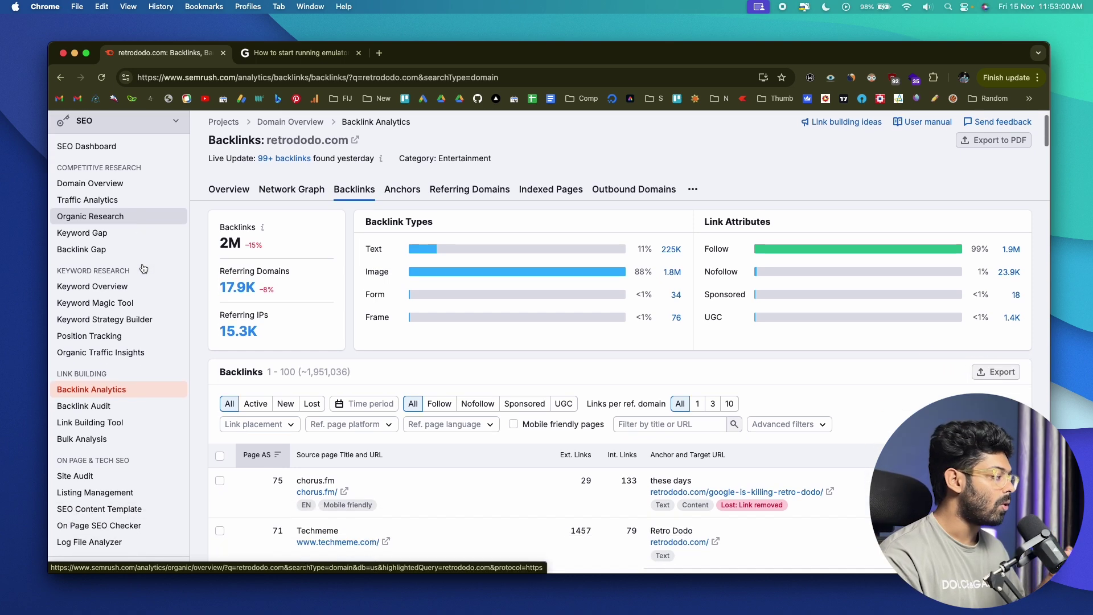
{"action": "scroll", "coordinate": [142, 263], "scroll_direction": "down", "scroll_amount": 1}
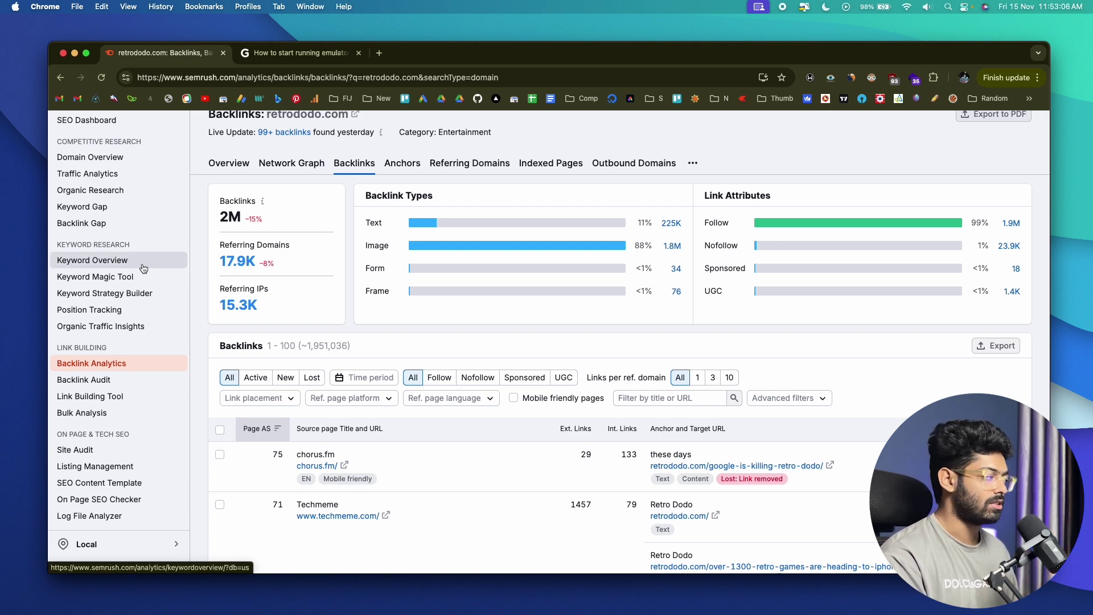
{"action": "scroll", "coordinate": [143, 269], "scroll_direction": "down", "scroll_amount": 2}
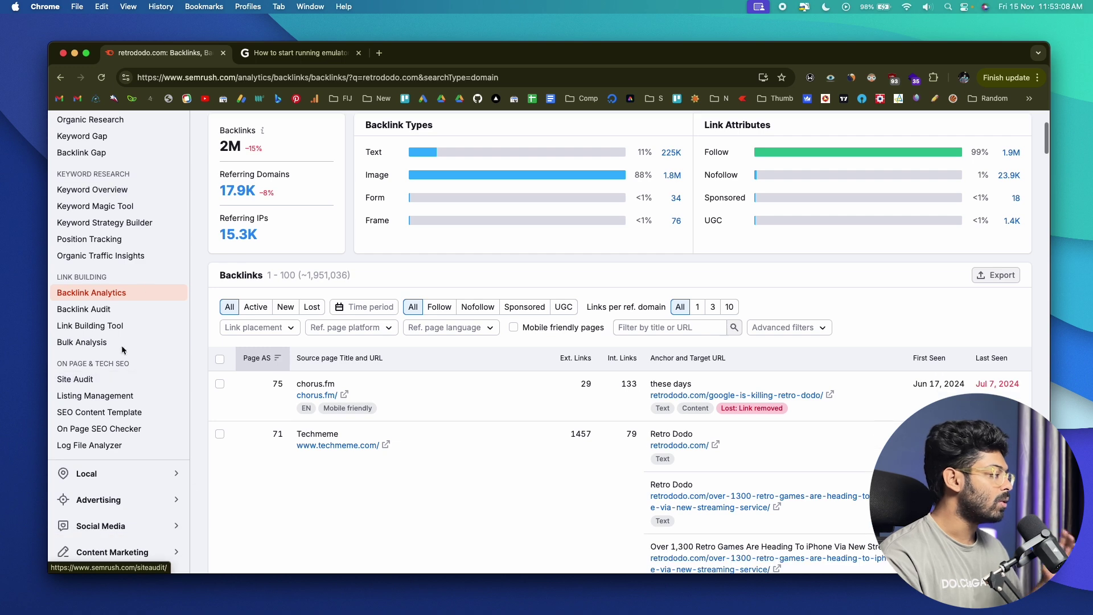
{"action": "scroll", "coordinate": [114, 292], "scroll_direction": "up", "scroll_amount": 1}
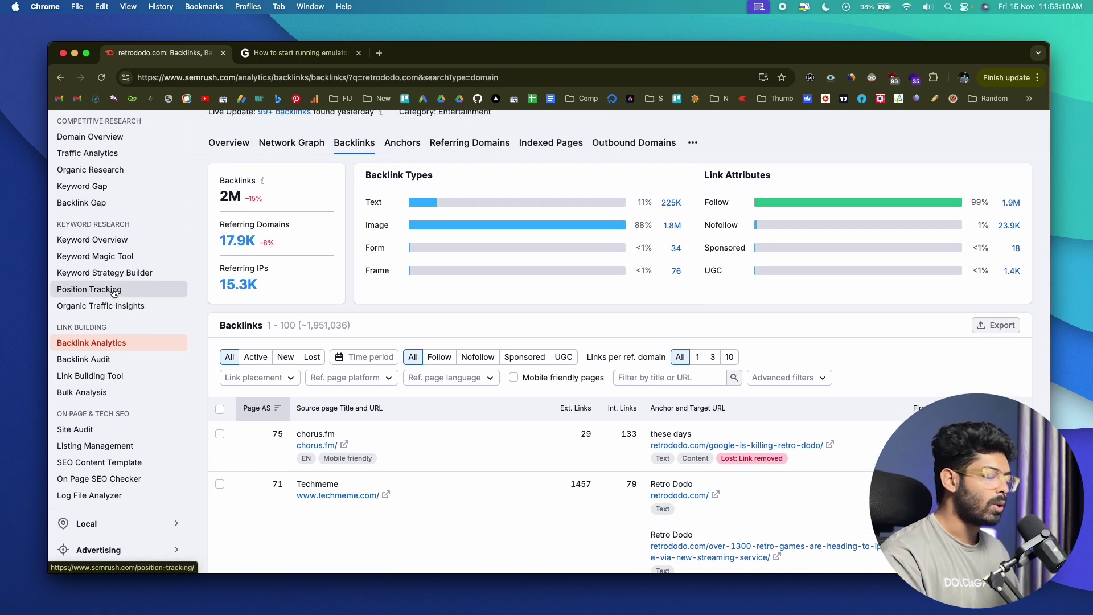